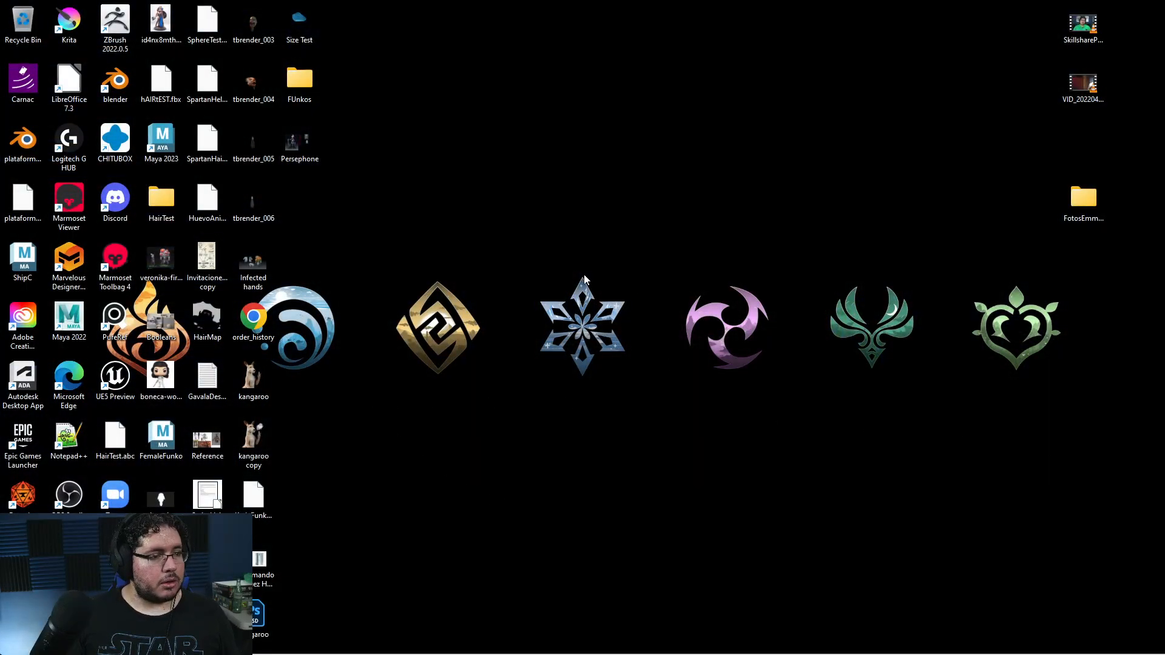
# Step: Switch to ZBrush and make the torn purple shorts the active subtool, viewed from the front
pyautogui.press('super+Tab')
pyautogui.click(499, 286)
pyautogui.keyDown('alt'); pyautogui.moveTo(802, 382); pyautogui.dragTo(770, 378); pyautogui.keyUp('alt')
pyautogui.keyDown('alt'); pyautogui.moveTo(609, 345); pyautogui.dragTo(742, 354); pyautogui.keyUp('alt')
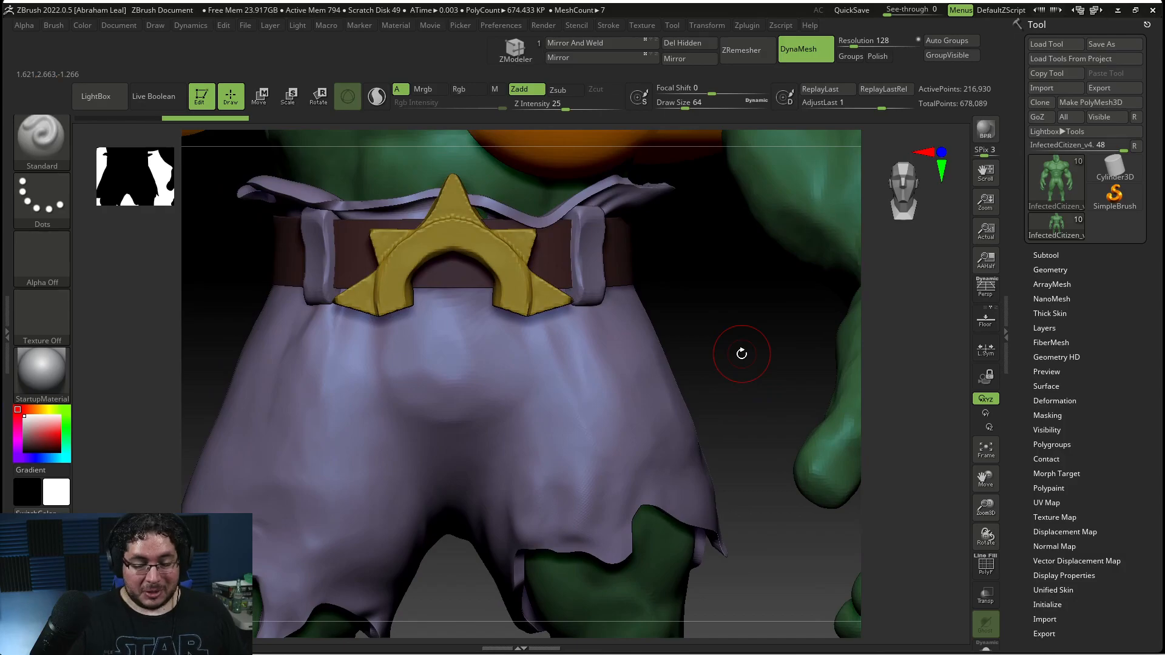
pyautogui.keyDown('alt'); pyautogui.moveTo(741, 354); pyautogui.dragTo(797, 289); pyautogui.keyUp('alt')
pyautogui.keyDown('alt'); pyautogui.click(640, 365); pyautogui.keyUp('alt')
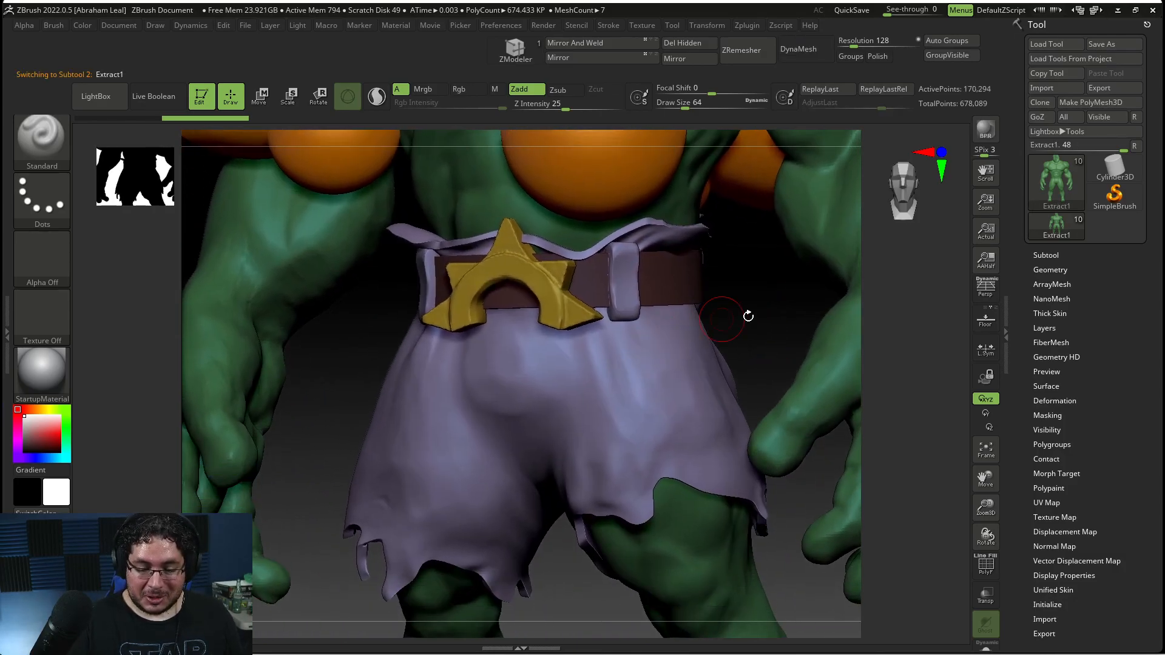
pyautogui.keyDown('shift'); pyautogui.moveTo(751, 328); pyautogui.dragTo(717, 337); pyautogui.keyUp('shift')
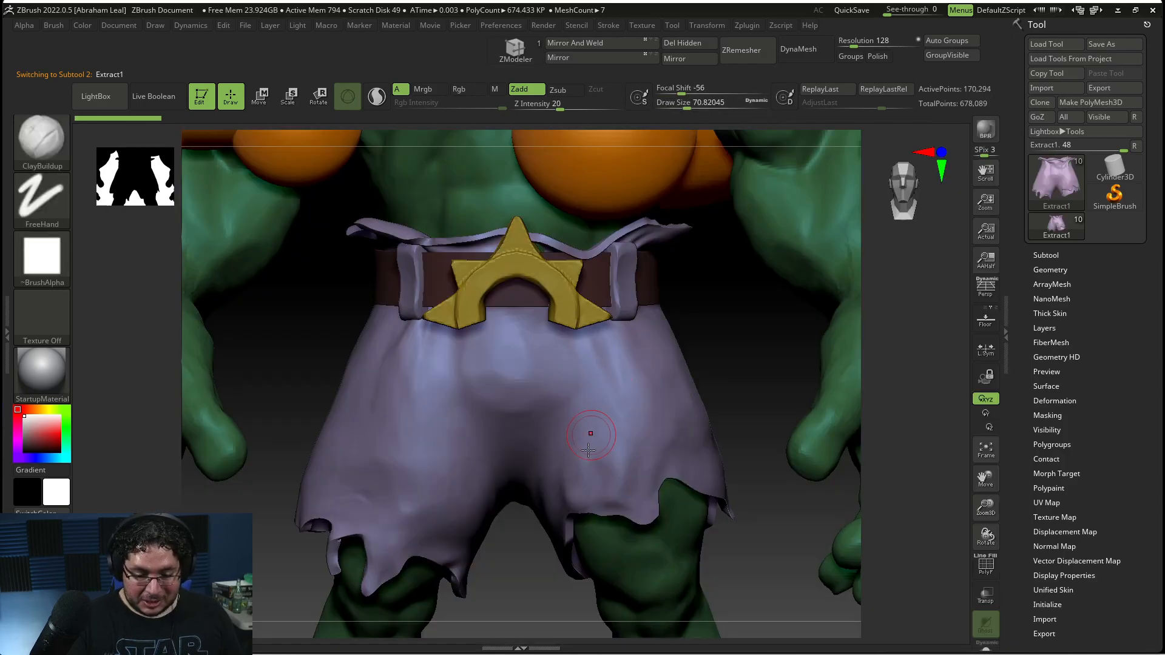
# Step: Build up fabric folds along the inner front leg of the shorts with ClayBuildup and smooth them
pyautogui.moveTo(566, 432); pyautogui.dragTo(566, 484)
pyautogui.moveTo(556, 433)
pyautogui.mouseDown()
pyautogui.moveTo(561, 483)
pyautogui.moveTo(574, 489)
pyautogui.mouseUp()
pyautogui.press('shift')
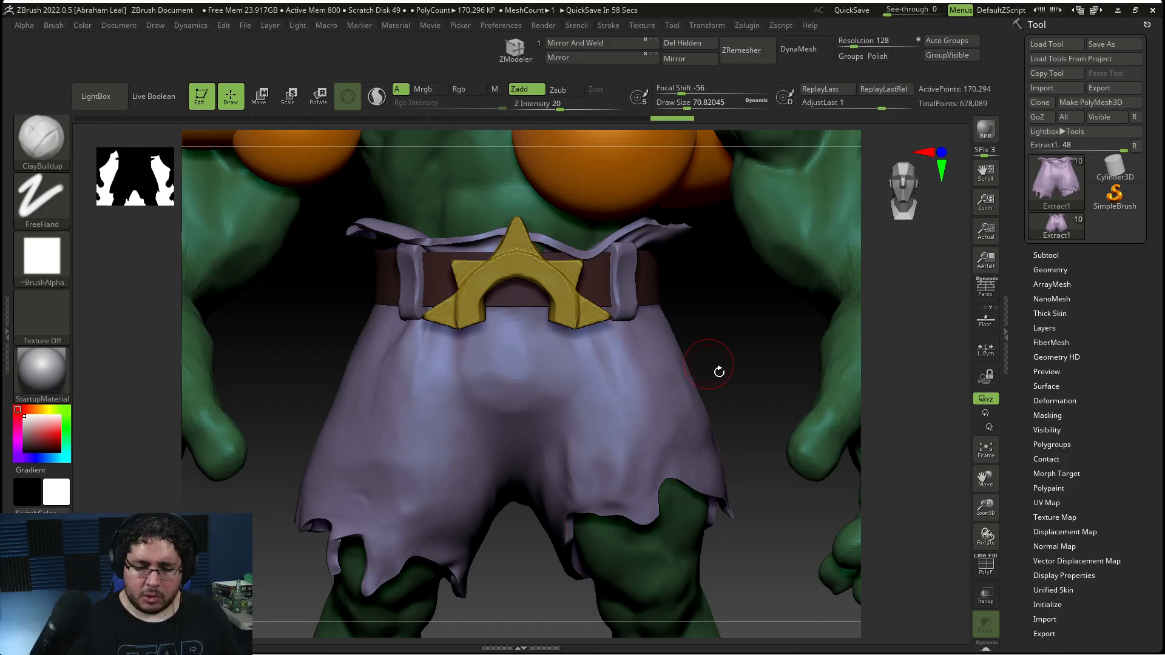
# Step: Build up diagonal fabric folds on the back of the shorts with ClayBuildup at draw size about 104, smoothing the strokes
pyautogui.keyDown('alt'); pyautogui.moveTo(737, 372); pyautogui.dragTo(720, 356); pyautogui.keyUp('alt')
pyautogui.keyDown('alt'); pyautogui.moveTo(701, 405); pyautogui.dragTo(629, 407); pyautogui.keyUp('alt')
pyautogui.moveTo(809, 406); pyautogui.dragTo(773, 395)
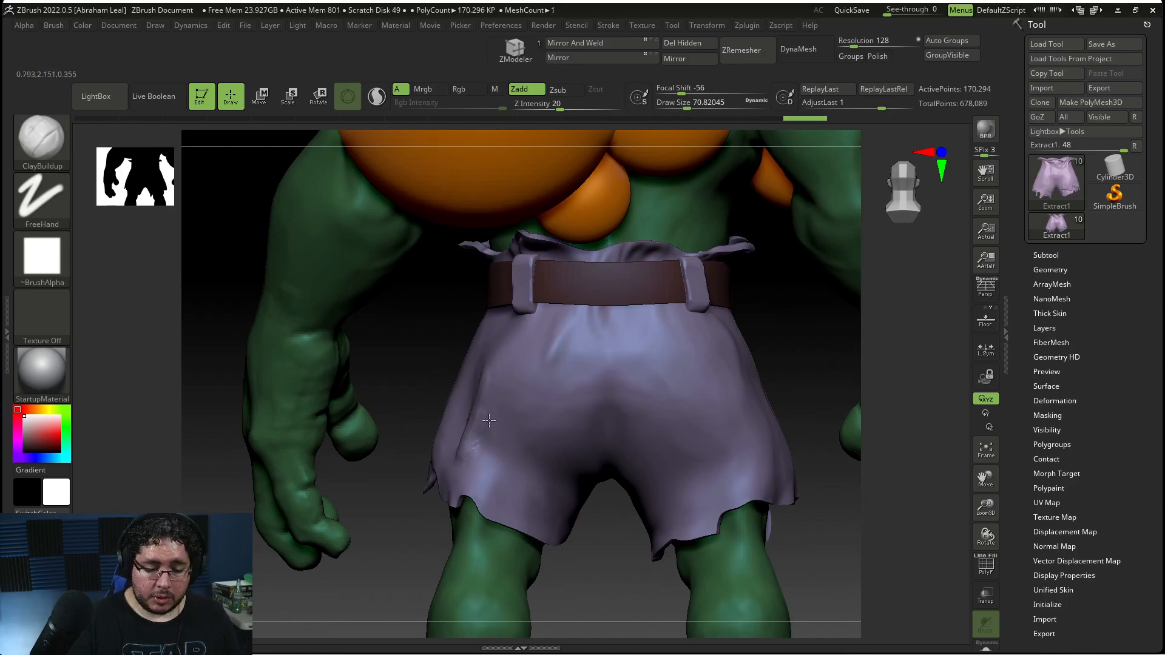
pyautogui.moveTo(486, 424); pyautogui.dragTo(482, 388)
pyautogui.press(']')
pyautogui.moveTo(405, 367); pyautogui.dragTo(472, 363)
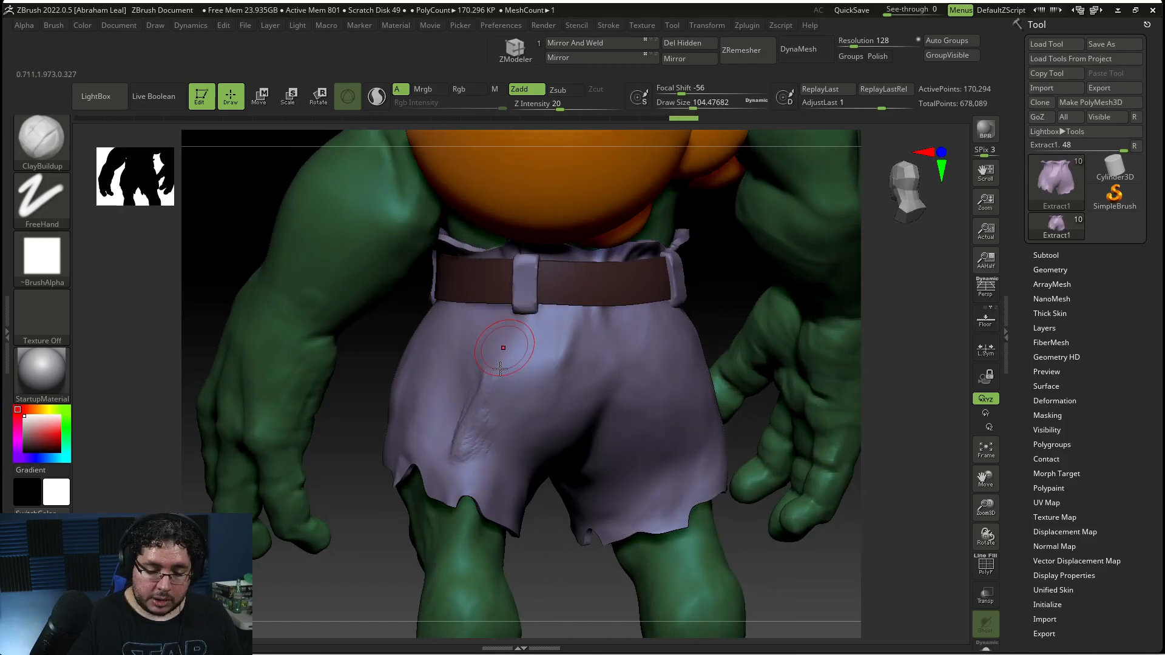
pyautogui.press('shift')
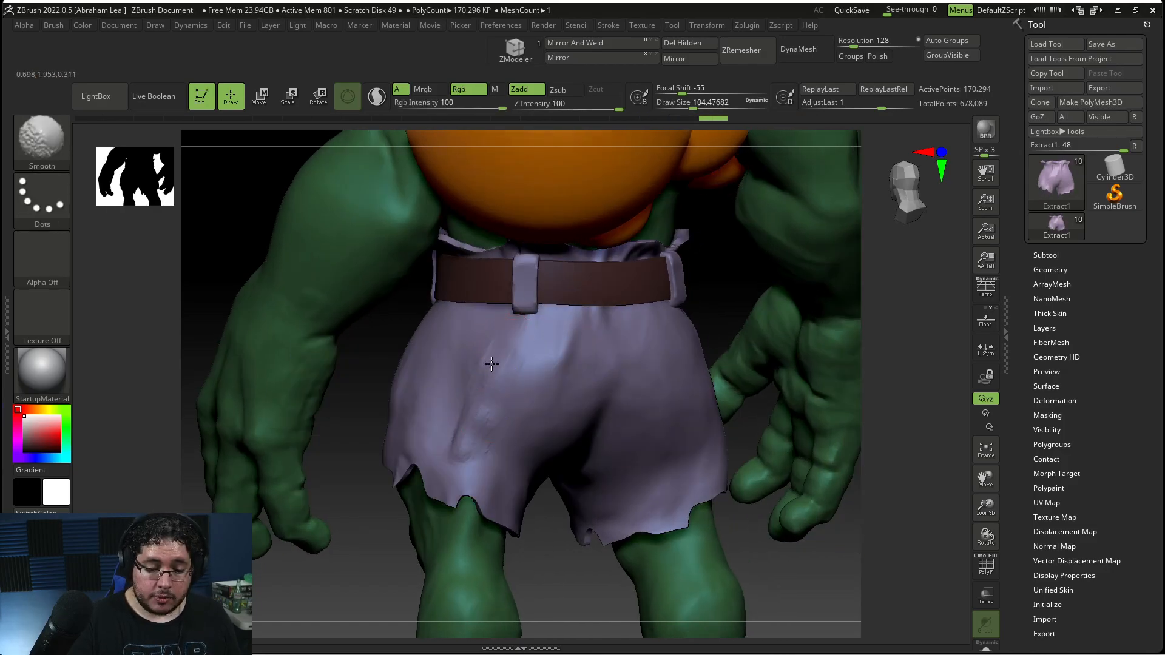
pyautogui.keyDown('shift'); pyautogui.moveTo(502, 420); pyautogui.dragTo(500, 431); pyautogui.keyUp('shift')
pyautogui.moveTo(588, 570); pyautogui.dragTo(541, 568)
pyautogui.moveTo(593, 346)
pyautogui.mouseDown()
pyautogui.moveTo(565, 344)
pyautogui.moveTo(575, 329)
pyautogui.moveTo(564, 371)
pyautogui.mouseUp()
pyautogui.keyDown('alt'); pyautogui.moveTo(435, 348); pyautogui.dragTo(698, 528); pyautogui.keyUp('alt')
pyautogui.moveTo(809, 496); pyautogui.dragTo(809, 557)
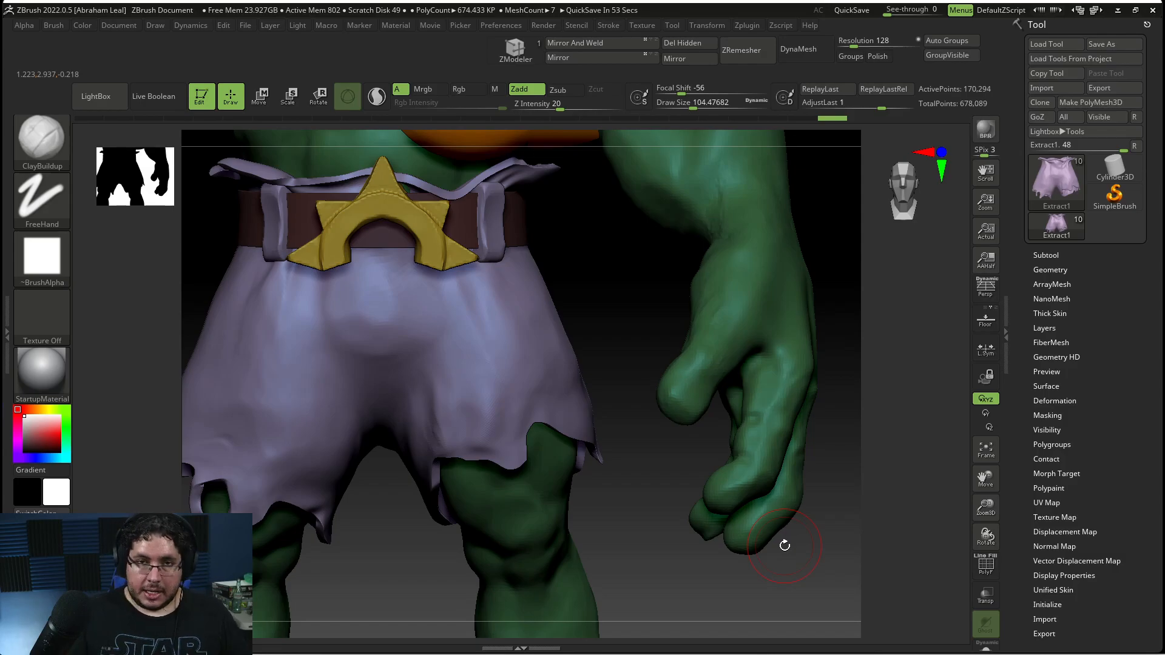
# Step: Make the gold star belt buckle the active subtool and switch to the Move brush at draw size about 108
pyautogui.keyDown('alt'); pyautogui.moveTo(637, 335); pyautogui.dragTo(726, 370); pyautogui.keyUp('alt')
pyautogui.keyDown('alt'); pyautogui.click(479, 267); pyautogui.keyUp('alt')
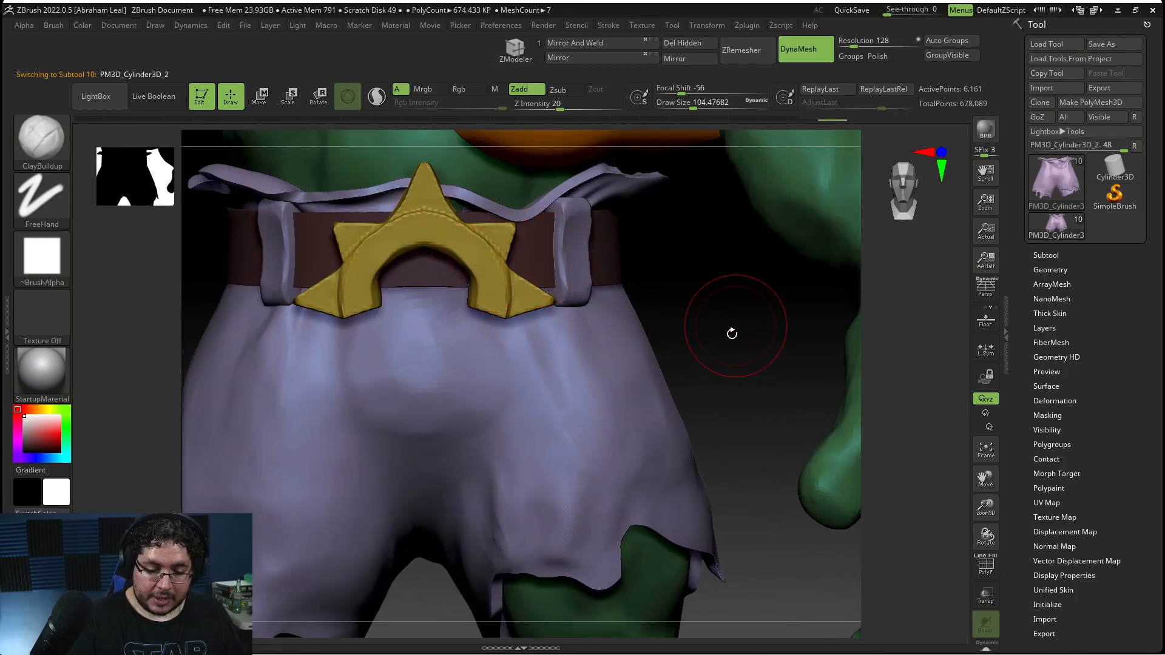
pyautogui.keyDown('alt'); pyautogui.moveTo(736, 330); pyautogui.dragTo(793, 398); pyautogui.keyUp('alt')
pyautogui.press('b')
pyautogui.press('m')
pyautogui.press('v')
pyautogui.press('space')
pyautogui.moveTo(512, 259)
pyautogui.mouseDown()
pyautogui.moveTo(489, 271)
pyautogui.moveTo(503, 258)
pyautogui.mouseUp()
pyautogui.press('space')
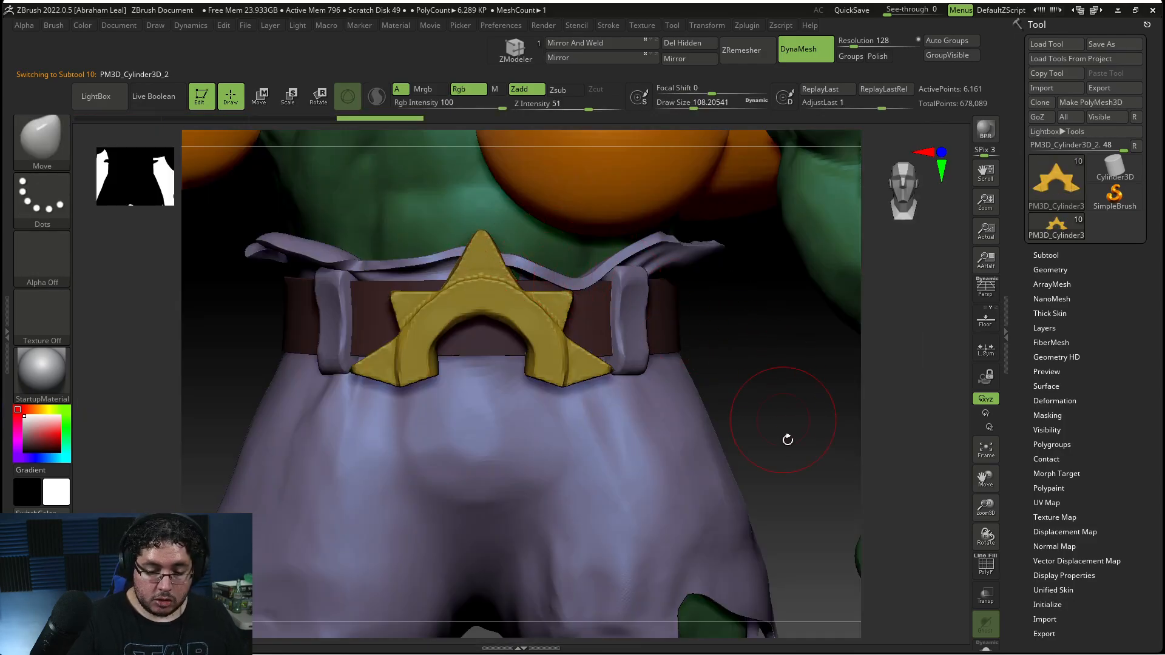
pyautogui.keyDown('alt'); pyautogui.moveTo(786, 434); pyautogui.dragTo(772, 428); pyautogui.keyUp('alt')
# Step: Open the character concept image from the desktop, examine the hanging loincloth below the belt up close, and return to ZBrush
pyautogui.press('super')
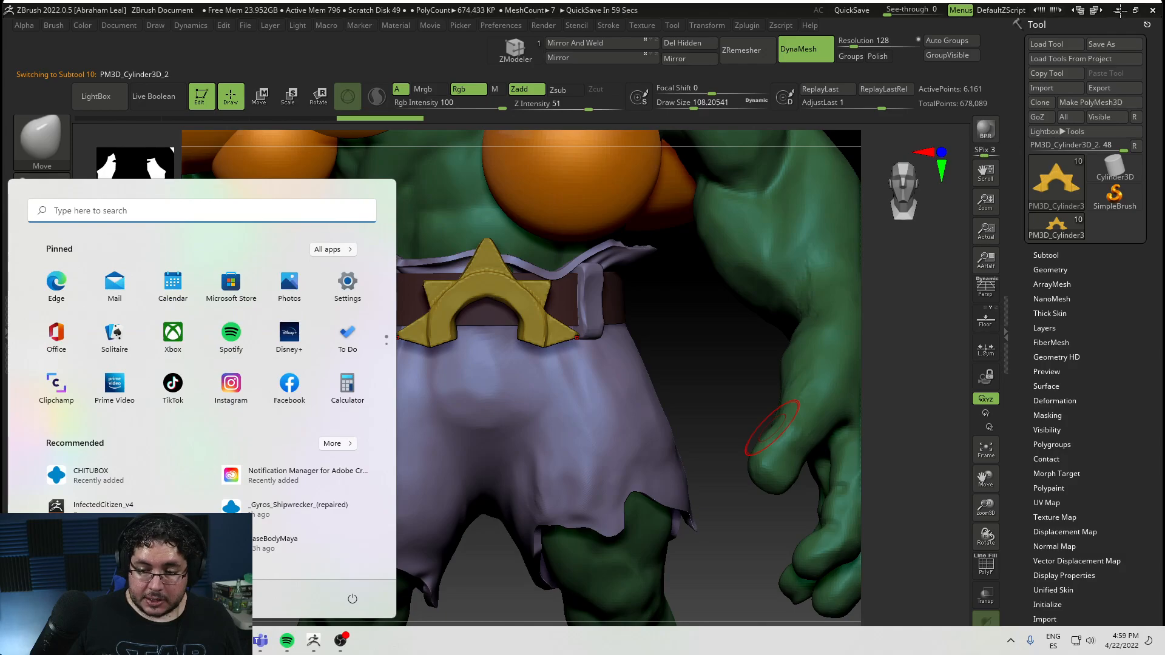
pyautogui.click(1118, 10)
pyautogui.doubleClick(161, 258)
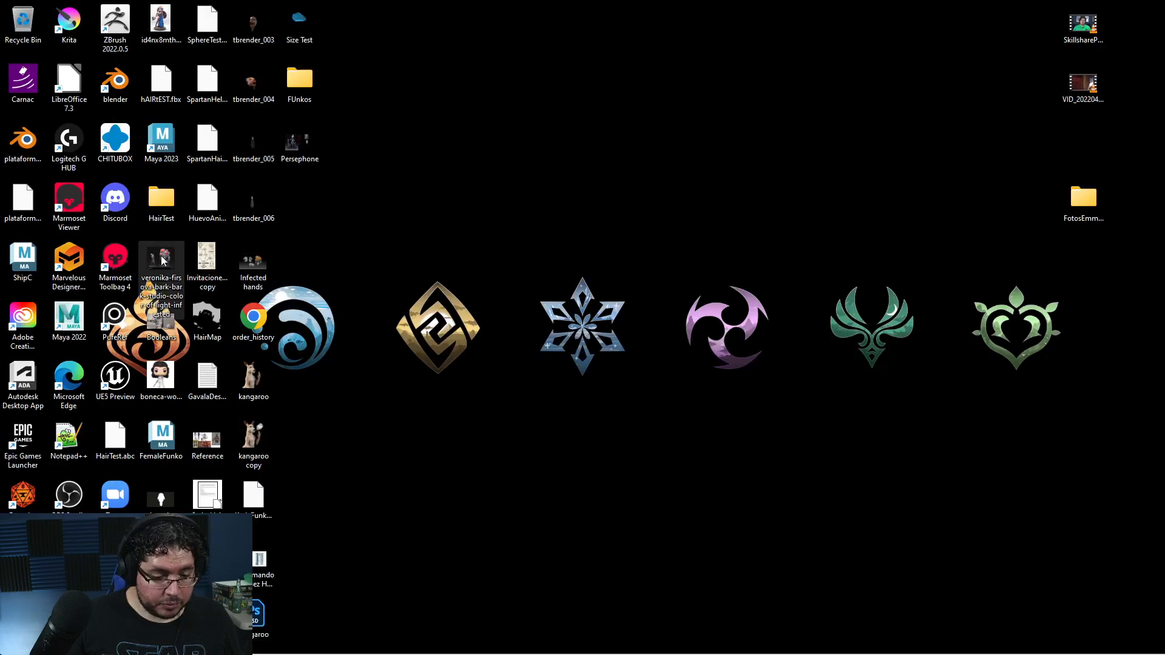
pyautogui.scroll(5, 741, 409)
pyautogui.moveTo(846, 399); pyautogui.dragTo(805, 397)
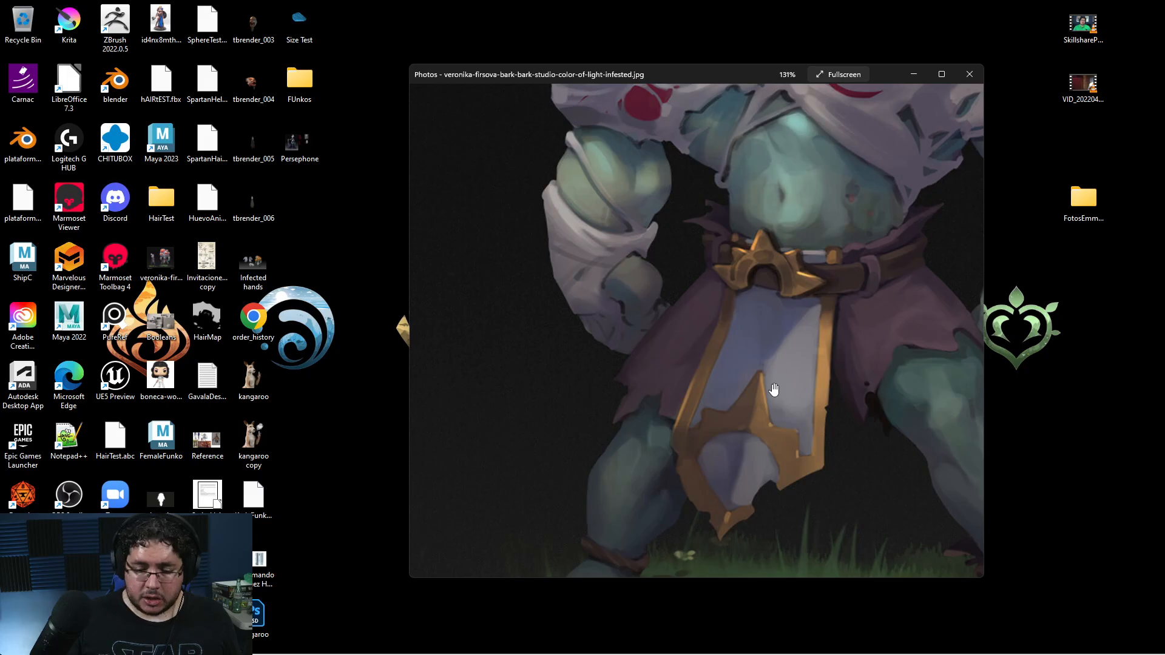
pyautogui.hotkey('alt', 'Tab')
pyautogui.hotkey('alt', 'Tab')
# Step: Switch the active tool from the character to the PolyMesh3D star
pyautogui.moveTo(732, 552); pyautogui.dragTo(888, 422)
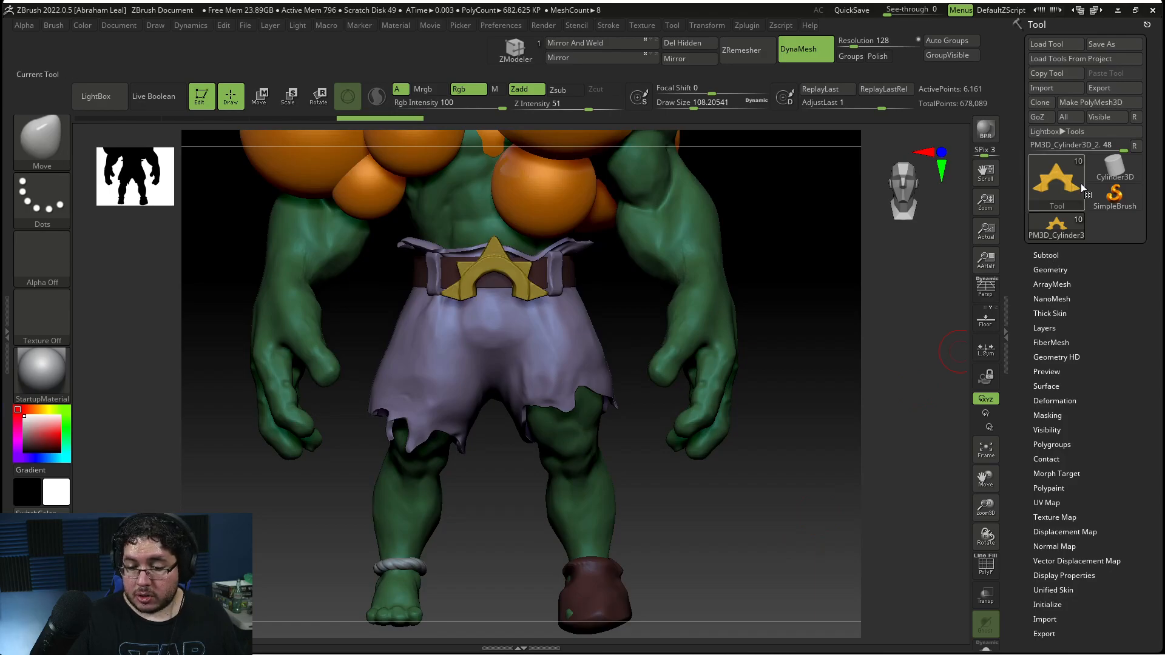
pyautogui.click(1108, 169)
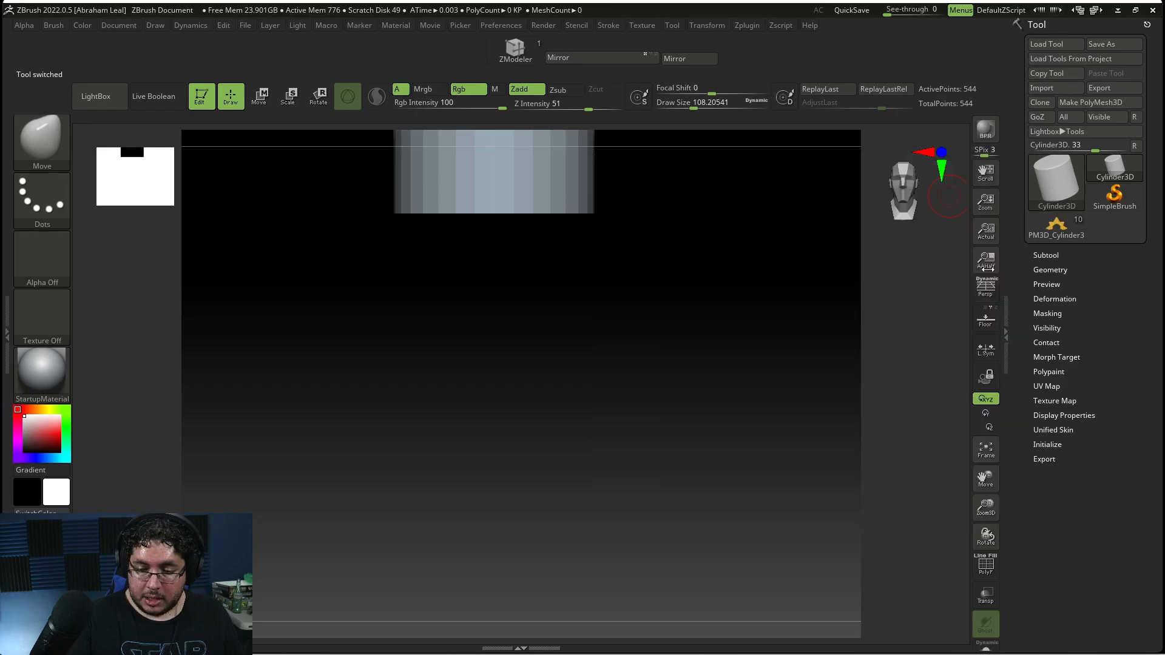
pyautogui.click(1056, 179)
pyautogui.click(795, 269)
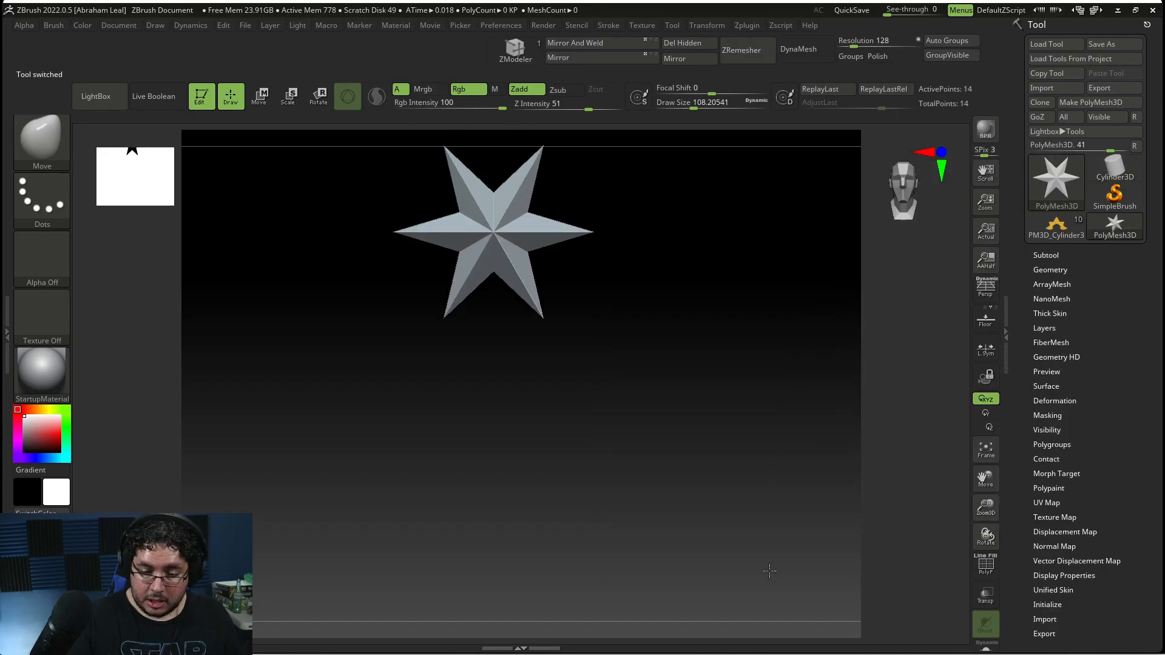
# Step: Initialize the star as a QCube with resolution 2 on each axis, show its polyframe and frame it
pyautogui.scroll(-1, 1086, 601)
pyautogui.click(1059, 582)
pyautogui.moveTo(1122, 537); pyautogui.dragTo(1129, 467)
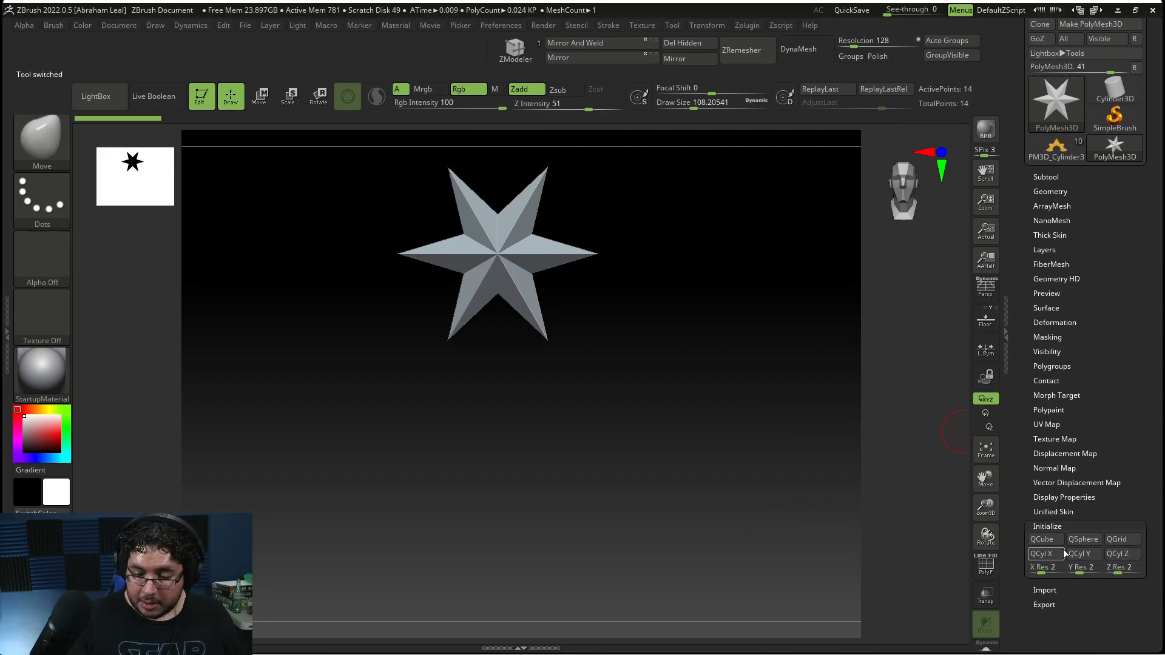
pyautogui.click(1041, 540)
pyautogui.hotkey('shift', 'f')
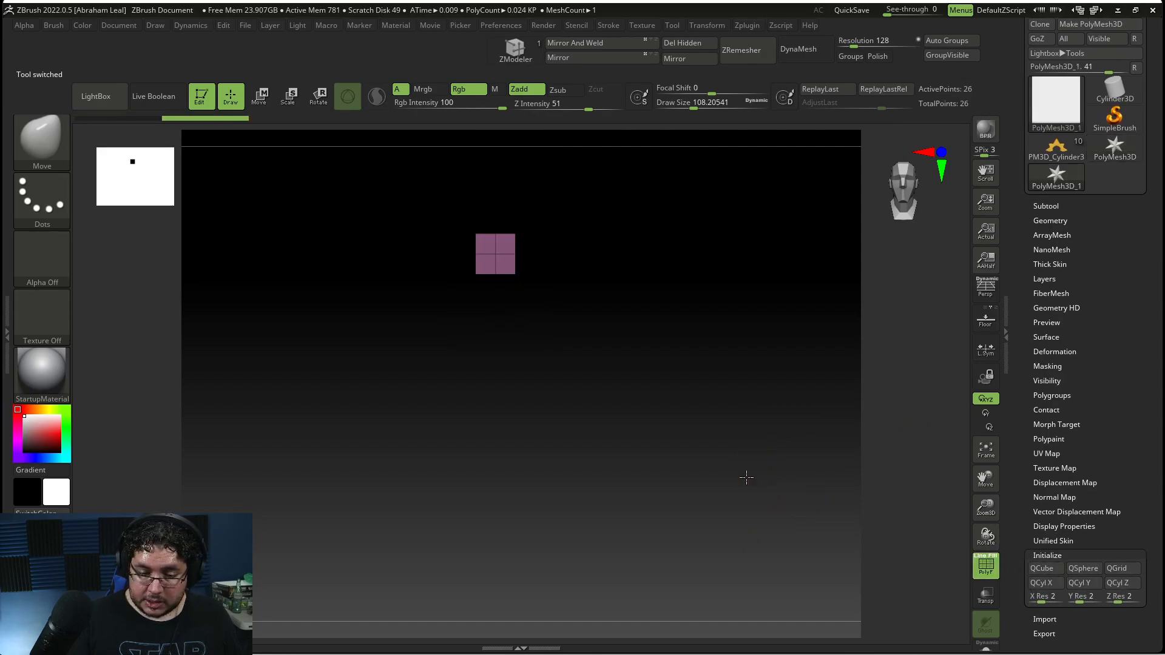
pyautogui.press('f')
pyautogui.keyDown('alt'); pyautogui.moveTo(746, 498); pyautogui.dragTo(736, 509); pyautogui.keyUp('alt')
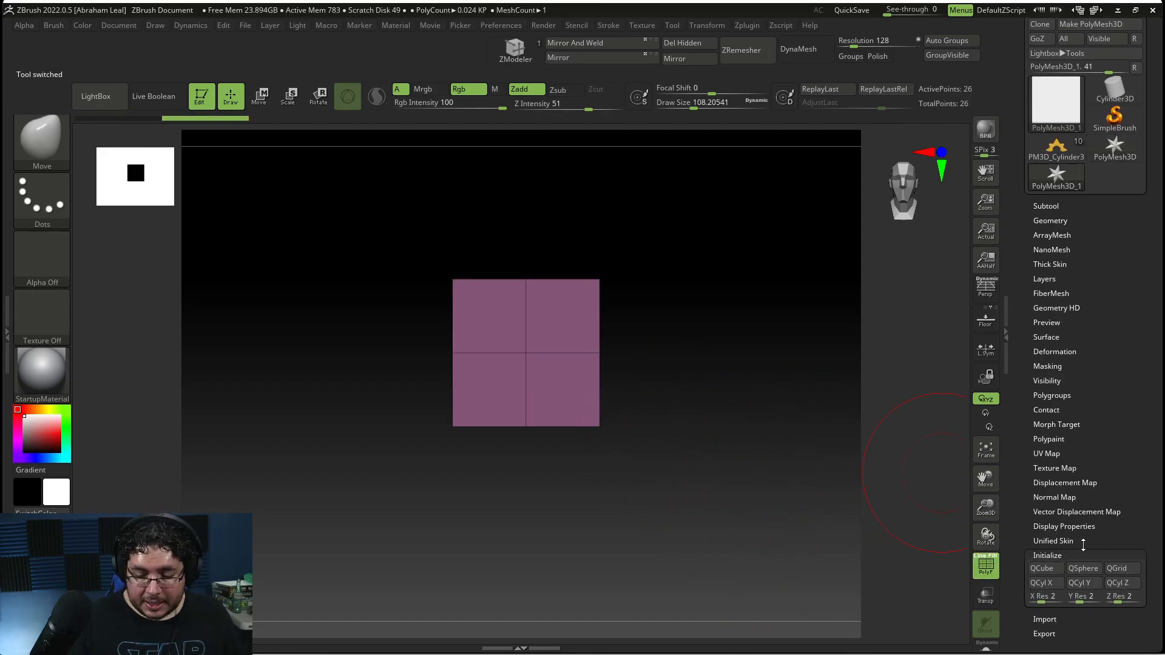
# Step: Set the X, Y and Z resolution to 3 and regenerate the QCube
pyautogui.hotkey('alt', 'Tab')
pyautogui.hotkey('alt', 'Tab')
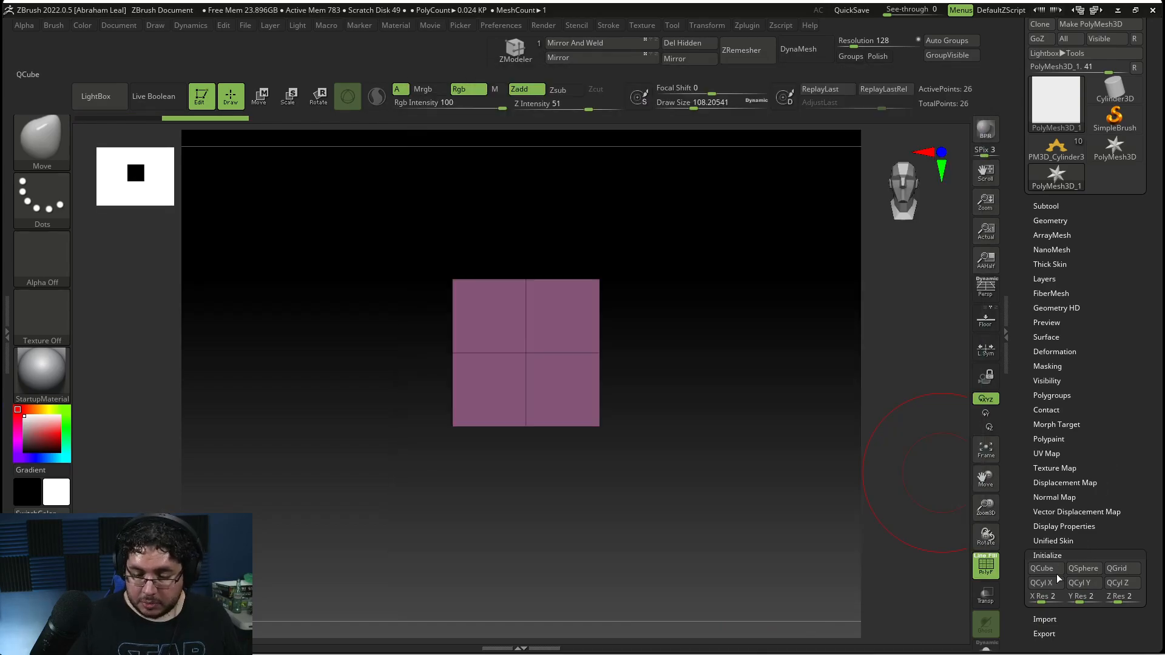
pyautogui.click(1047, 600)
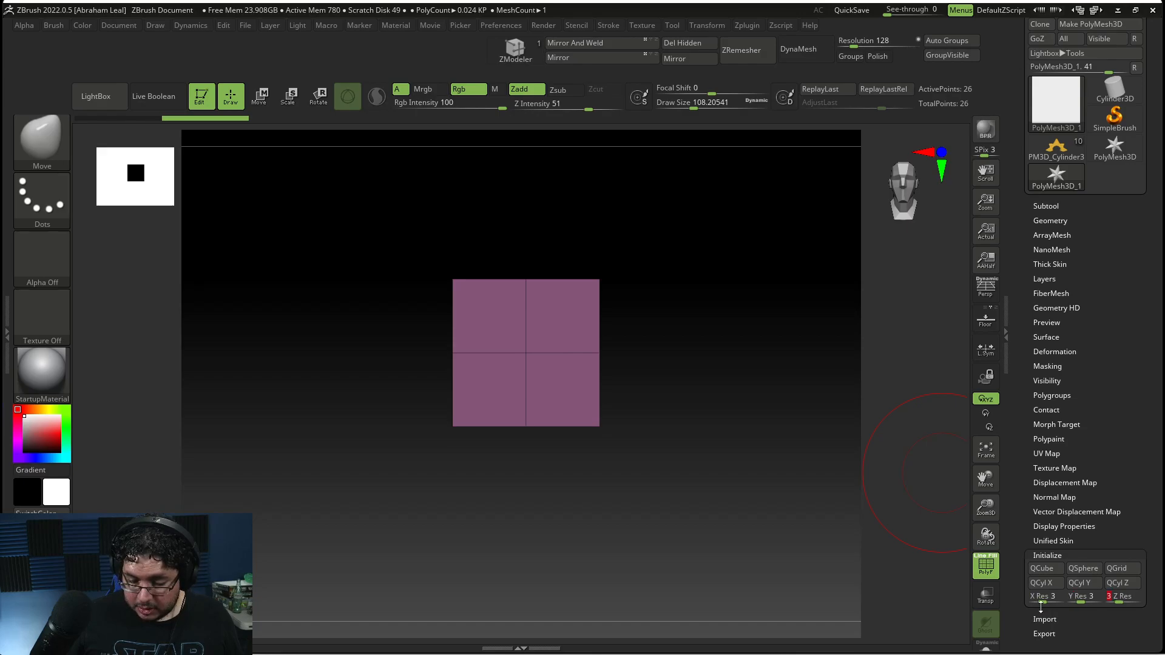
pyautogui.click(1041, 568)
pyautogui.moveTo(781, 491)
pyautogui.mouseDown()
pyautogui.moveTo(747, 463)
pyautogui.moveTo(775, 473)
pyautogui.moveTo(777, 501)
pyautogui.moveTo(770, 483)
pyautogui.mouseUp()
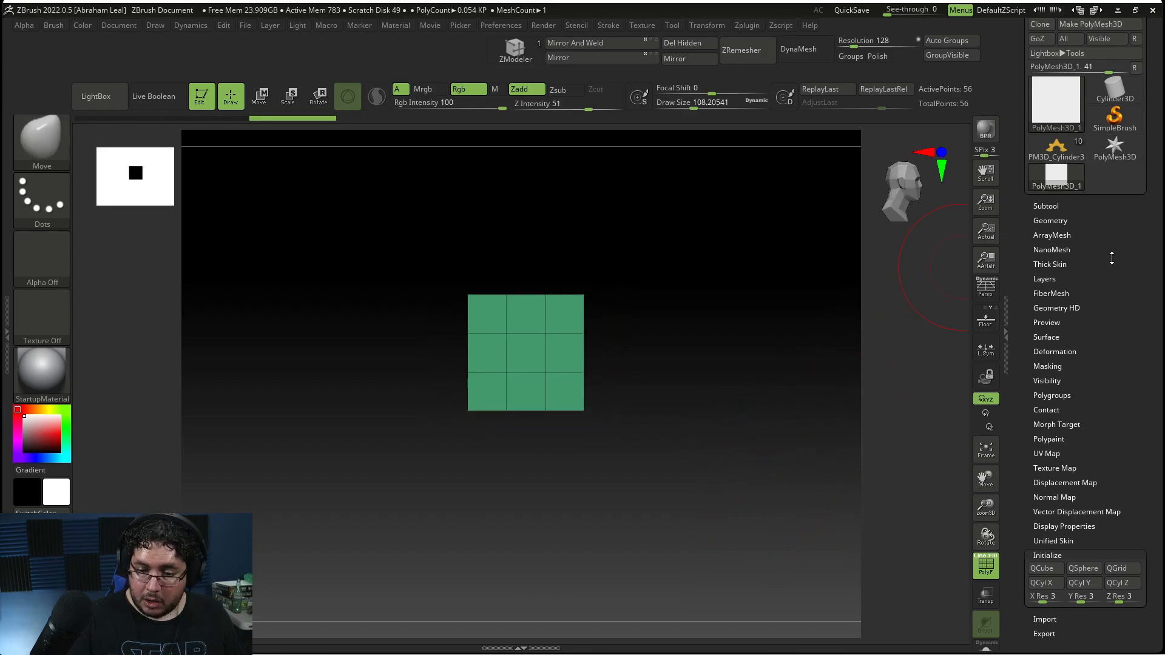
# Step: Convert the cube with Make PolyMesh3D and return to the character tool
pyautogui.moveTo(1110, 249); pyautogui.dragTo(1110, 327)
pyautogui.click(1103, 105)
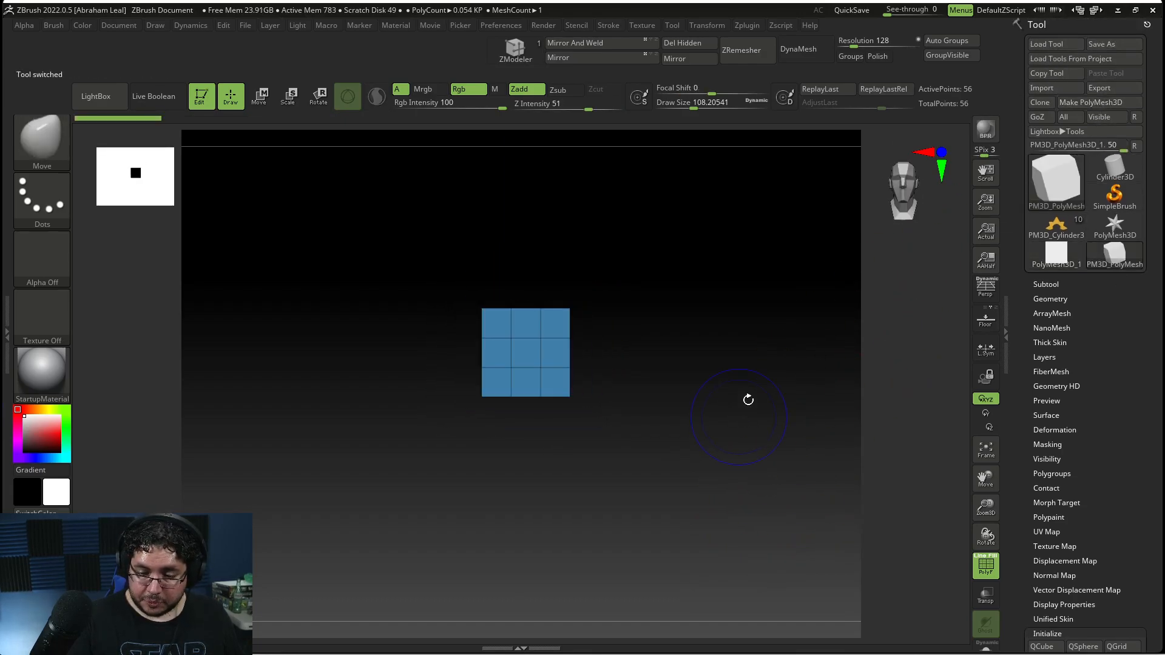
pyautogui.click(1056, 227)
pyautogui.keyDown('alt'); pyautogui.moveTo(872, 411); pyautogui.dragTo(895, 316); pyautogui.keyUp('alt')
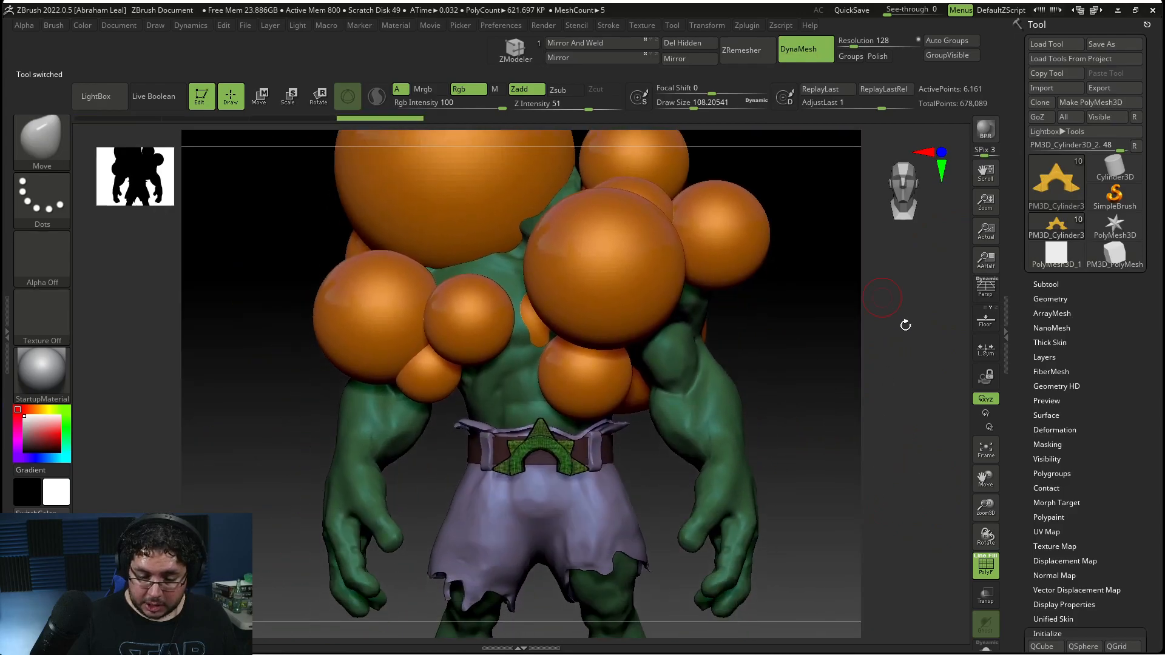
# Step: Append the PM3D_PolyMesh cube to the character and select the new subtool with the move gizmo active
pyautogui.click(1047, 284)
pyautogui.click(1101, 323)
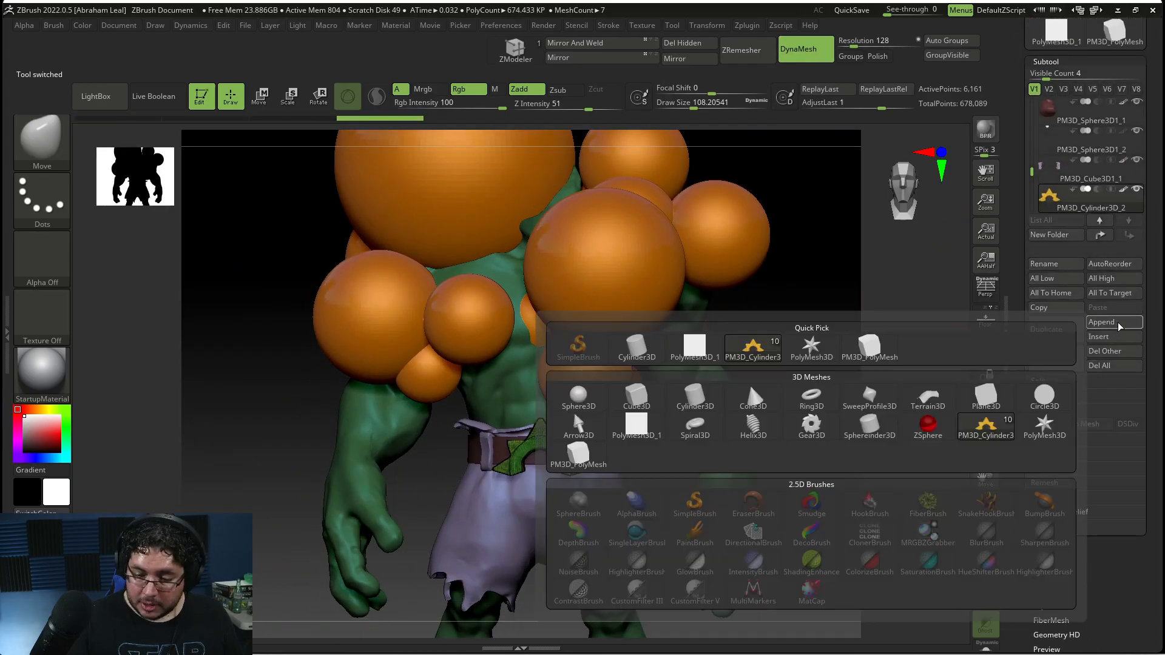
pyautogui.click(873, 354)
pyautogui.keyDown('alt'); pyautogui.moveTo(790, 494); pyautogui.dragTo(826, 382); pyautogui.keyUp('alt')
pyautogui.moveTo(838, 449); pyautogui.dragTo(770, 486)
pyautogui.press('w')
pyautogui.moveTo(1027, 169); pyautogui.dragTo(1031, 190)
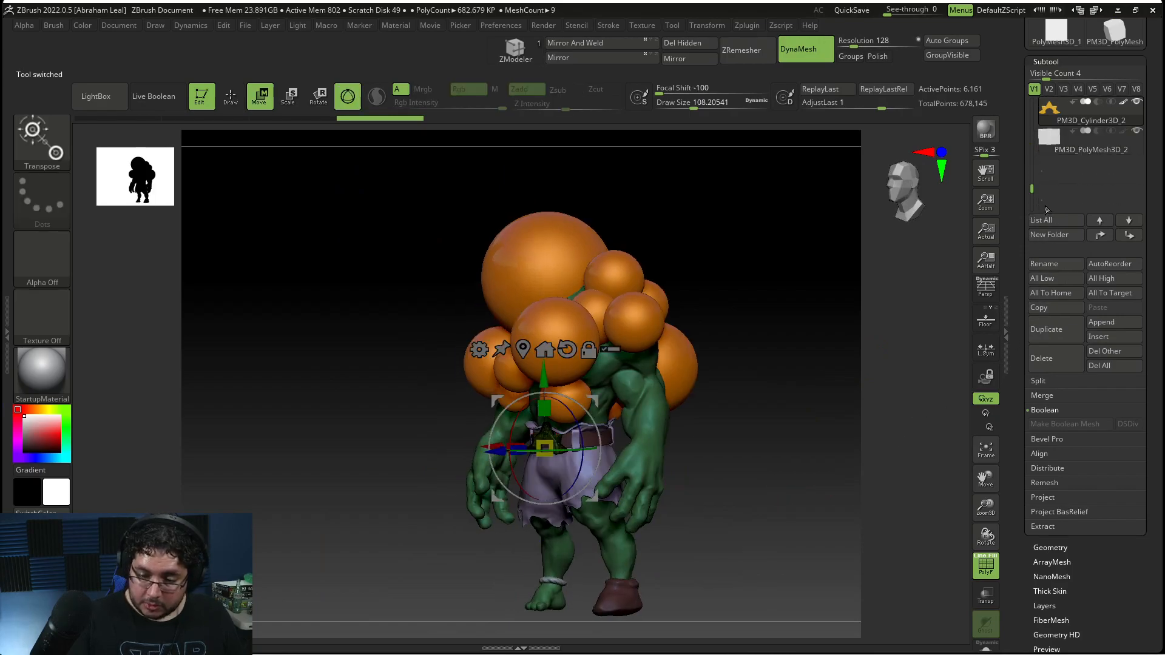
pyautogui.click(1092, 141)
# Step: Move the appended cube forward so it stands in front of the character's chest
pyautogui.moveTo(830, 457); pyautogui.dragTo(759, 470)
pyautogui.moveTo(508, 366); pyautogui.dragTo(388, 382)
pyautogui.moveTo(740, 390); pyautogui.dragTo(773, 388)
pyautogui.keyDown('alt'); pyautogui.moveTo(753, 370); pyautogui.dragTo(694, 425); pyautogui.keyUp('alt')
pyautogui.moveTo(462, 378); pyautogui.dragTo(576, 400)
# Step: Check the concept image, lower the cube to belt height and adjust its depth so it sits behind the star buckle
pyautogui.hotkey('alt', 'Tab')
pyautogui.hotkey('alt', 'Tab')
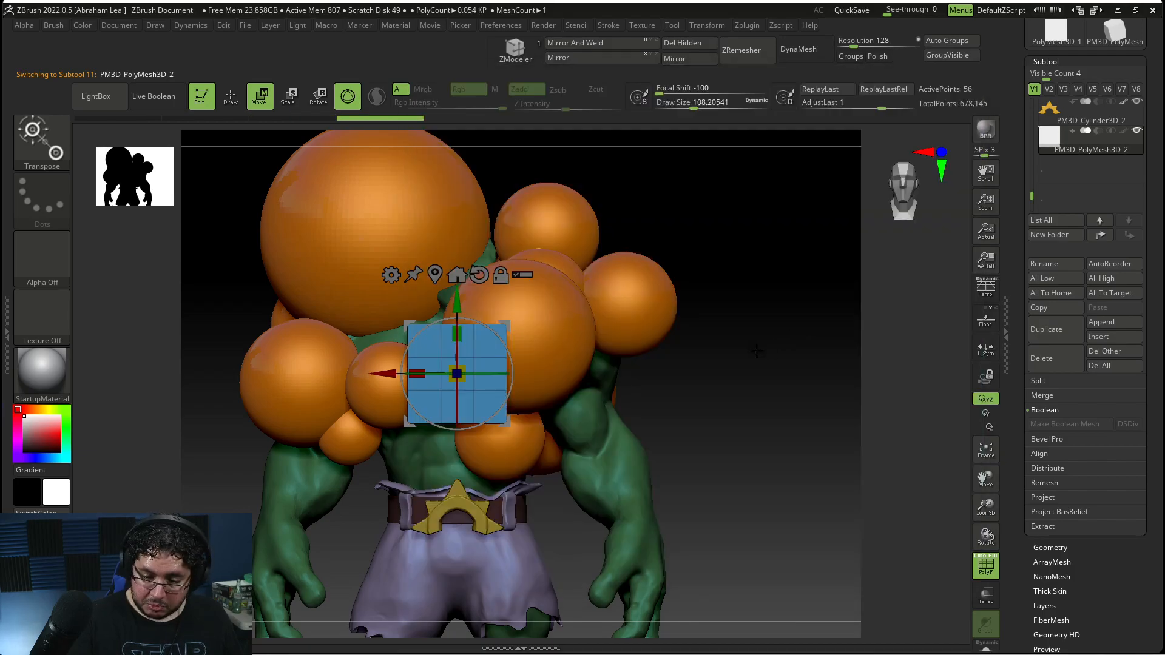
pyautogui.moveTo(457, 301); pyautogui.dragTo(457, 438)
pyautogui.moveTo(763, 460); pyautogui.dragTo(663, 477)
pyautogui.moveTo(417, 511); pyautogui.dragTo(477, 527)
pyautogui.moveTo(375, 512); pyautogui.dragTo(524, 553)
pyautogui.moveTo(440, 561); pyautogui.dragTo(549, 564)
# Step: Compare with the concept image, widen the loincloth block slightly and lower it by about 0.19
pyautogui.keyDown('alt'); pyautogui.moveTo(832, 454); pyautogui.dragTo(857, 473); pyautogui.keyUp('alt')
pyautogui.hotkey('alt', 'Tab')
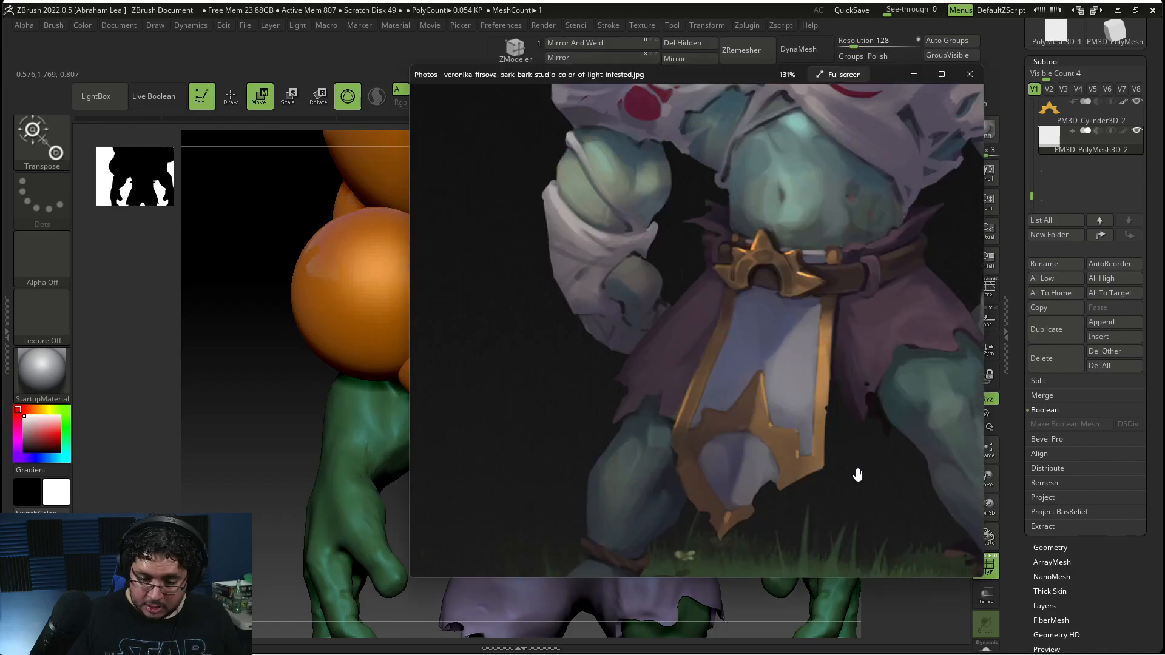
pyautogui.hotkey('alt', 'Tab')
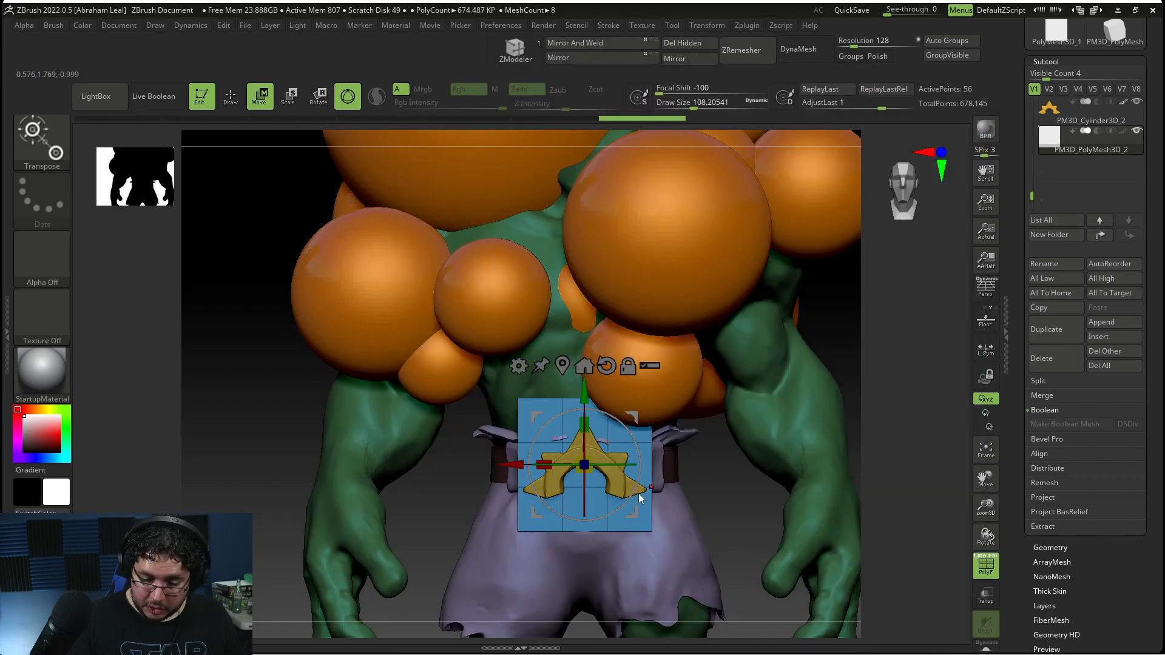
pyautogui.moveTo(547, 466); pyautogui.dragTo(541, 468)
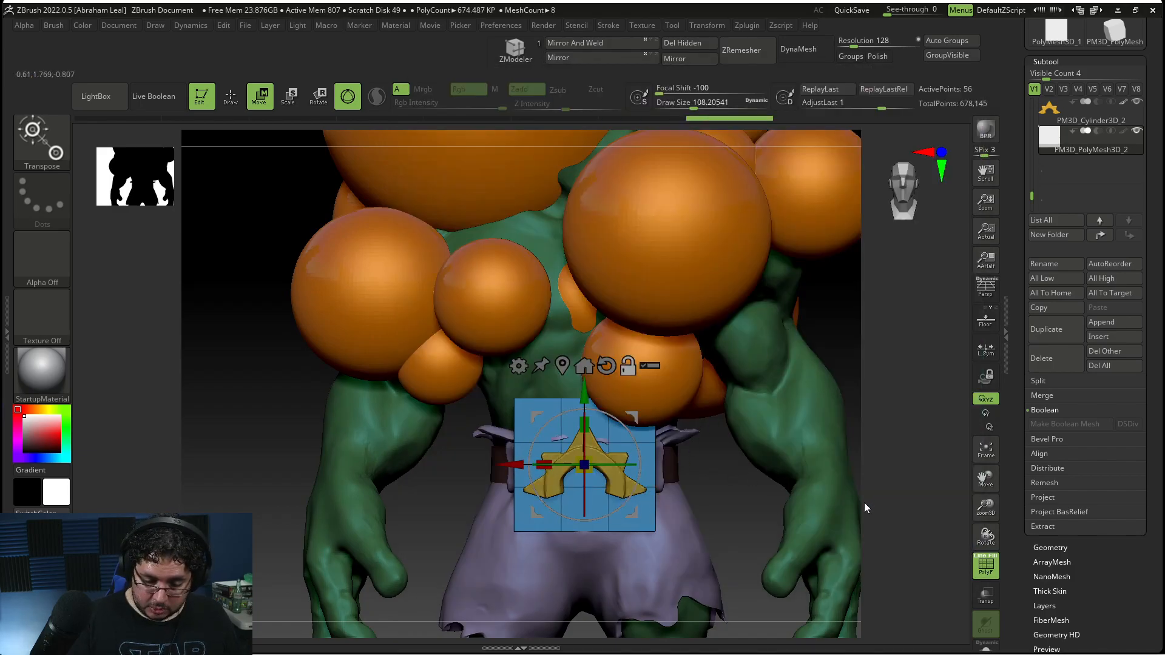
pyautogui.hotkey('alt', 'Tab')
pyautogui.hotkey('alt', 'Tab')
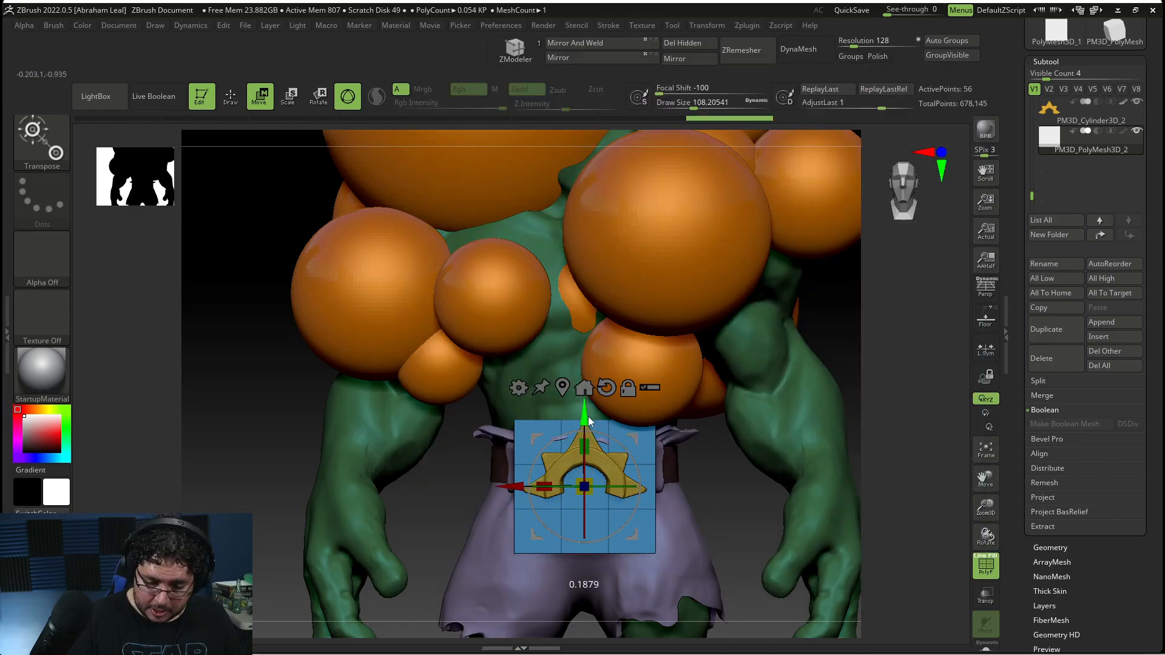
# Step: Stretch the loincloth block downward to just above the knees to match the concept image, and return to Draw mode
pyautogui.hotkey('alt', 'Tab')
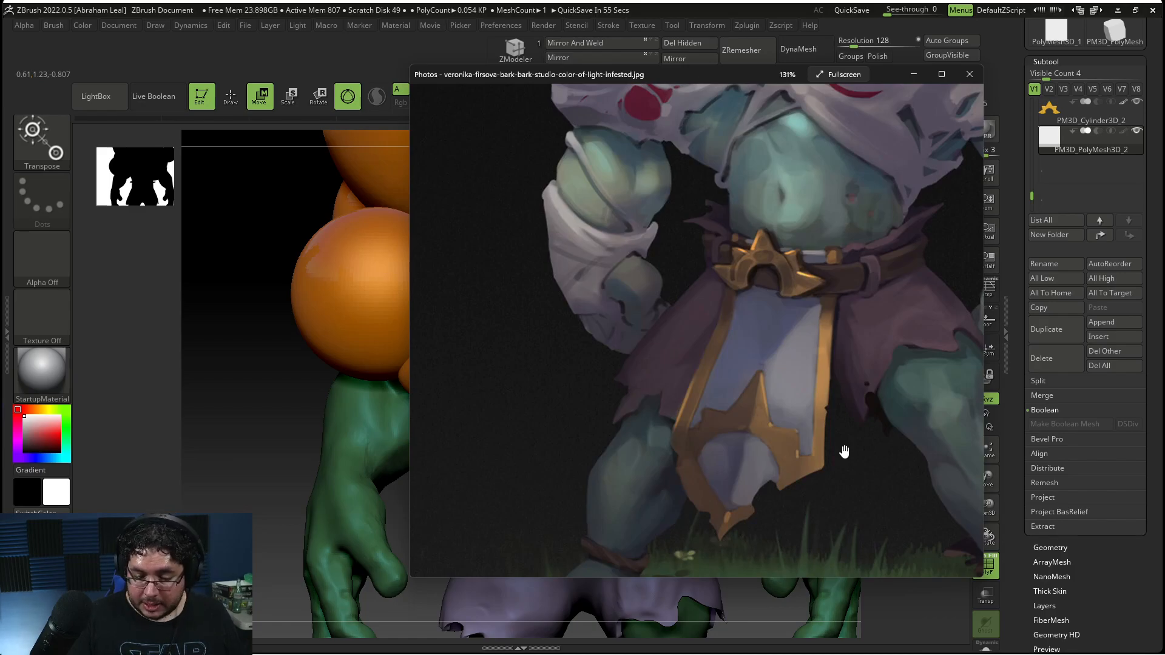
pyautogui.hotkey('alt', 'Tab')
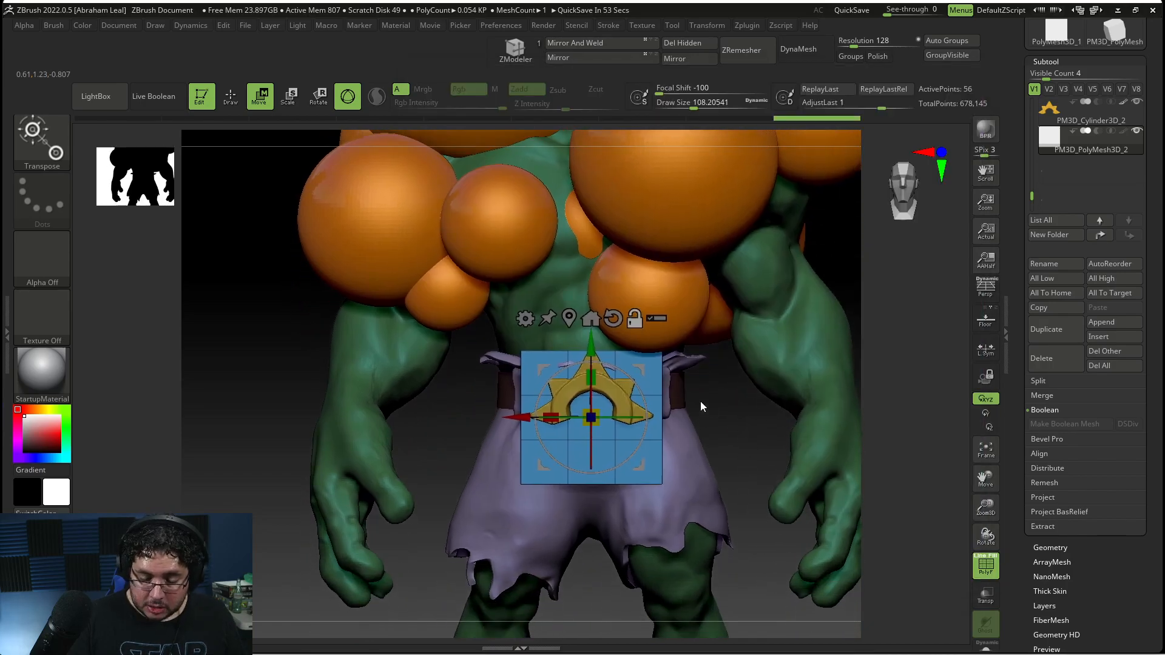
pyautogui.moveTo(594, 371); pyautogui.dragTo(601, 403)
pyautogui.hotkey('alt', 'Tab')
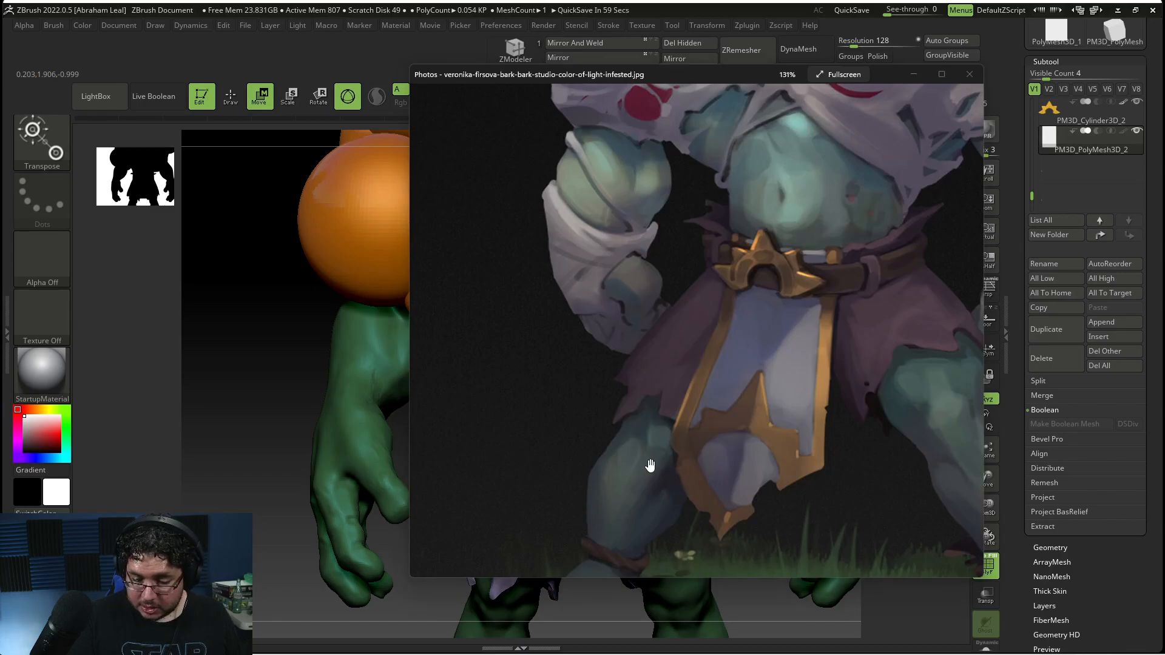
pyautogui.hotkey('alt', 'Tab')
pyautogui.keyDown('alt'); pyautogui.moveTo(735, 556); pyautogui.dragTo(755, 469); pyautogui.keyUp('alt')
pyautogui.press('q')
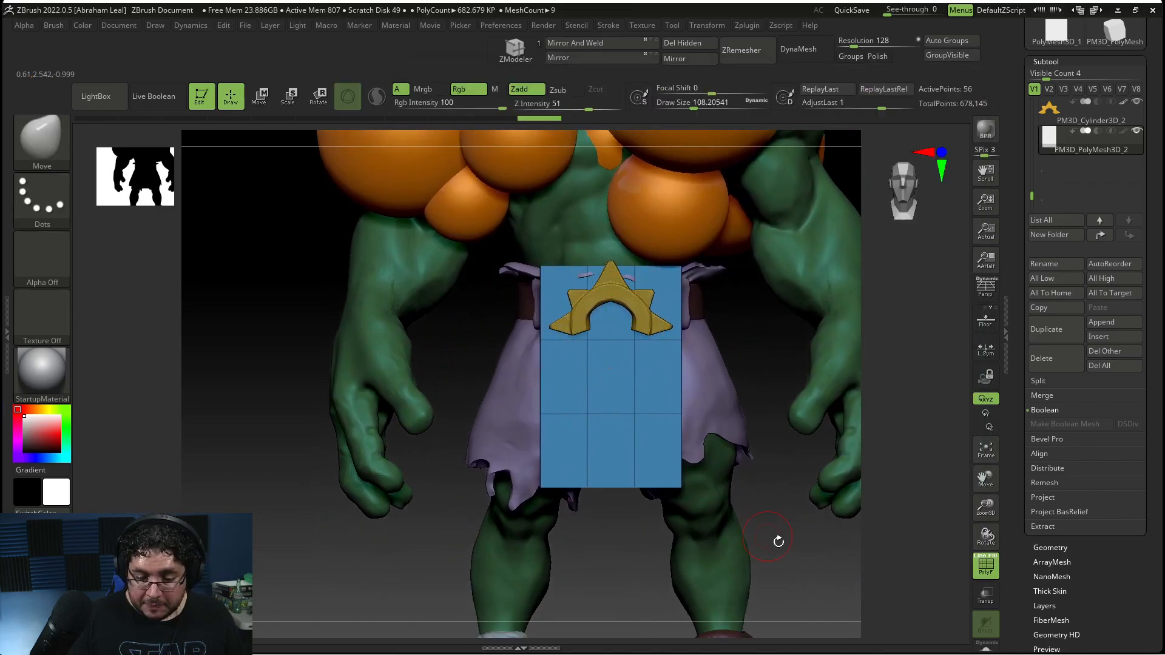
# Step: Try to taper the loincloth block with the Taper deformation
pyautogui.moveTo(1114, 564); pyautogui.dragTo(1061, 431)
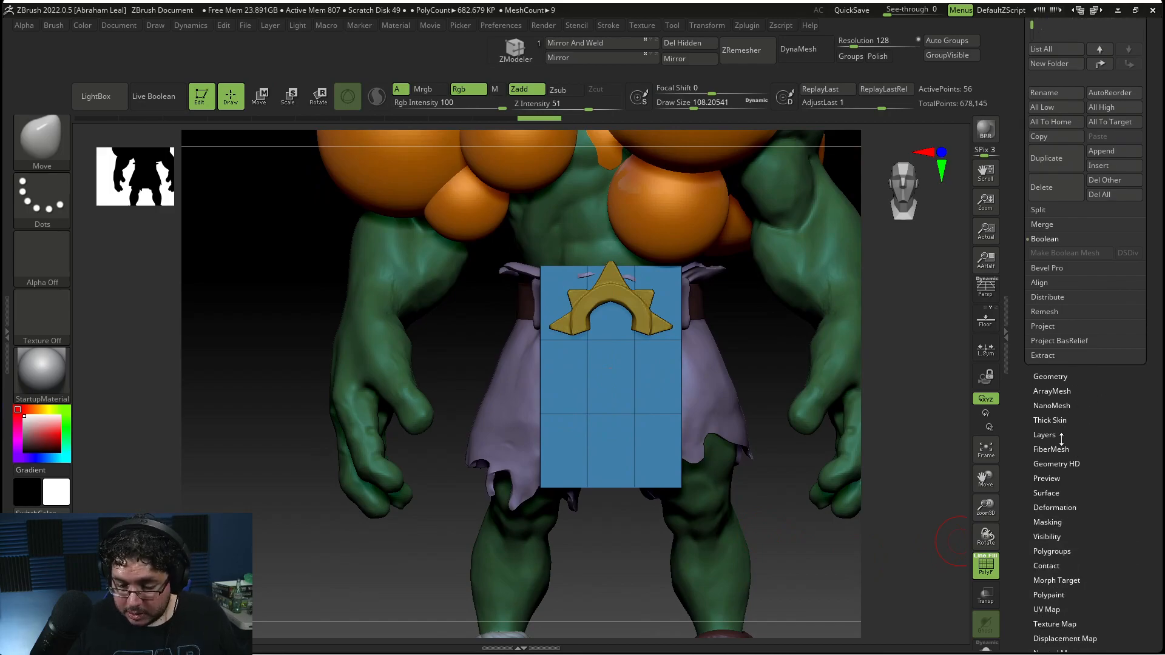
pyautogui.click(1063, 377)
pyautogui.scroll(-5, 1080, 524)
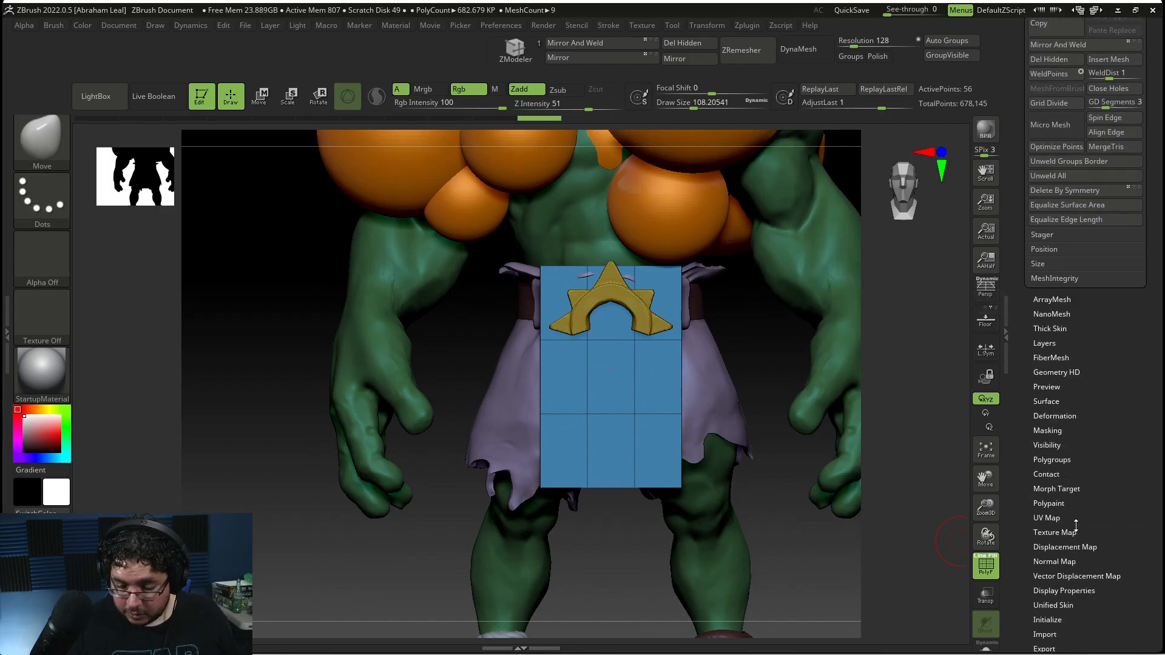
pyautogui.click(1059, 416)
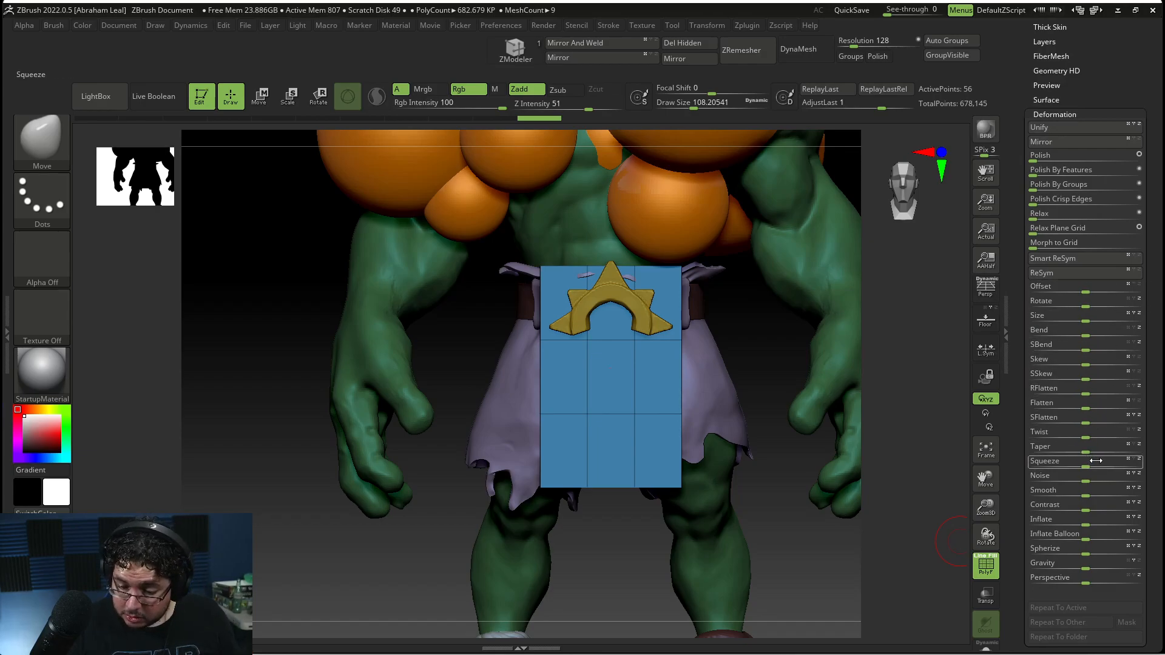
pyautogui.moveTo(1084, 451); pyautogui.dragTo(1086, 453)
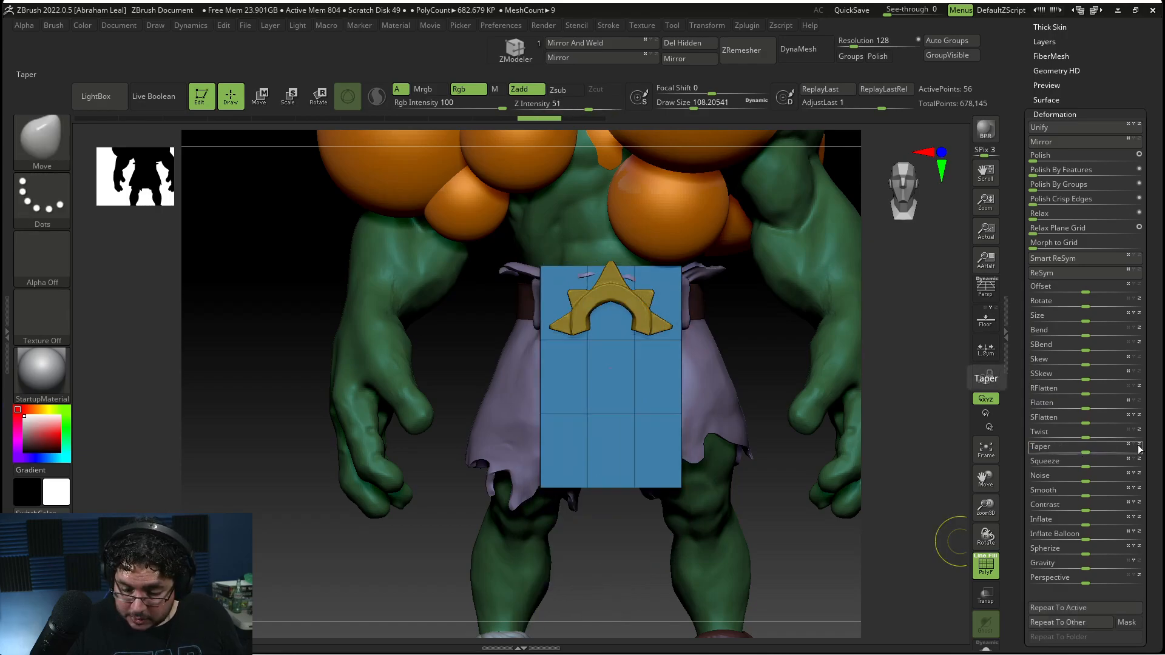
pyautogui.moveTo(1087, 449); pyautogui.dragTo(1113, 440)
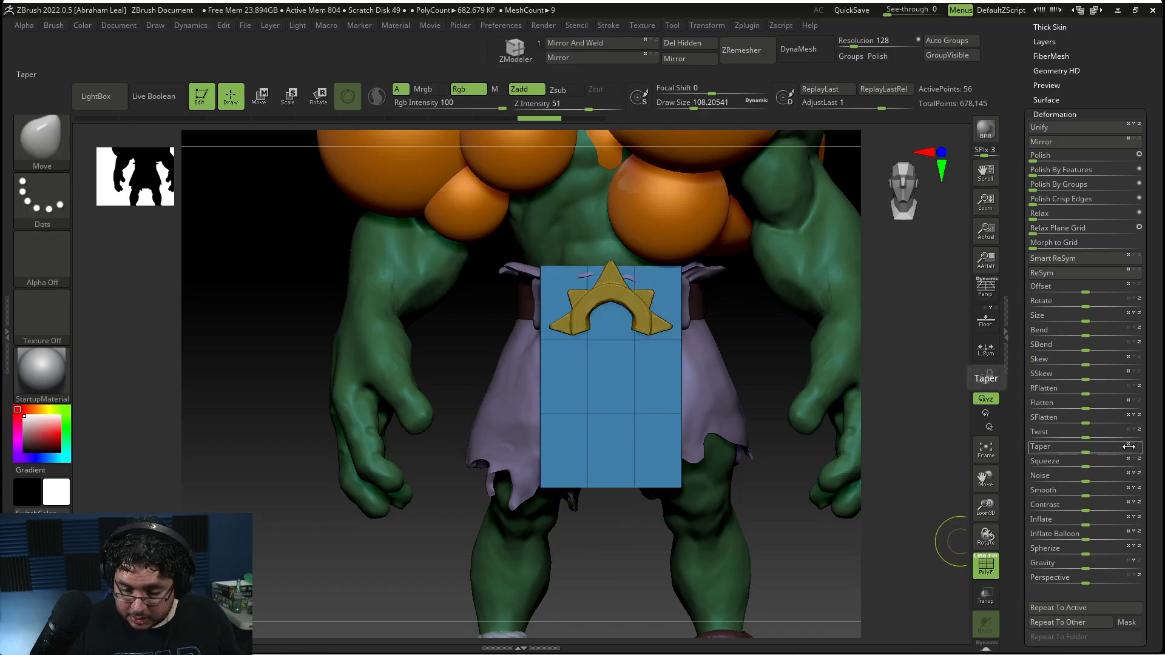
pyautogui.moveTo(1086, 449); pyautogui.dragTo(1140, 451)
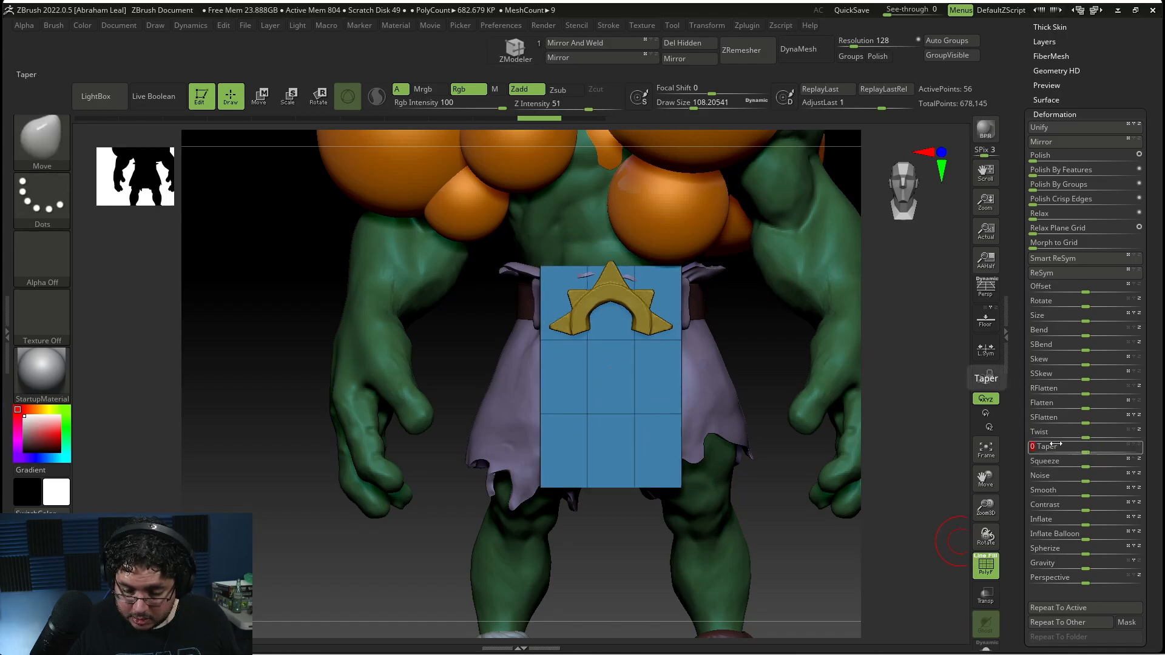
# Step: Using the Move brush at a Draw Size of about 476 with X symmetry enabled, widen the loincloth's lower end
pyautogui.moveTo(794, 541); pyautogui.dragTo(790, 492)
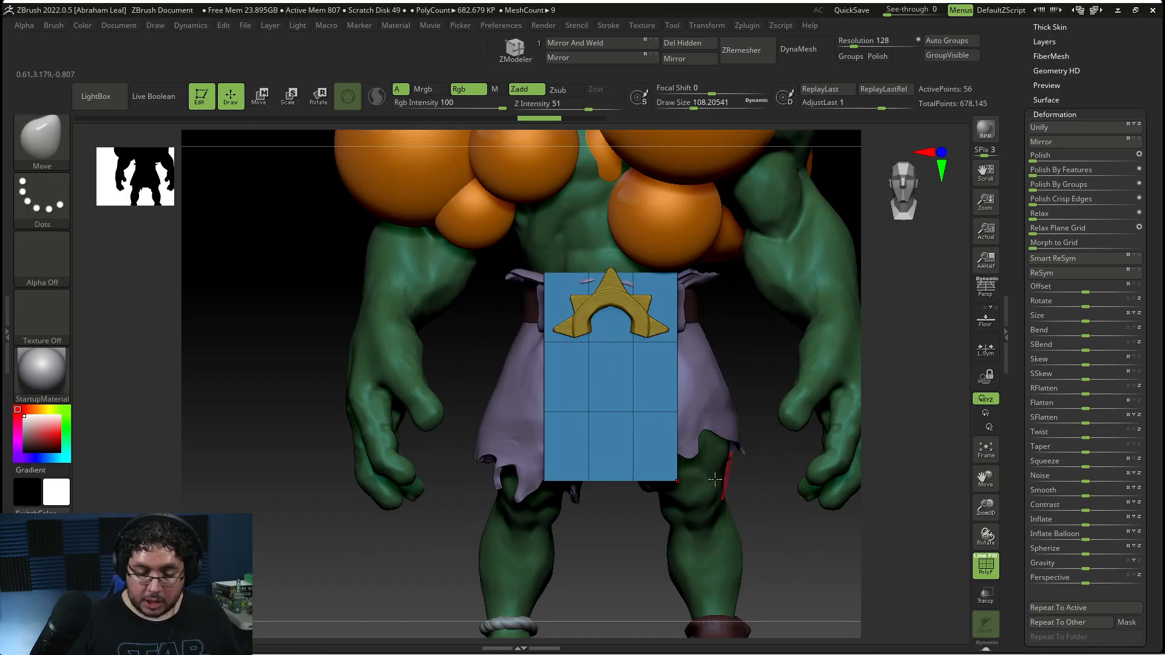
pyautogui.press('b')
pyautogui.press('m')
pyautogui.press('v')
pyautogui.press('space')
pyautogui.moveTo(732, 404)
pyautogui.mouseDown()
pyautogui.moveTo(753, 397)
pyautogui.moveTo(739, 382)
pyautogui.moveTo(783, 375)
pyautogui.mouseUp()
pyautogui.press('space')
pyautogui.click(740, 381)
pyautogui.press('space')
pyautogui.click(757, 375)
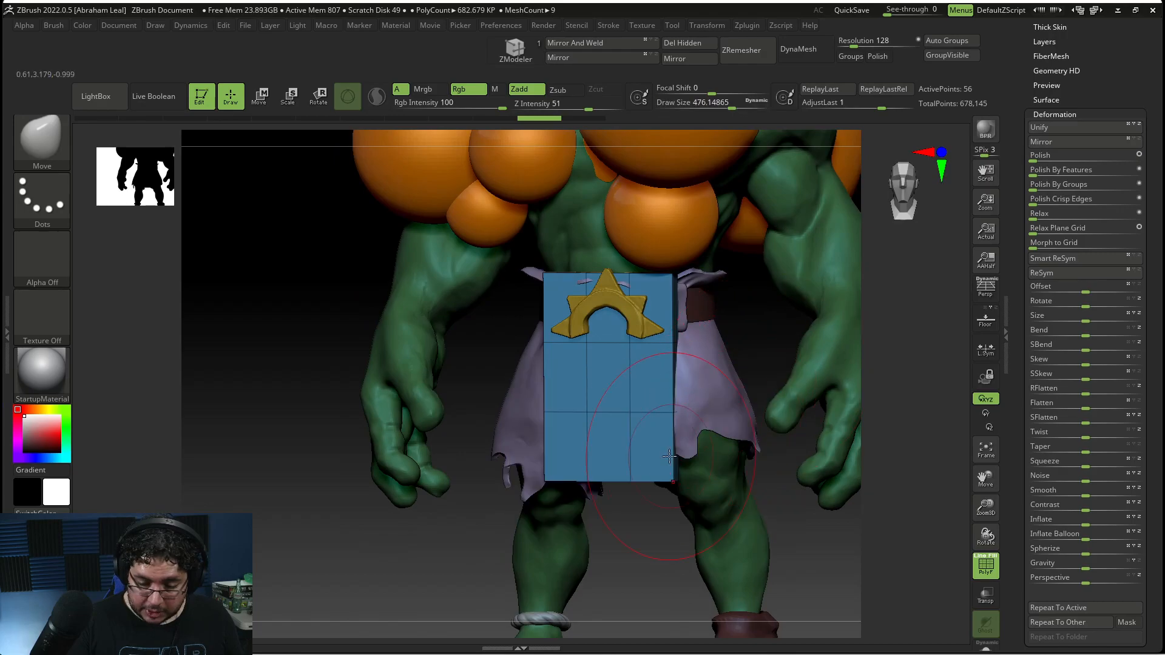
pyautogui.moveTo(682, 460); pyautogui.dragTo(697, 468)
pyautogui.hotkey('ctrl', 'z')
pyautogui.press('x')
pyautogui.keyDown('shift'); pyautogui.moveTo(759, 357); pyautogui.dragTo(745, 359); pyautogui.keyUp('shift')
pyautogui.moveTo(667, 411); pyautogui.dragTo(677, 411)
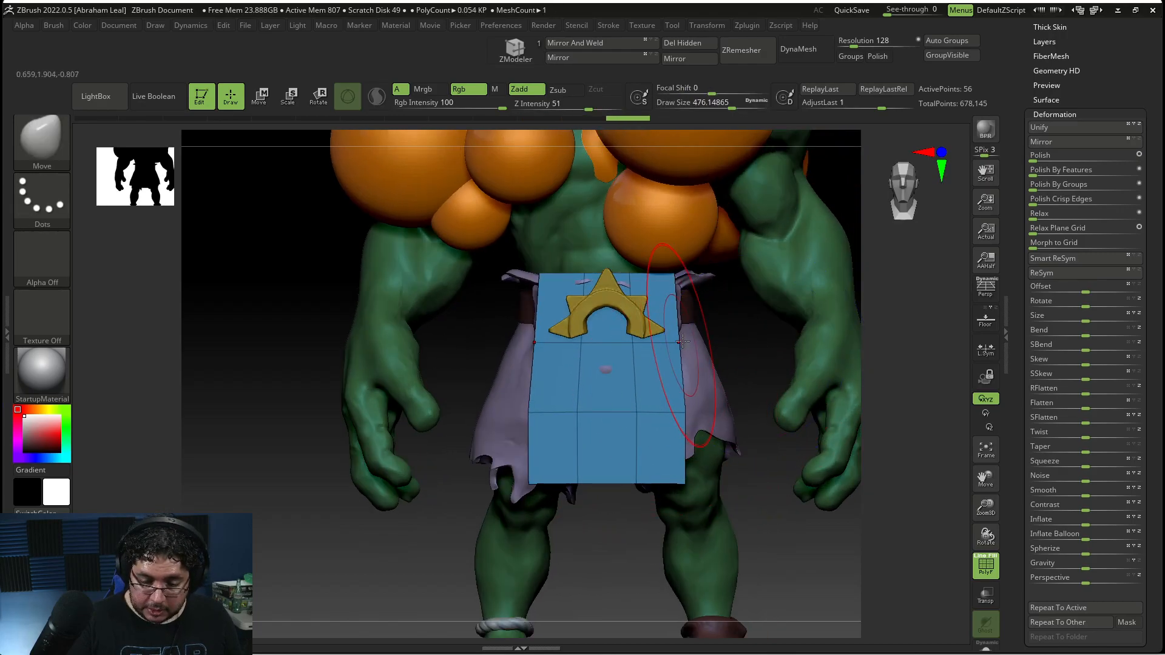
# Step: Adjust the loincloth's side edges and lower corners with a Draw Size of about 422 so they flare evenly downward
pyautogui.press('[')
pyautogui.moveTo(678, 344); pyautogui.dragTo(680, 343)
pyautogui.moveTo(725, 321); pyautogui.dragTo(649, 330)
pyautogui.moveTo(550, 515); pyautogui.dragTo(613, 512)
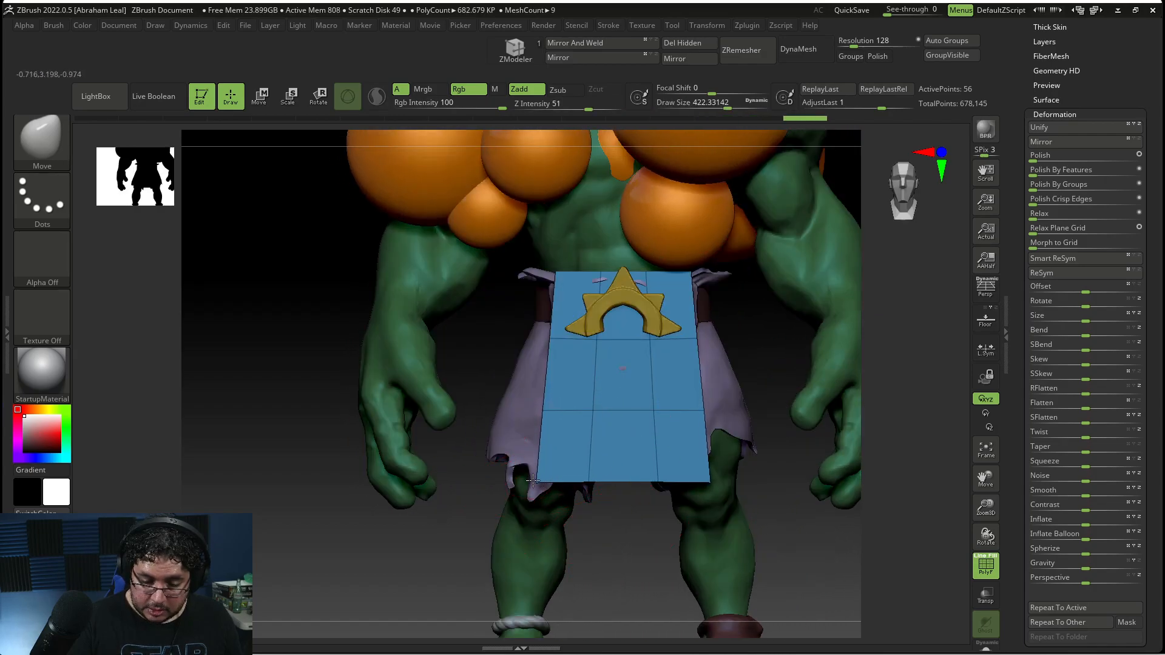
pyautogui.moveTo(533, 481); pyautogui.dragTo(531, 481)
# Step: Compare with the concept image and narrow the loincloth's middle and top with a Draw Size of about 500
pyautogui.press('space')
pyautogui.moveTo(568, 382); pyautogui.dragTo(575, 380)
pyautogui.hotkey('alt', 'Tab')
pyautogui.hotkey('alt', 'Tab')
pyautogui.hotkey('alt', 'Tab')
pyautogui.hotkey('alt', 'Tab')
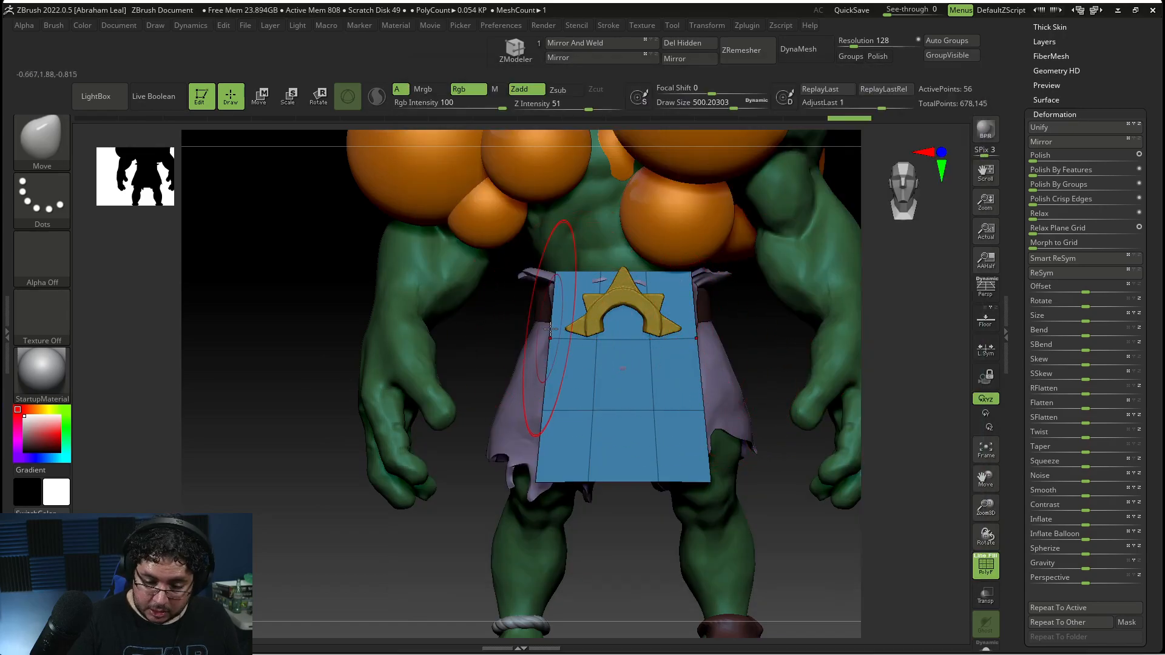
pyautogui.moveTo(546, 380); pyautogui.dragTo(558, 381)
pyautogui.moveTo(564, 285); pyautogui.dragTo(575, 285)
# Step: Check the concept image and extend the loincloth's bottom face downward with ZModeler QMesh on the Polygroup Island target
pyautogui.moveTo(754, 316)
pyautogui.mouseDown()
pyautogui.moveTo(725, 323)
pyautogui.moveTo(690, 309)
pyautogui.mouseUp()
pyautogui.moveTo(783, 318); pyautogui.dragTo(759, 358)
pyautogui.hotkey('alt', 'Tab')
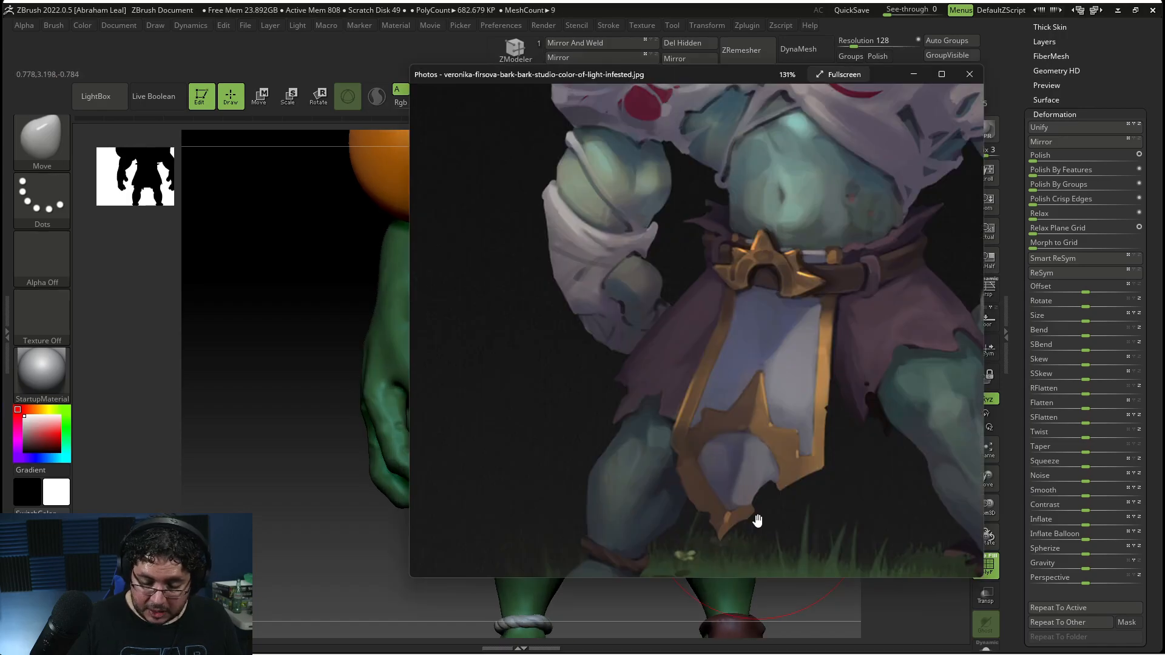
pyautogui.hotkey('alt', 'Tab')
pyautogui.moveTo(785, 547)
pyautogui.mouseDown()
pyautogui.moveTo(806, 430)
pyautogui.moveTo(856, 467)
pyautogui.moveTo(786, 452)
pyautogui.mouseUp()
pyautogui.press('space')
pyautogui.moveTo(789, 372); pyautogui.dragTo(758, 371)
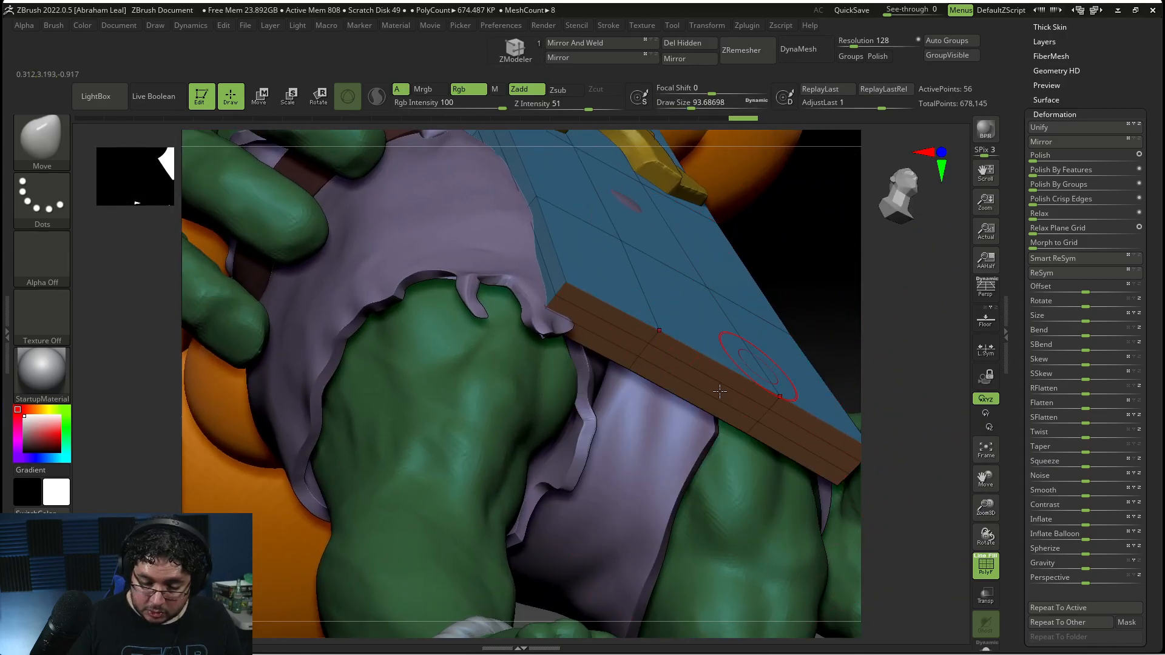
pyautogui.click(513, 57)
pyautogui.press('space')
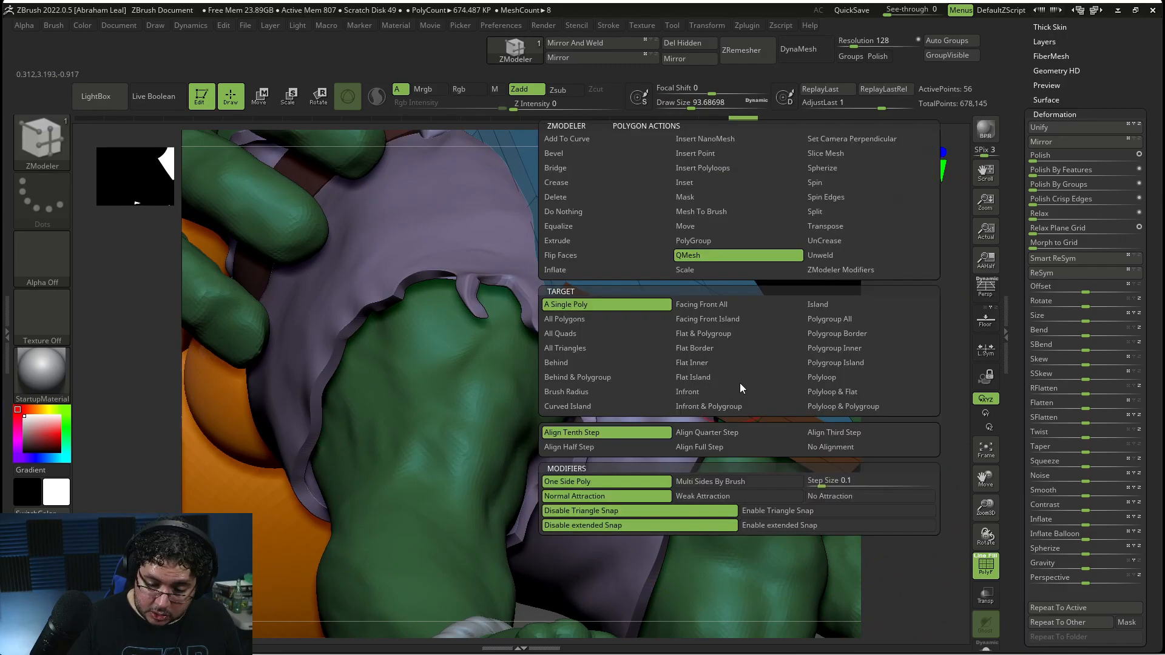
pyautogui.click(851, 364)
pyautogui.moveTo(746, 389); pyautogui.dragTo(819, 580)
pyautogui.moveTo(898, 449); pyautogui.dragTo(848, 525)
# Step: Check the concept image and narrow the loincloth's bottom face with ZModeler Scale on the Polygroup Island target
pyautogui.hotkey('alt', 'Tab')
pyautogui.hotkey('alt', 'Tab')
pyautogui.moveTo(775, 584); pyautogui.dragTo(783, 430)
pyautogui.press('space')
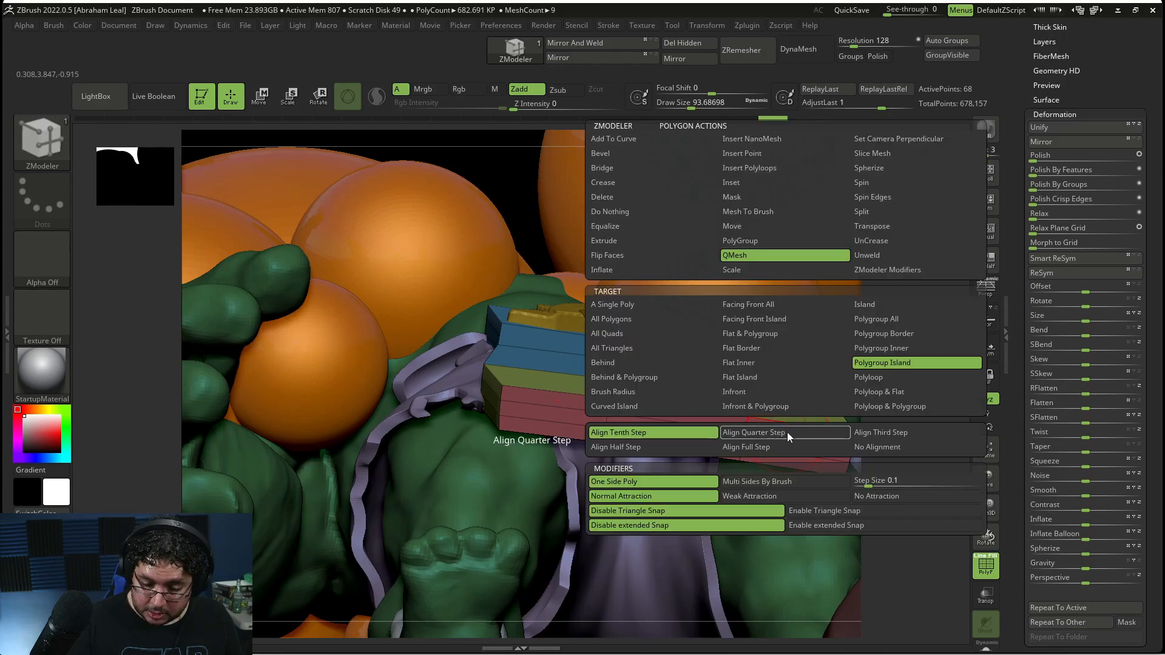
pyautogui.click(766, 272)
pyautogui.click(909, 362)
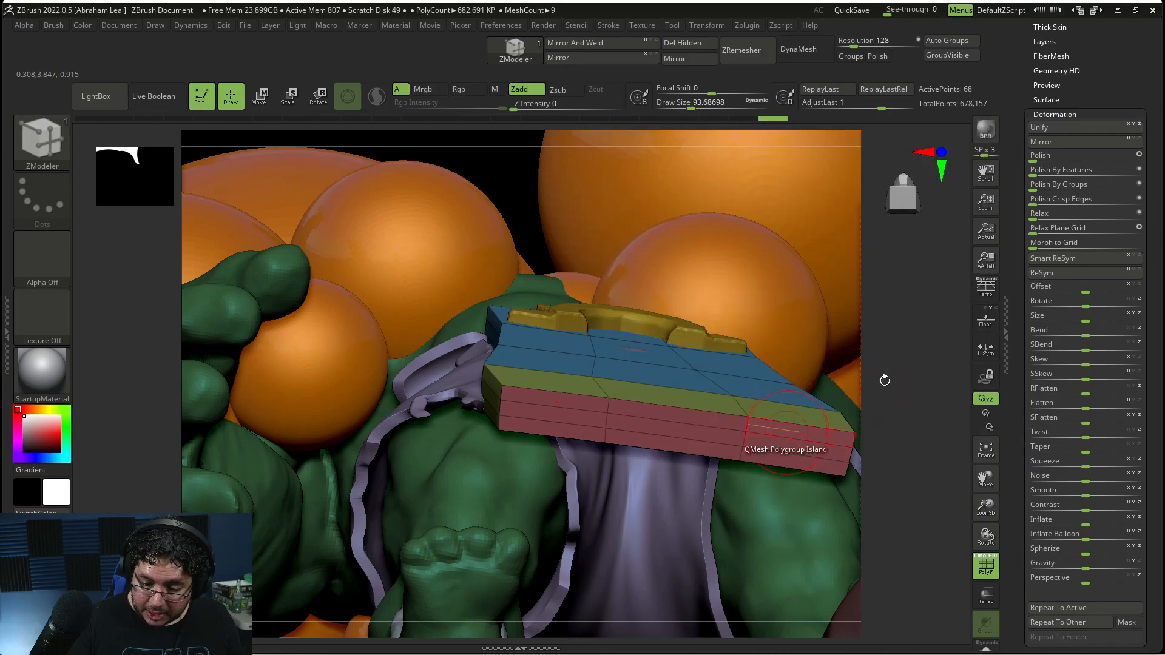
pyautogui.moveTo(758, 440); pyautogui.dragTo(752, 437)
pyautogui.moveTo(920, 388); pyautogui.dragTo(916, 440)
pyautogui.hotkey('ctrl', 'z')
pyautogui.moveTo(812, 450)
pyautogui.mouseDown()
pyautogui.moveTo(786, 451)
pyautogui.moveTo(800, 451)
pyautogui.mouseUp()
pyautogui.moveTo(926, 395)
pyautogui.mouseDown()
pyautogui.moveTo(936, 425)
pyautogui.moveTo(832, 403)
pyautogui.moveTo(885, 392)
pyautogui.moveTo(734, 528)
pyautogui.moveTo(710, 398)
pyautogui.moveTo(718, 373)
pyautogui.moveTo(716, 434)
pyautogui.mouseUp()
# Step: Pull the loincloth's lower end into a point with the Move brush at a Draw Size of about 154
pyautogui.press('b')
pyautogui.press('m')
pyautogui.press('v')
pyautogui.press('space')
pyautogui.moveTo(764, 389); pyautogui.dragTo(817, 405)
pyautogui.moveTo(772, 358); pyautogui.dragTo(782, 415)
pyautogui.moveTo(723, 486)
pyautogui.mouseDown()
pyautogui.moveTo(736, 433)
pyautogui.moveTo(832, 290)
pyautogui.moveTo(883, 285)
pyautogui.moveTo(897, 307)
pyautogui.moveTo(768, 363)
pyautogui.mouseUp()
pyautogui.moveTo(888, 347); pyautogui.dragTo(839, 355)
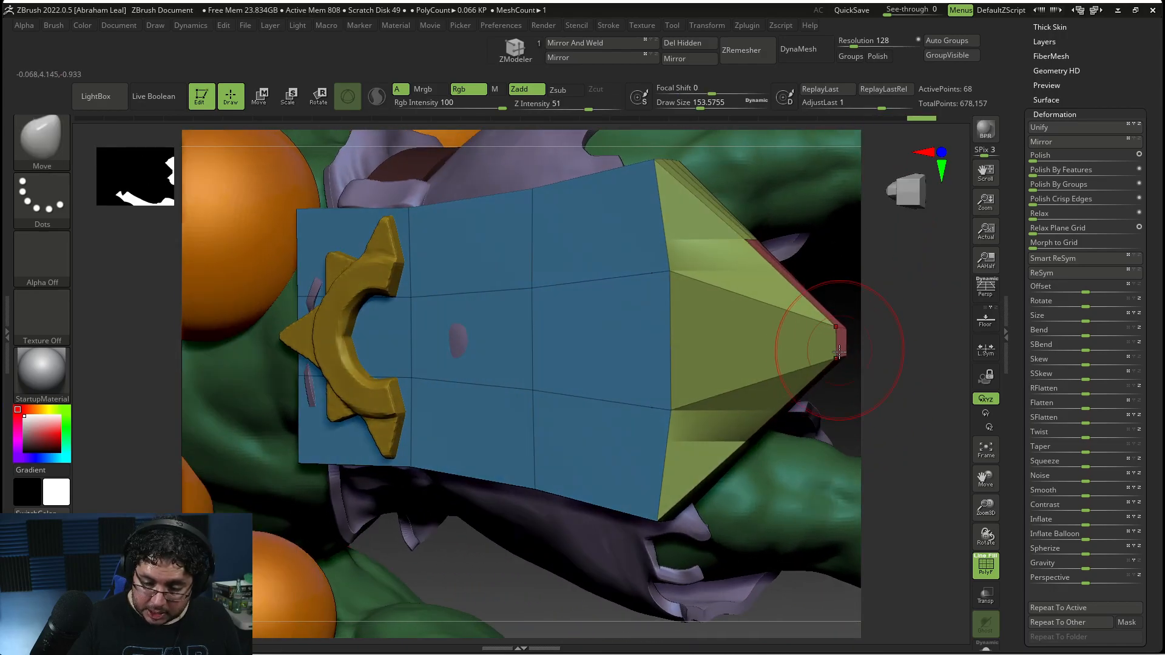
pyautogui.moveTo(839, 315)
pyautogui.mouseDown()
pyautogui.moveTo(845, 364)
pyautogui.moveTo(768, 453)
pyautogui.moveTo(663, 528)
pyautogui.moveTo(794, 339)
pyautogui.moveTo(698, 411)
pyautogui.moveTo(781, 391)
pyautogui.moveTo(720, 471)
pyautogui.moveTo(892, 410)
pyautogui.moveTo(868, 497)
pyautogui.moveTo(825, 544)
pyautogui.moveTo(884, 526)
pyautogui.moveTo(879, 570)
pyautogui.moveTo(872, 564)
pyautogui.mouseUp()
# Step: Compare with the concept image, shorten the pointed tip and narrow the loincloth's sides with a Draw Size of about 695
pyautogui.hotkey('alt', 'Tab')
pyautogui.hotkey('alt', 'Tab')
pyautogui.press('b')
pyautogui.press('Escape')
pyautogui.press('s')
pyautogui.moveTo(795, 369); pyautogui.dragTo(797, 369)
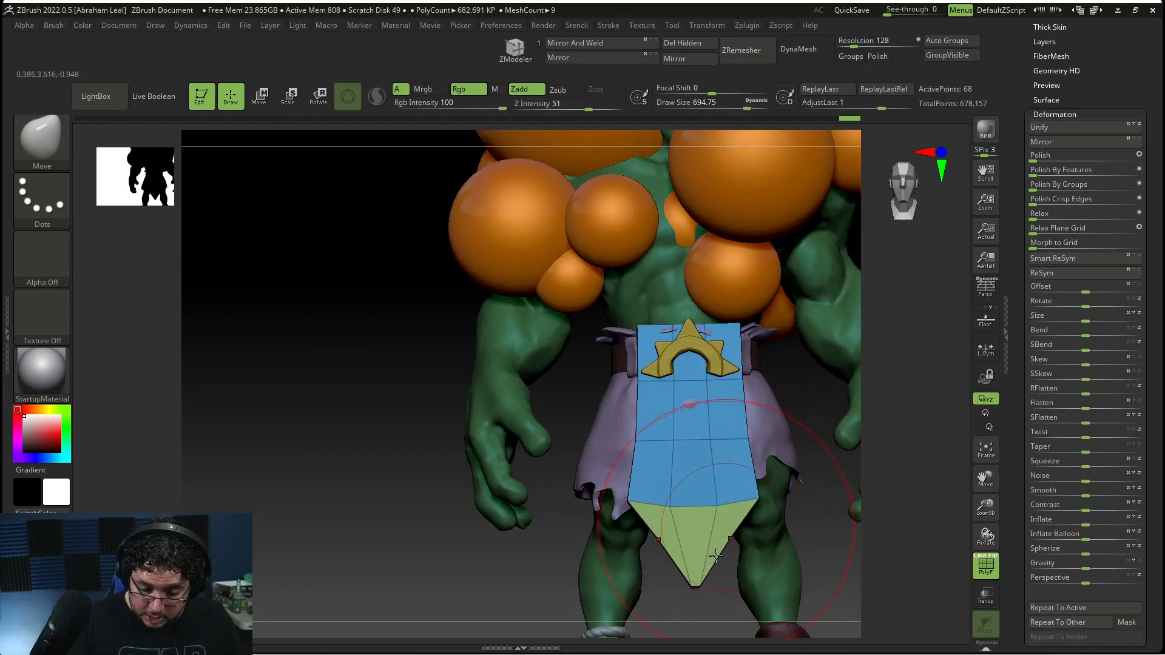
pyautogui.moveTo(700, 575); pyautogui.dragTo(702, 531)
pyautogui.moveTo(748, 413); pyautogui.dragTo(733, 405)
pyautogui.moveTo(740, 327); pyautogui.dragTo(733, 326)
pyautogui.moveTo(836, 476); pyautogui.dragTo(766, 457)
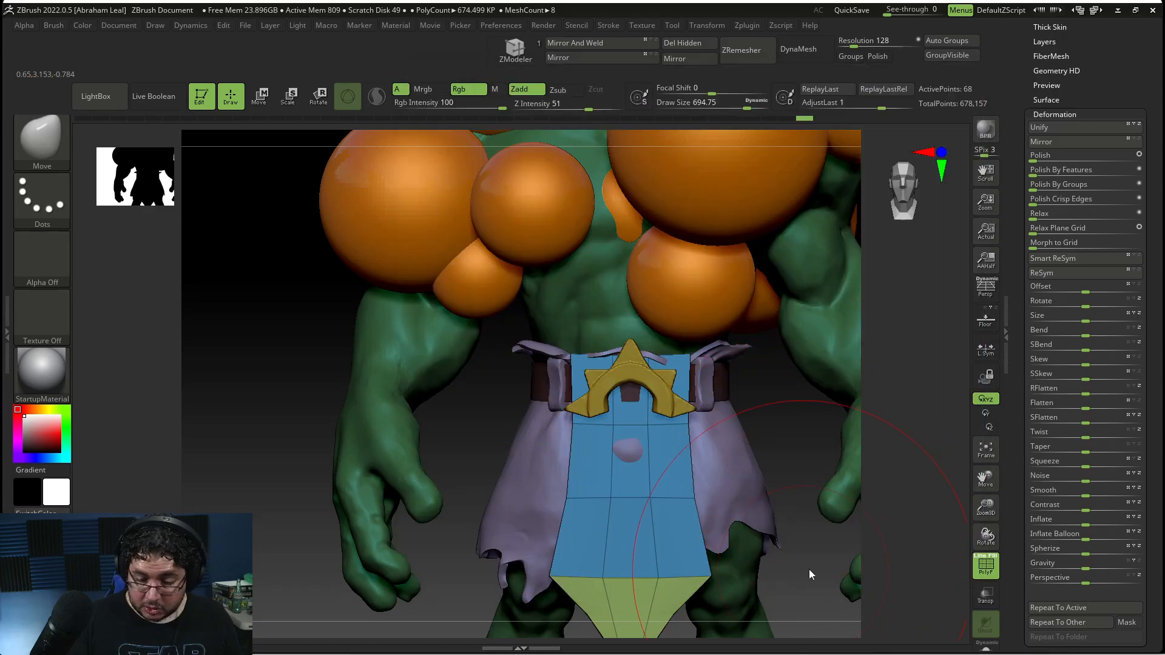
# Step: Move the loincloth slightly forward from the body and convert it to DynaMesh at resolution 128
pyautogui.moveTo(807, 570); pyautogui.dragTo(745, 466)
pyautogui.press('r')
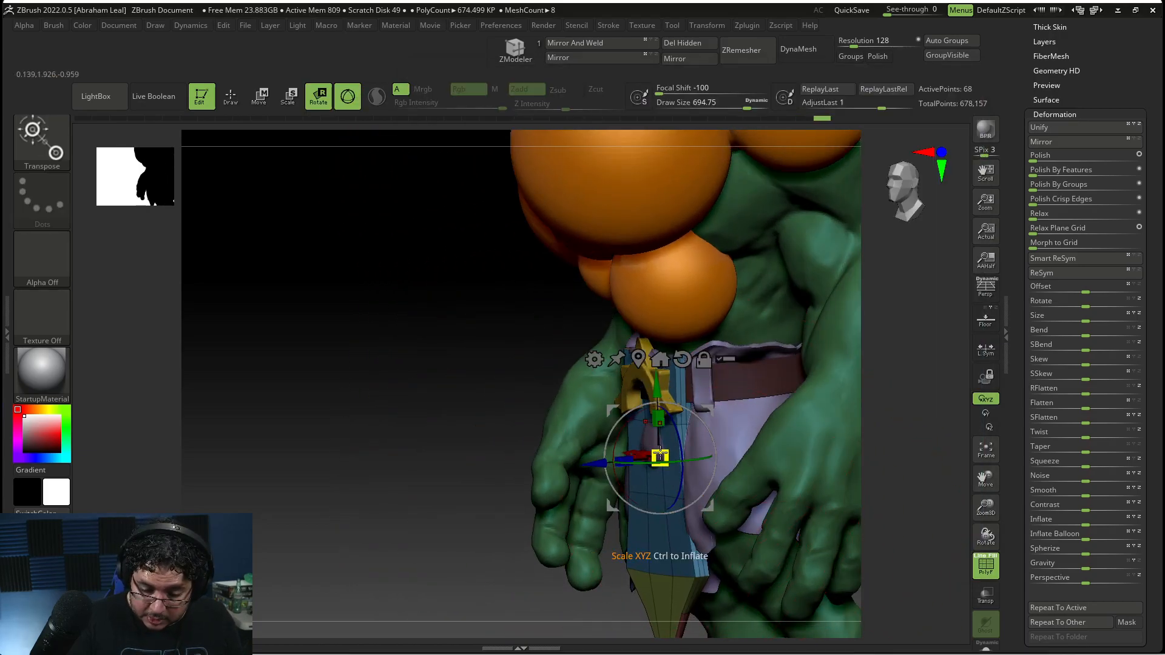
pyautogui.press('w')
pyautogui.moveTo(597, 463)
pyautogui.mouseDown()
pyautogui.moveTo(582, 466)
pyautogui.moveTo(593, 464)
pyautogui.mouseUp()
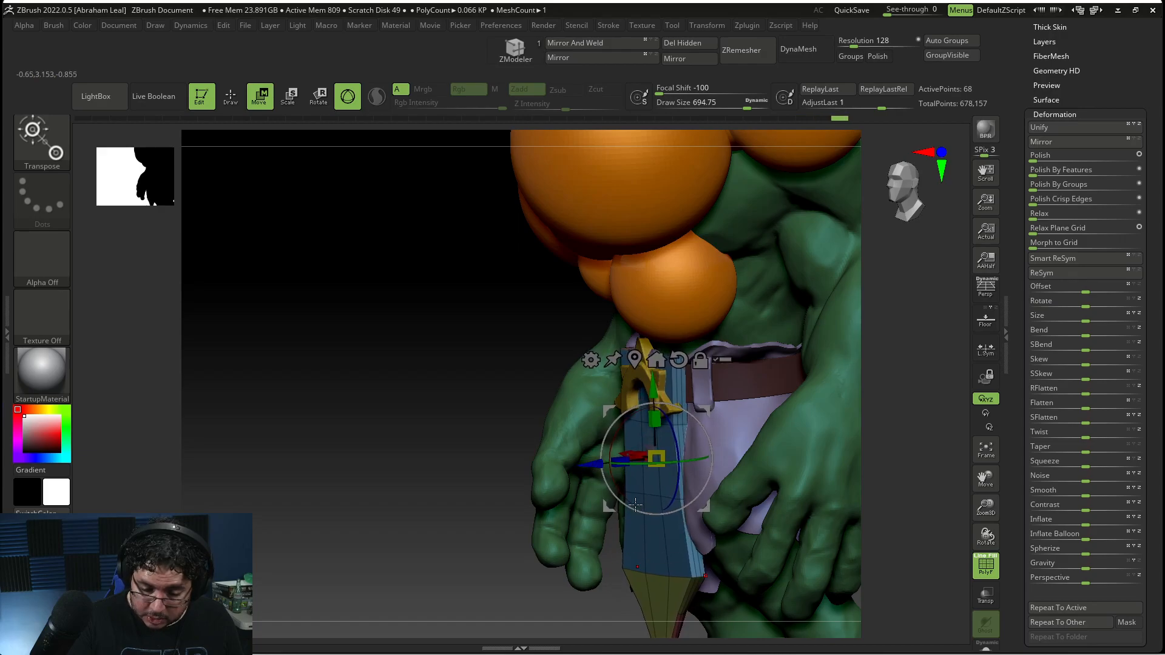
pyautogui.press('q')
pyautogui.click(795, 50)
# Step: Compare the loincloth's front proportions with the concept image
pyautogui.moveTo(898, 437); pyautogui.dragTo(883, 484)
pyautogui.hotkey('alt', 'Tab')
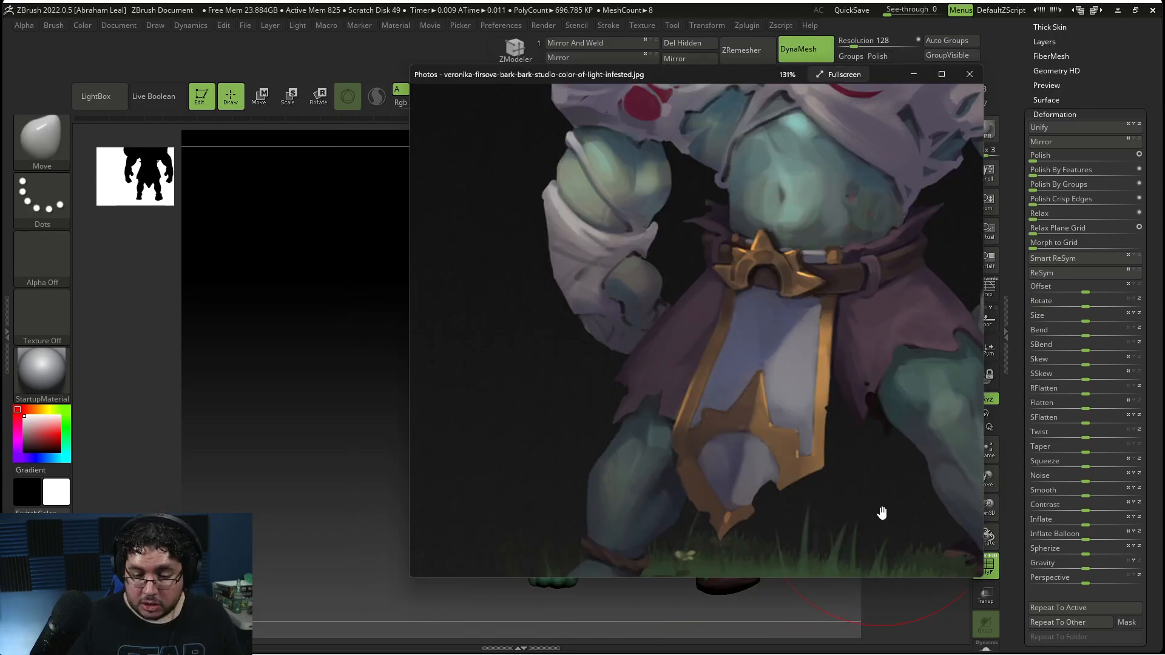
pyautogui.hotkey('alt', 'Tab')
pyautogui.keyDown('alt'); pyautogui.moveTo(884, 471); pyautogui.dragTo(869, 568); pyautogui.keyUp('alt')
pyautogui.keyDown('alt'); pyautogui.moveTo(771, 252); pyautogui.dragTo(780, 364); pyautogui.keyUp('alt')
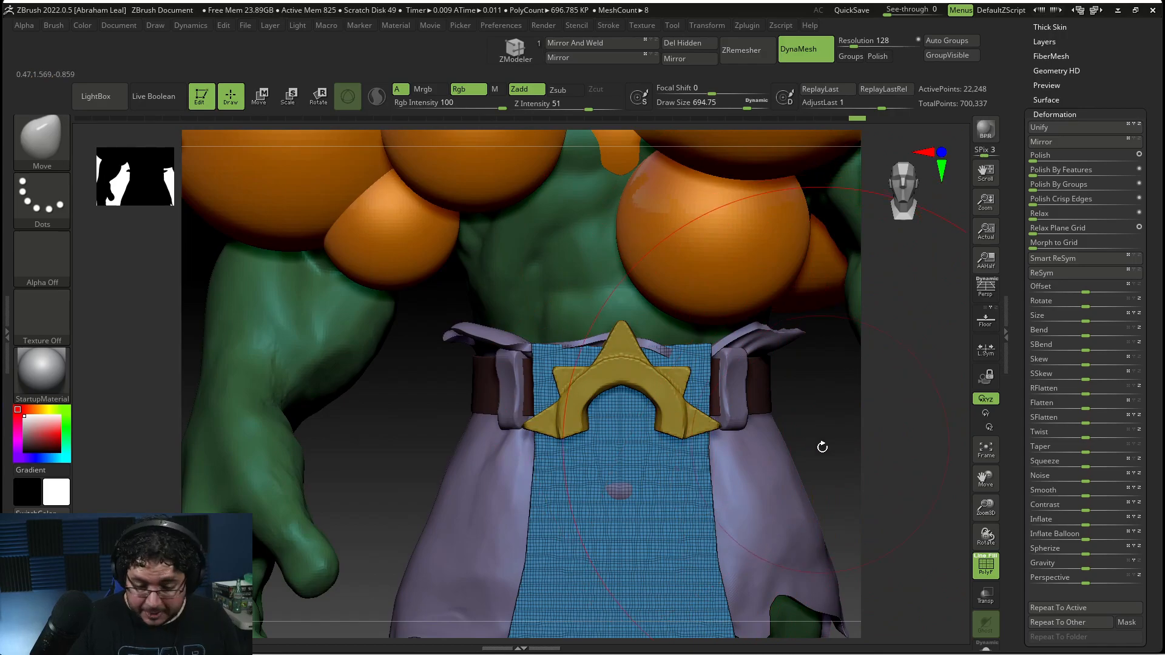
pyautogui.keyDown('alt'); pyautogui.moveTo(822, 445); pyautogui.dragTo(807, 419); pyautogui.keyUp('alt')
pyautogui.moveTo(795, 580)
pyautogui.keyDown('alt'); pyautogui.mouseDown()
pyautogui.moveTo(788, 528)
pyautogui.moveTo(825, 513)
pyautogui.mouseUp(); pyautogui.keyUp('alt')
# Step: Hide the polyframe and set the Move brush's Draw Size to about 468 for shaping the loincloth
pyautogui.press('b')
pyautogui.press('m')
pyautogui.press('v')
pyautogui.press('space')
pyautogui.moveTo(728, 408); pyautogui.dragTo(681, 425)
pyautogui.press('space')
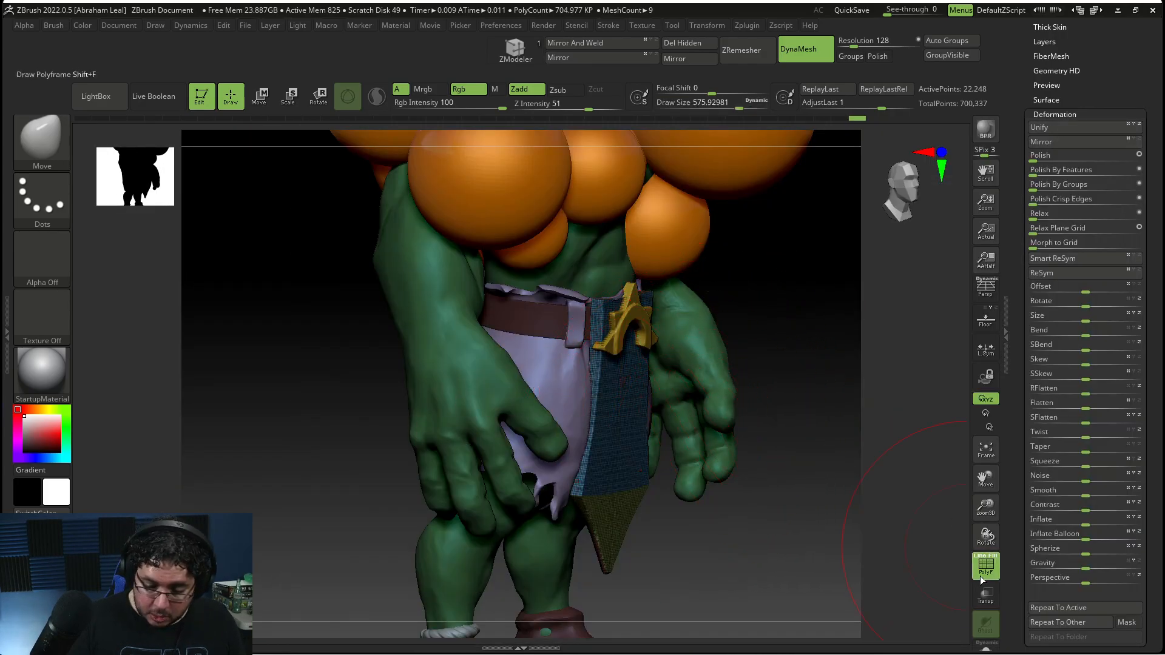
pyautogui.click(984, 573)
pyautogui.press('space')
pyautogui.moveTo(651, 383); pyautogui.dragTo(642, 383)
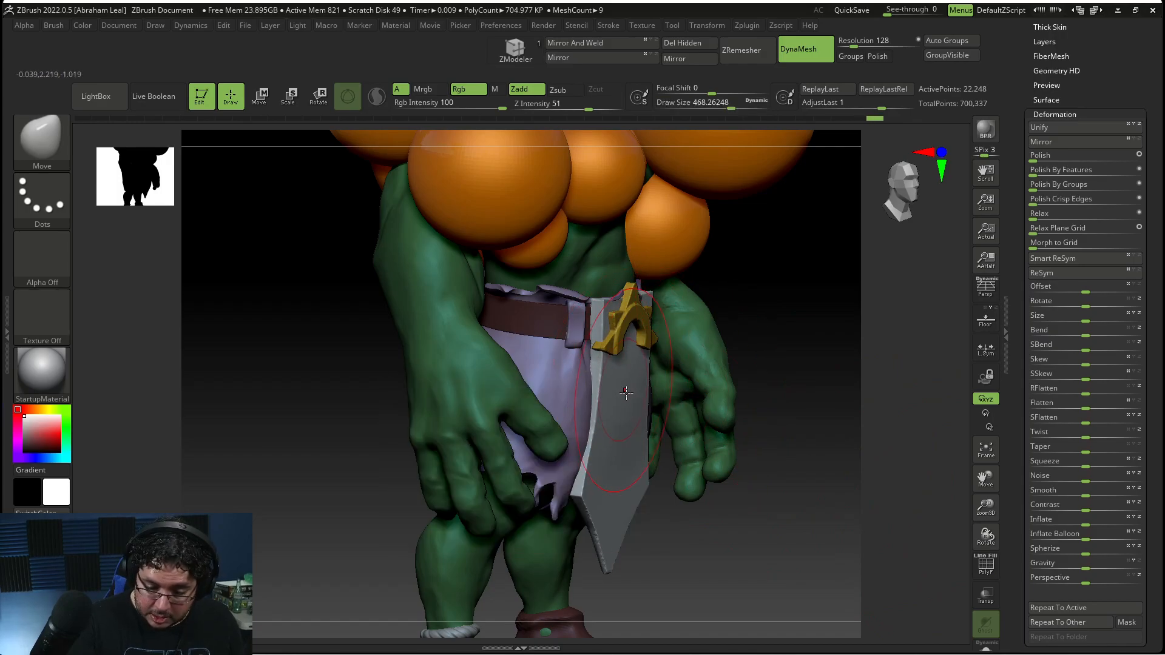
# Step: Viewing from the side, bend the loincloth into a gentle hanging curve with a Draw Size of about 525
pyautogui.moveTo(796, 364); pyautogui.dragTo(707, 382)
pyautogui.moveTo(837, 575); pyautogui.dragTo(749, 560)
pyautogui.moveTo(496, 558); pyautogui.dragTo(425, 553)
pyautogui.press('space')
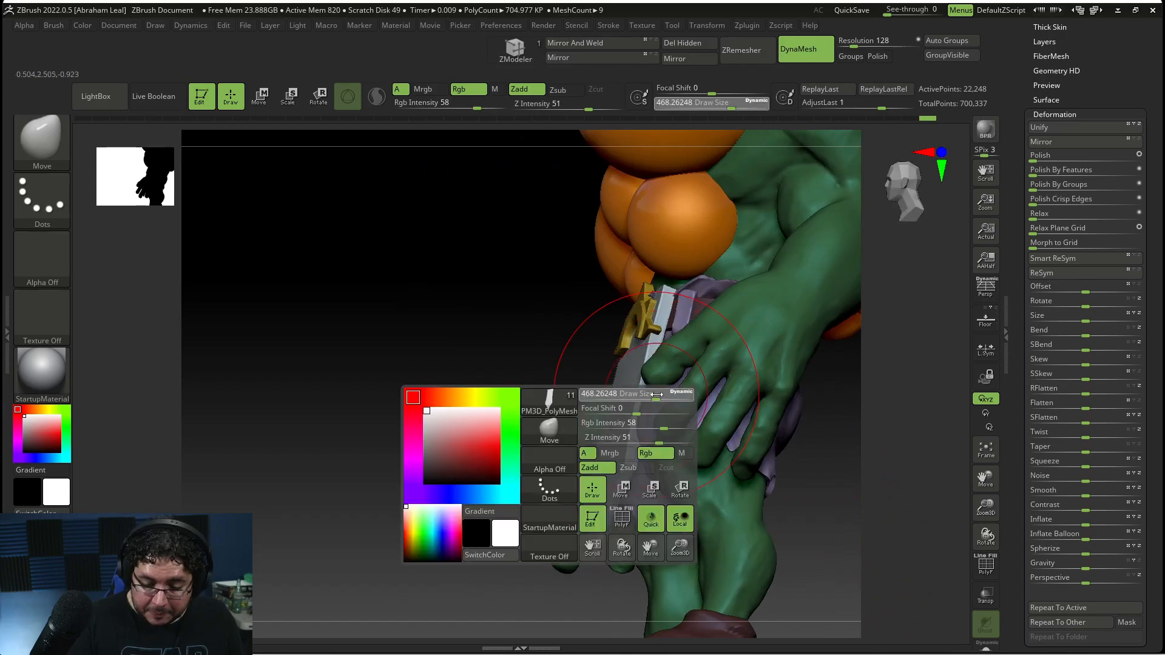
pyautogui.moveTo(636, 396); pyautogui.dragTo(638, 396)
pyautogui.moveTo(634, 437); pyautogui.dragTo(629, 439)
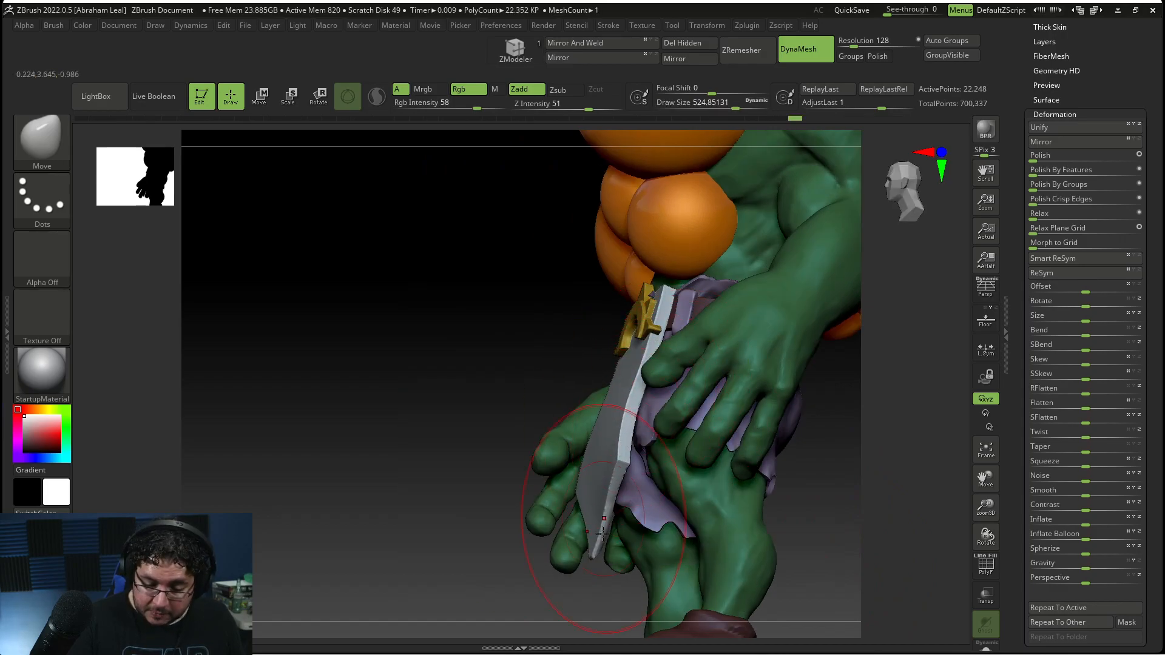
# Step: Examine the loincloth and star buckle from the front and sides against the concept image
pyautogui.moveTo(485, 607); pyautogui.dragTo(763, 635)
pyautogui.hotkey('alt', 'Tab')
pyautogui.hotkey('alt', 'Tab')
pyautogui.hotkey('alt', 'Tab')
pyautogui.hotkey('alt', 'Tab')
pyautogui.keyDown('alt'); pyautogui.moveTo(718, 424); pyautogui.dragTo(789, 348); pyautogui.keyUp('alt')
pyautogui.hotkey('alt', 'Tab')
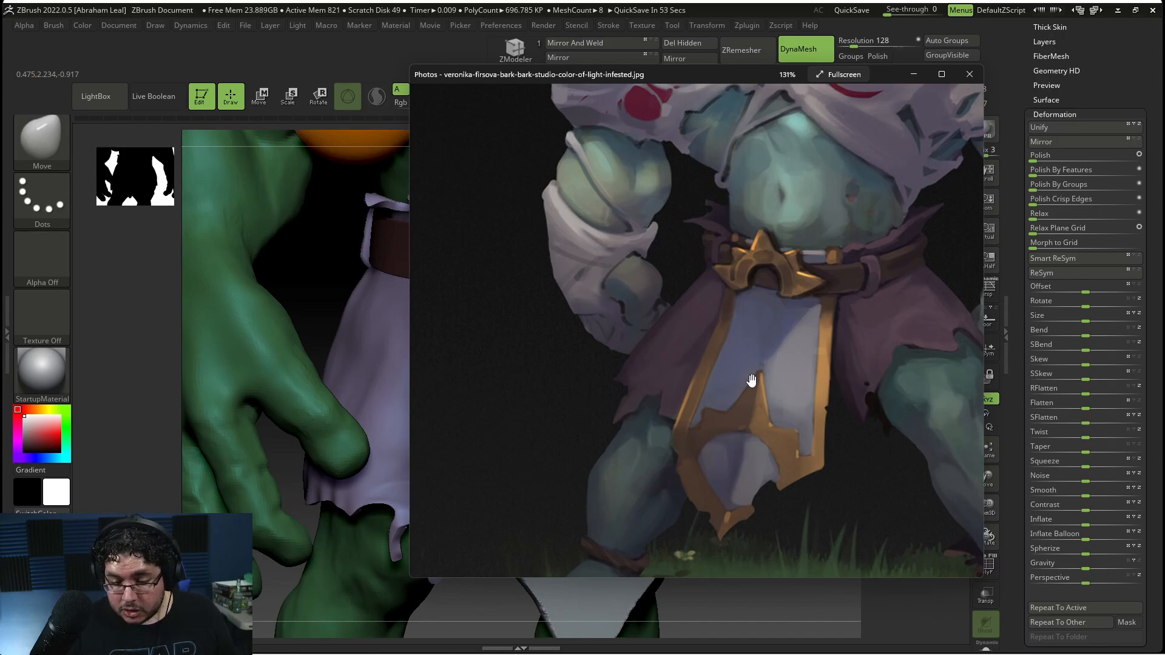
pyautogui.hotkey('alt', 'Tab')
pyautogui.moveTo(726, 546); pyautogui.dragTo(713, 515)
pyautogui.keyDown('alt'); pyautogui.moveTo(717, 247); pyautogui.dragTo(604, 299); pyautogui.keyUp('alt')
pyautogui.hotkey('alt', 'Tab')
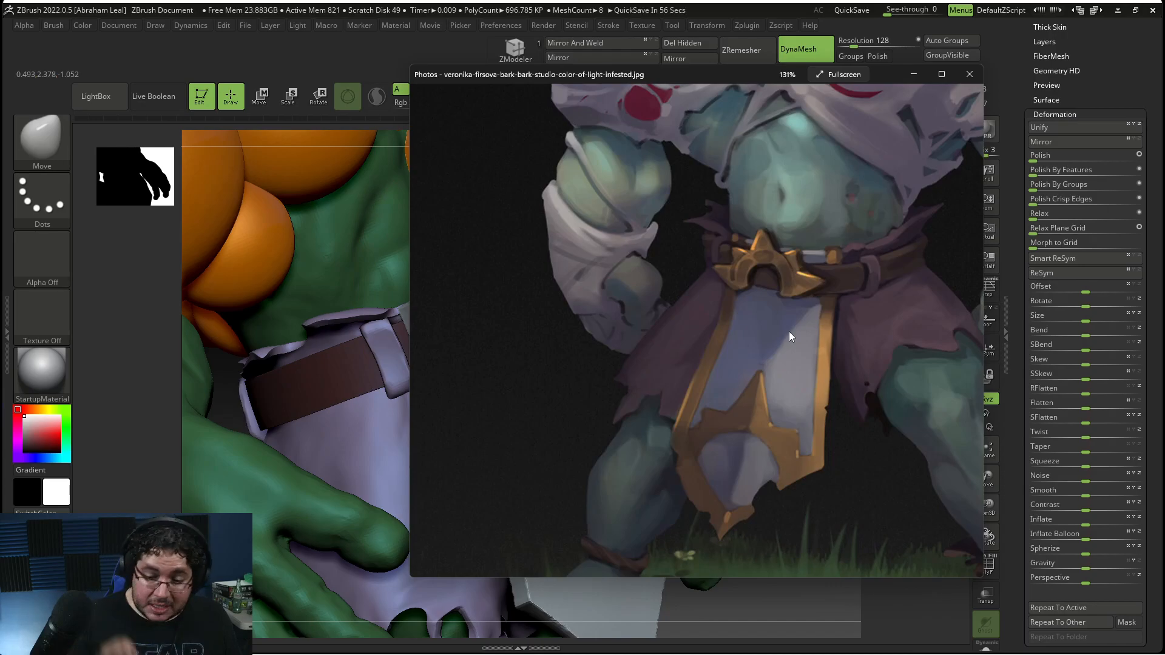
pyautogui.hotkey('alt', 'Tab')
pyautogui.moveTo(789, 331); pyautogui.dragTo(770, 343)
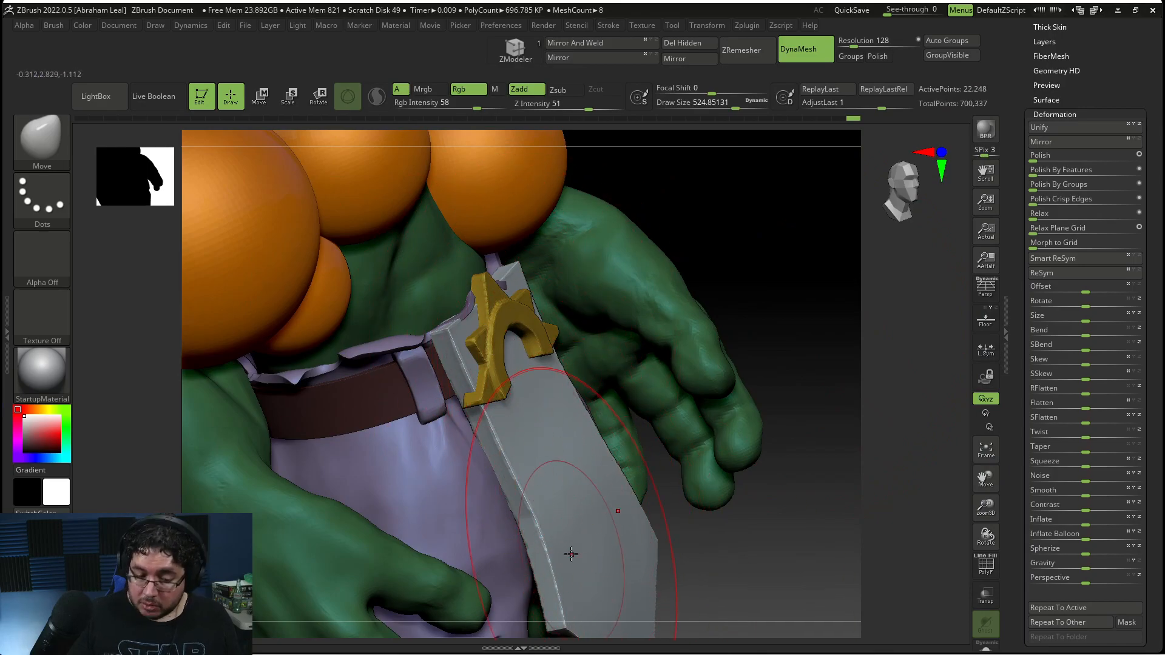
pyautogui.moveTo(785, 427)
pyautogui.mouseDown()
pyautogui.moveTo(828, 301)
pyautogui.moveTo(835, 364)
pyautogui.mouseUp()
# Step: Select the Extract1 subtool at the waist and set the Move brush's Draw Size to about 262
pyautogui.press('space')
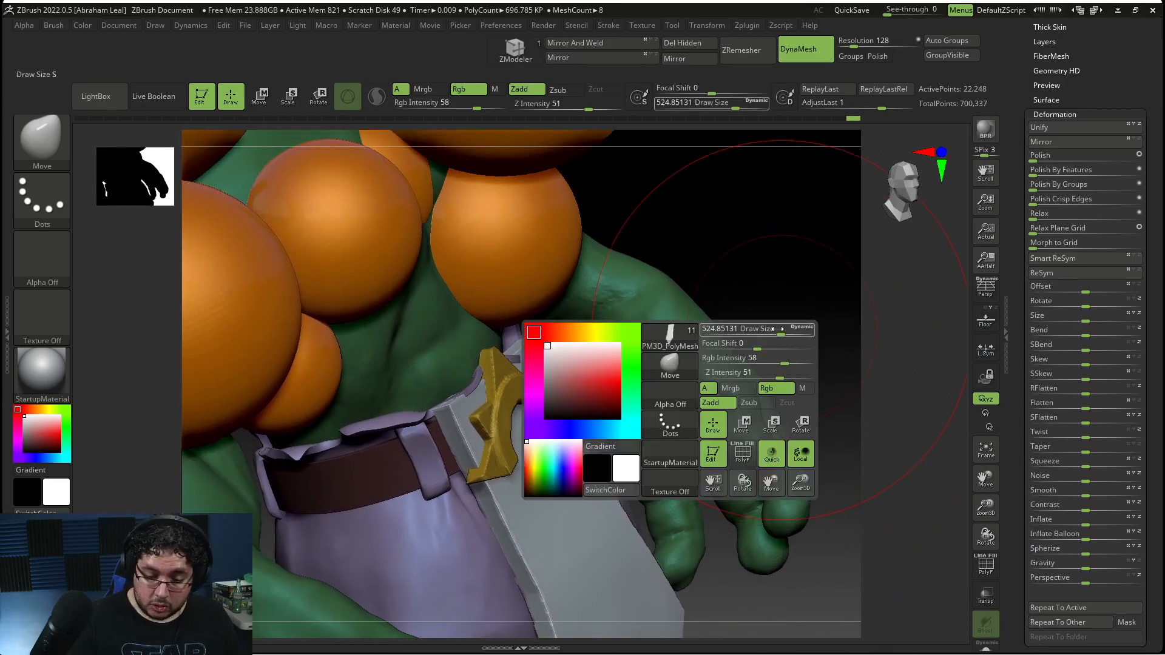
pyautogui.moveTo(780, 332); pyautogui.dragTo(764, 332)
pyautogui.keyDown('alt'); pyautogui.click(468, 492); pyautogui.keyUp('alt')
pyautogui.keyDown('alt'); pyautogui.moveTo(686, 236); pyautogui.dragTo(756, 304); pyautogui.keyUp('alt')
pyautogui.press('b')
pyautogui.press('m')
pyautogui.press('v')
# Step: Examine how the waistband, loincloth top and buckle meet, comparing them with the concept image
pyautogui.moveTo(733, 198); pyautogui.dragTo(748, 162)
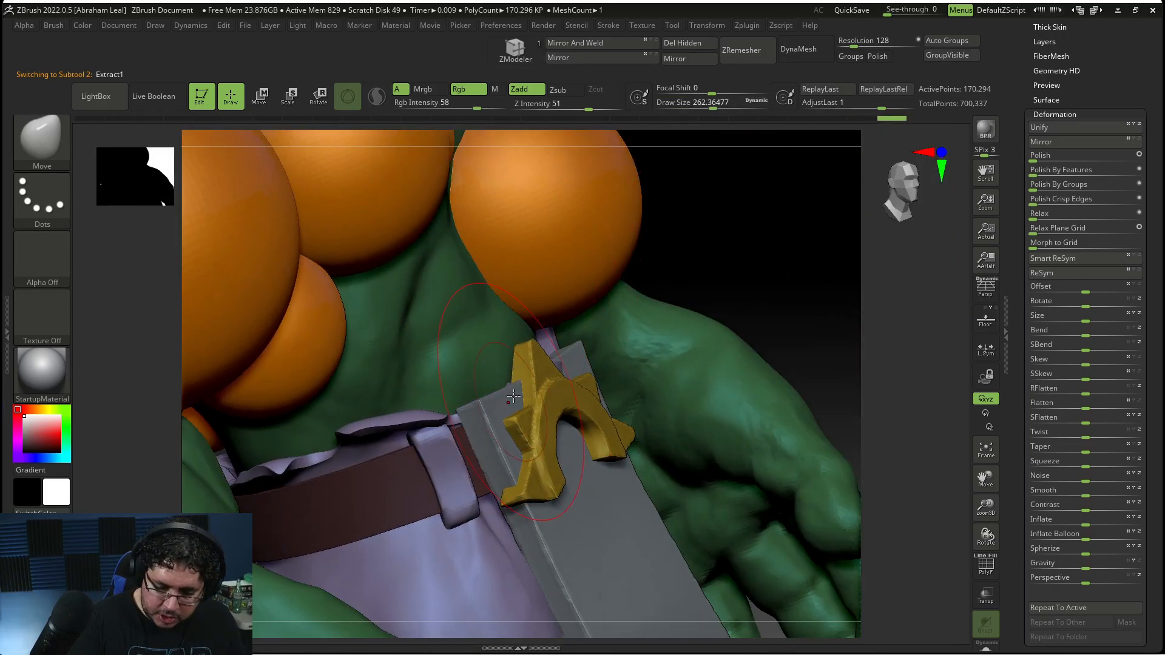
pyautogui.moveTo(683, 253); pyautogui.dragTo(750, 257)
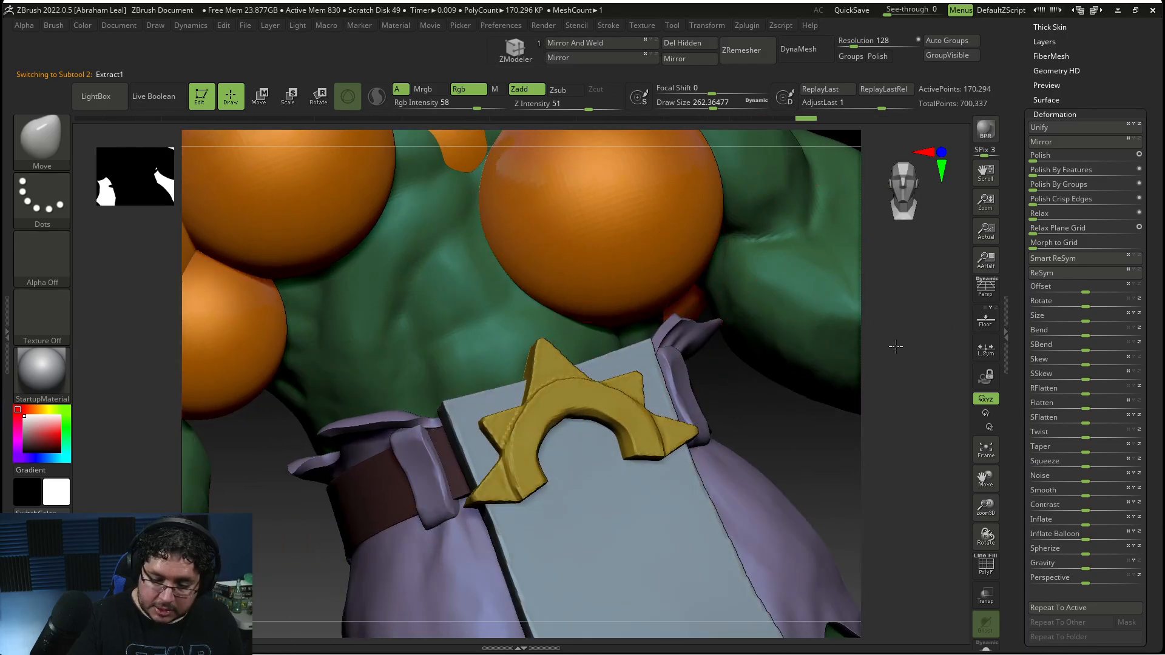
pyautogui.moveTo(894, 346); pyautogui.dragTo(540, 398)
pyautogui.hotkey('alt', 'Tab')
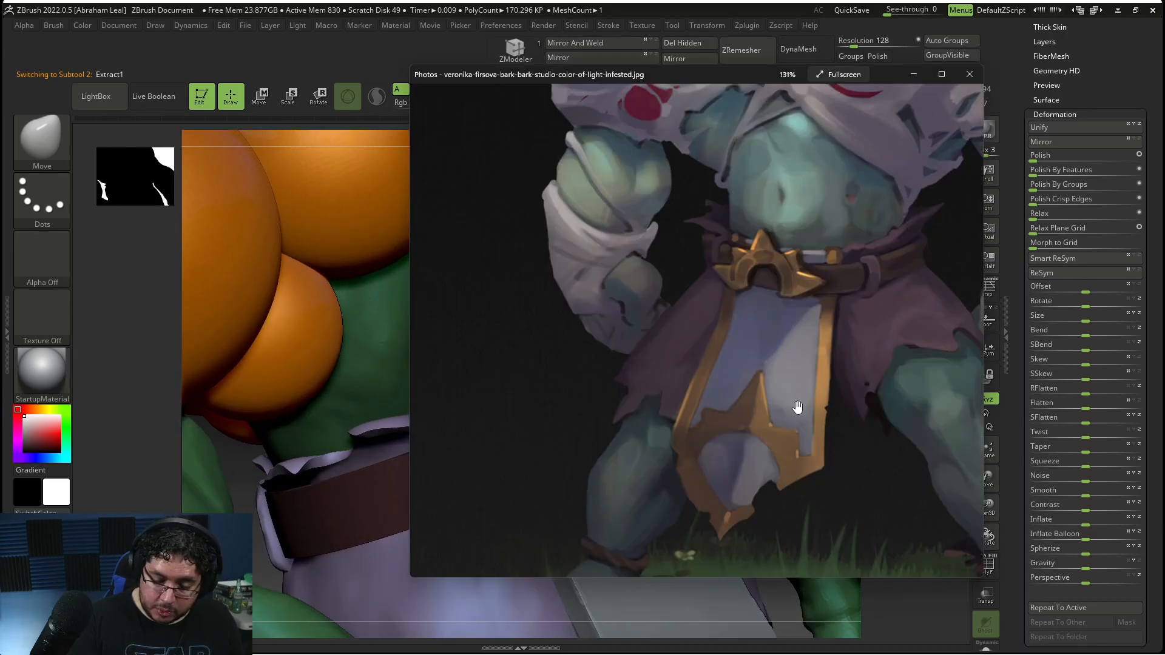
pyautogui.hotkey('alt', 'Tab')
pyautogui.moveTo(797, 406); pyautogui.dragTo(840, 341)
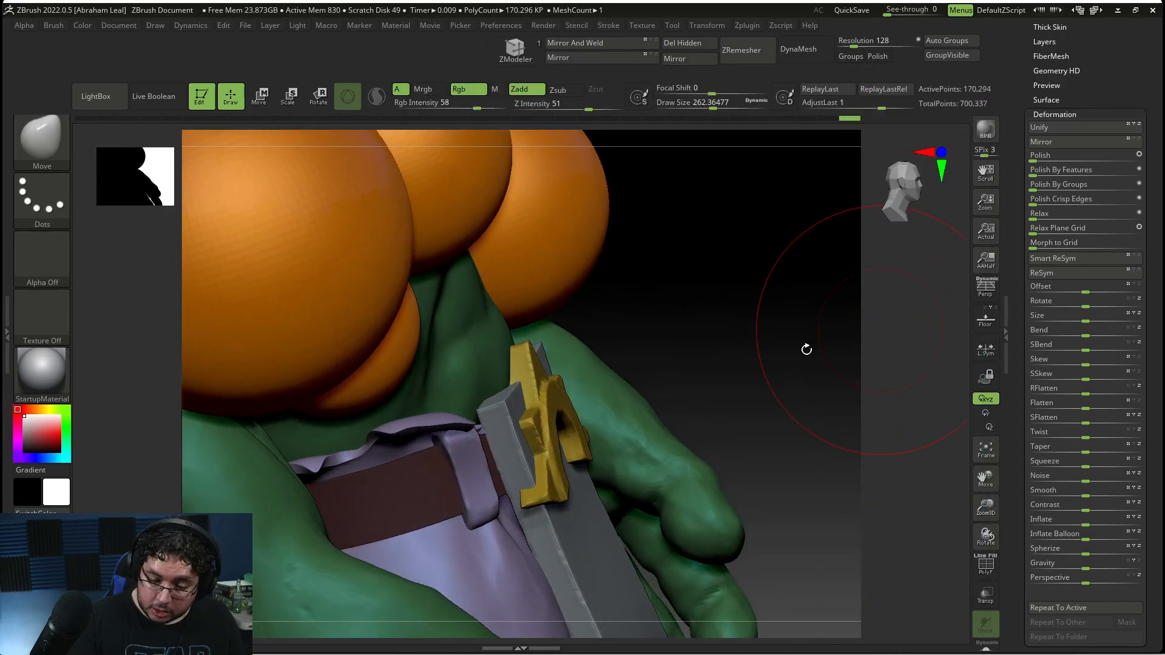
# Step: Select the loincloth subtool and refine its top edge beside the buckle with TrimDynamic and ClayBuildup at a Draw Size of about 104
pyautogui.keyDown('alt'); pyautogui.click(508, 413); pyautogui.keyUp('alt')
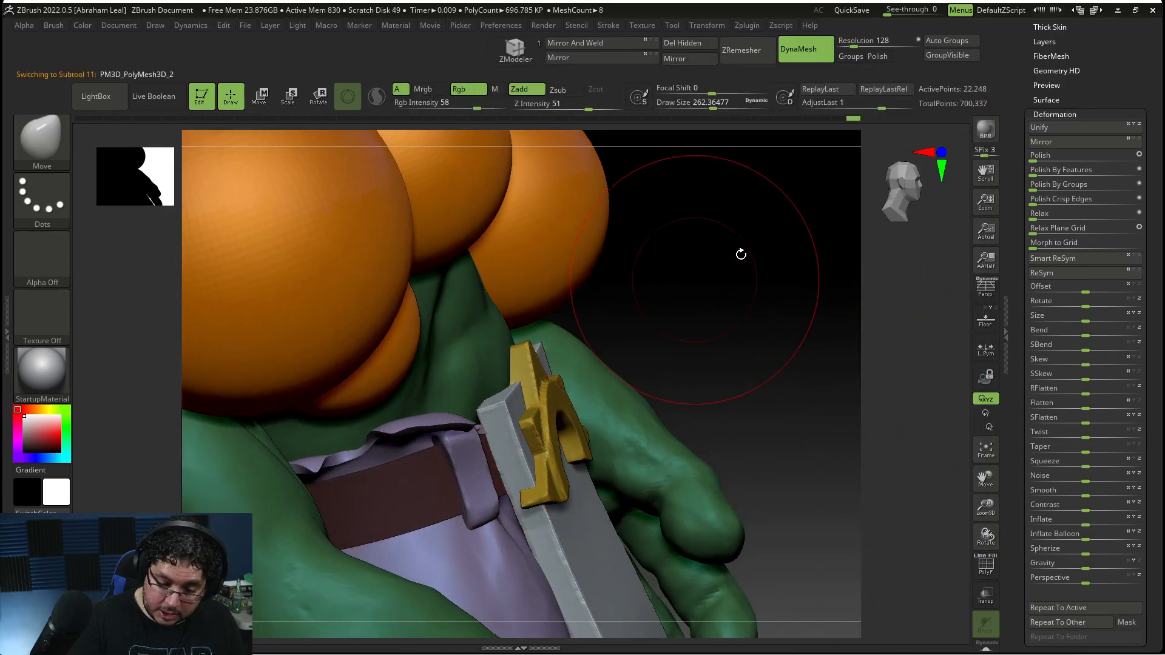
pyautogui.moveTo(730, 260); pyautogui.dragTo(616, 288)
pyautogui.press('b')
pyautogui.press('t')
pyautogui.press('d')
pyautogui.press('space')
pyautogui.click(514, 361)
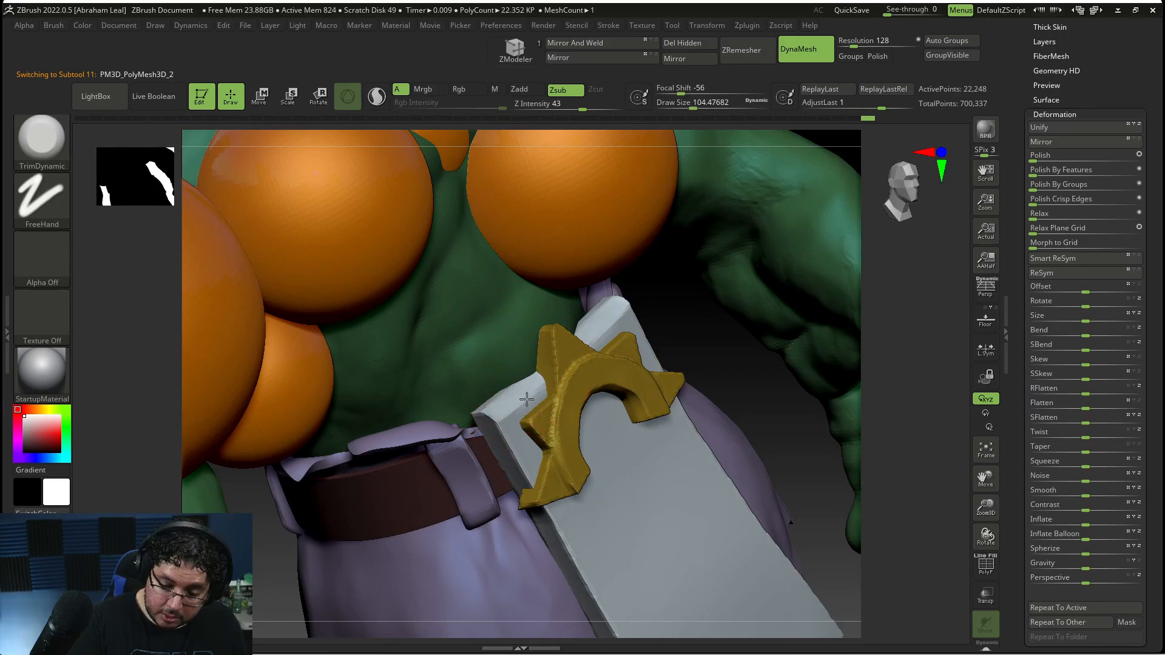
pyautogui.press('b')
pyautogui.press('c')
pyautogui.press('b')
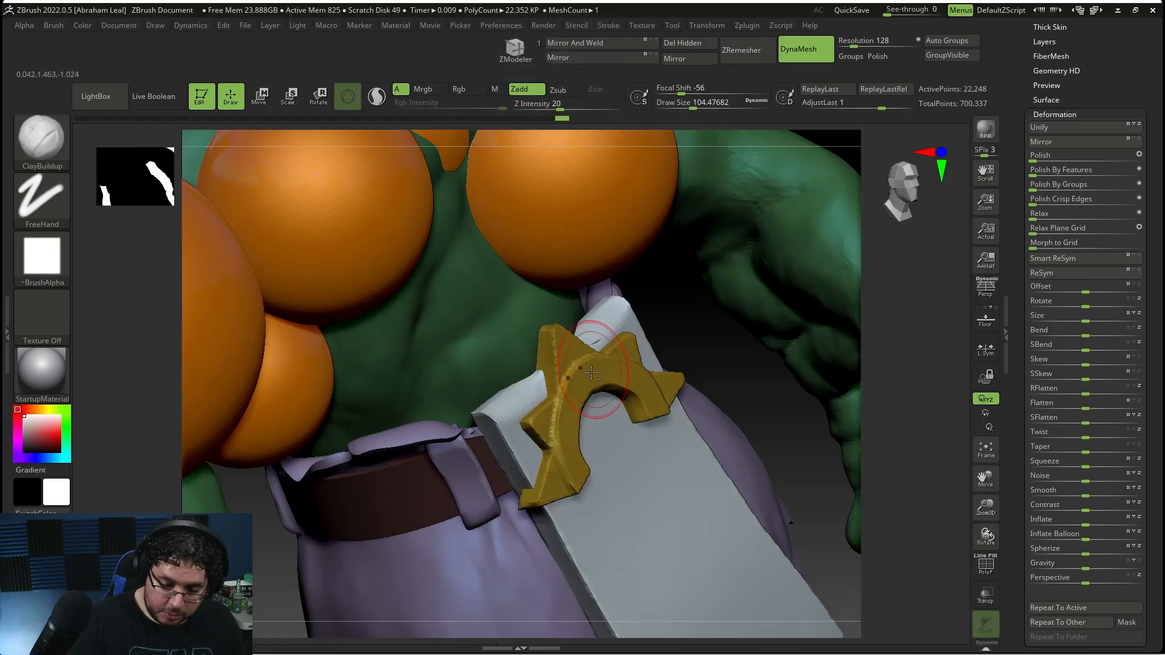
# Step: Select the star buckle and move it about 0.06 outward, away from the loincloth's front surface
pyautogui.keyDown('alt'); pyautogui.click(592, 371); pyautogui.keyUp('alt')
pyautogui.moveTo(819, 344); pyautogui.dragTo(868, 334)
pyautogui.press('w')
pyautogui.moveTo(675, 419); pyautogui.dragTo(685, 416)
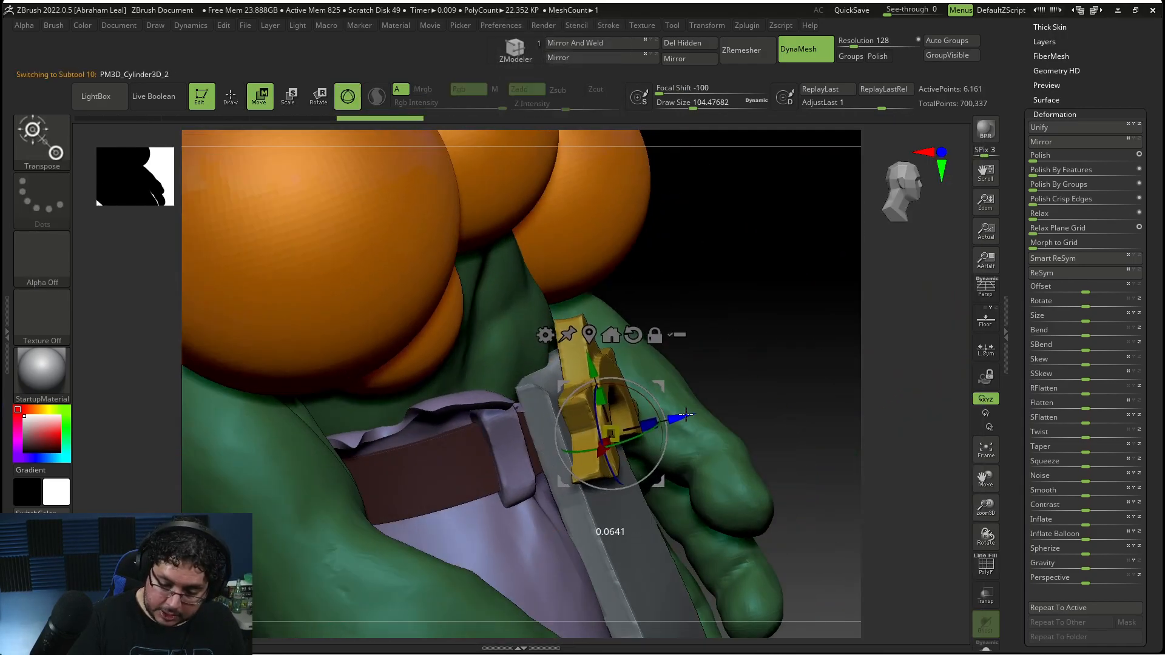
pyautogui.press('q')
pyautogui.moveTo(789, 315)
pyautogui.mouseDown()
pyautogui.moveTo(765, 348)
pyautogui.moveTo(651, 413)
pyautogui.mouseUp()
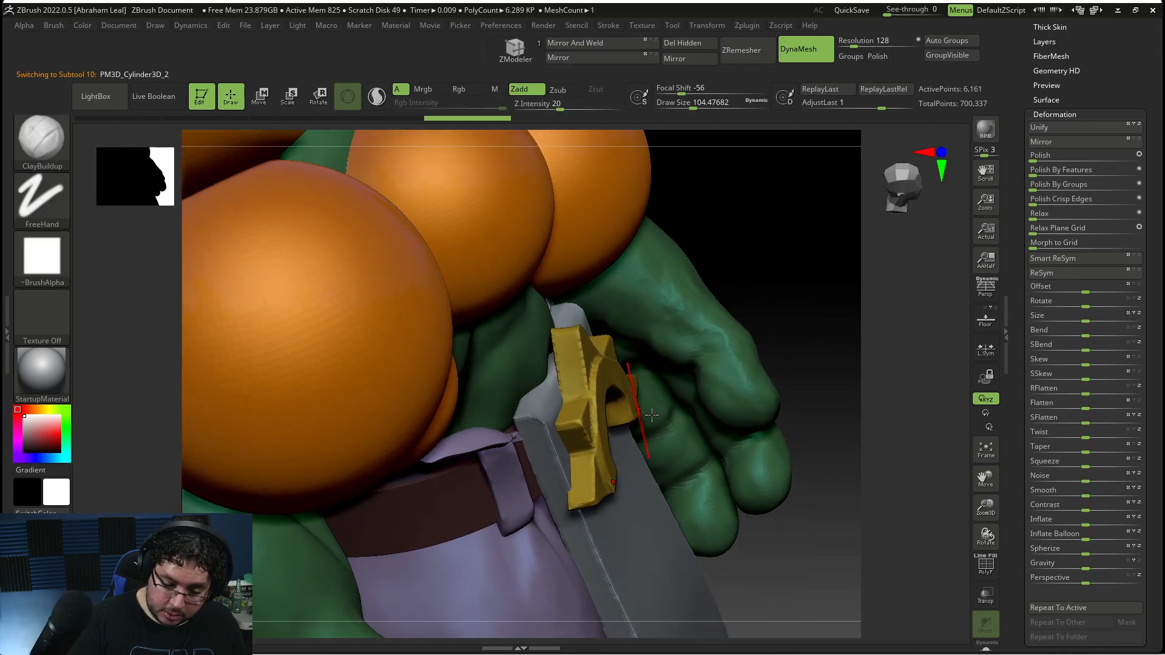
# Step: Reshape the loincloth's top corner where it meets the waistband, using the Move brush at a Draw Size of about 108
pyautogui.press('b')
pyautogui.press('m')
pyautogui.press('v')
pyautogui.keyDown('alt'); pyautogui.click(513, 419); pyautogui.keyUp('alt')
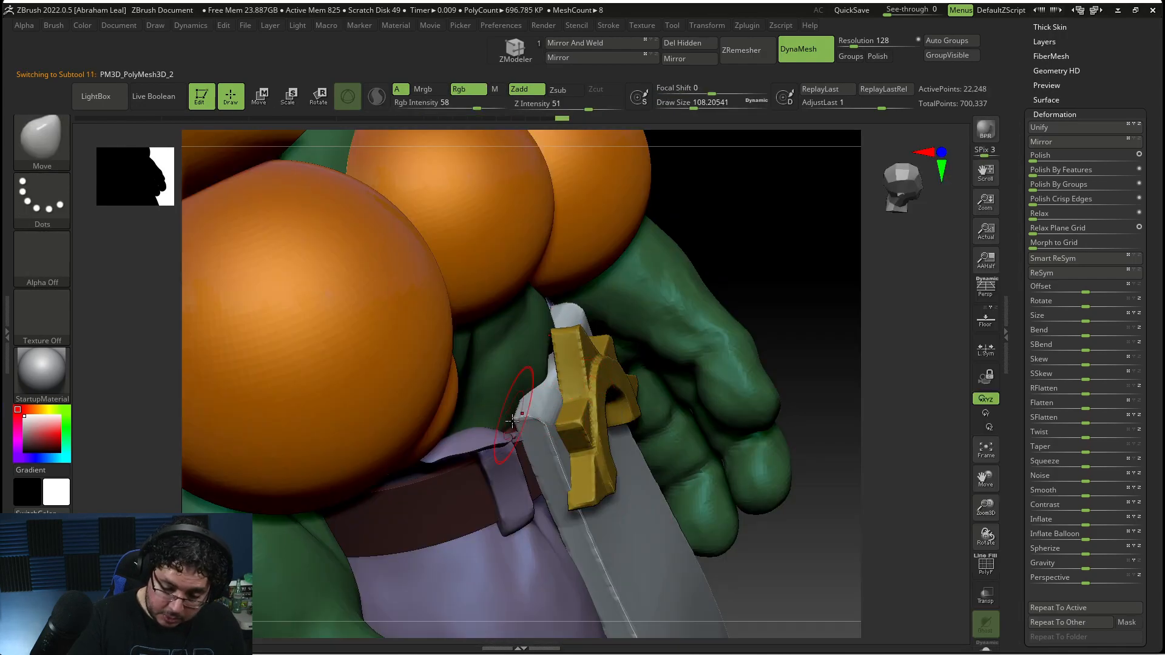
pyautogui.moveTo(503, 428); pyautogui.dragTo(702, 341, button='right')
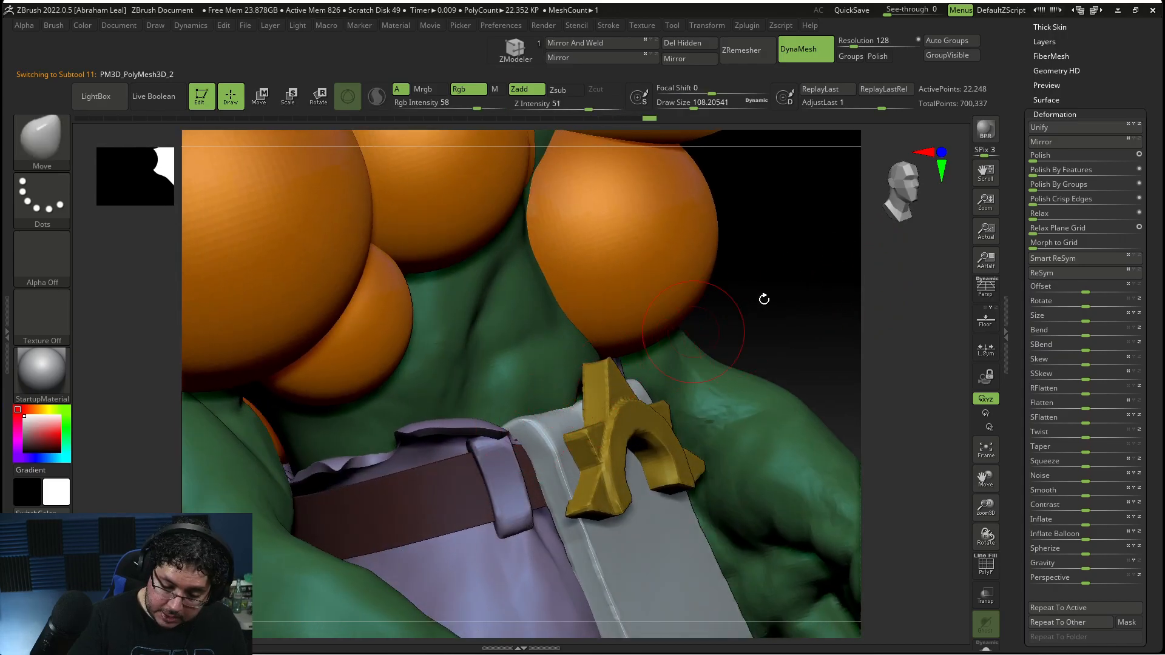
pyautogui.moveTo(741, 308); pyautogui.dragTo(718, 356, button='right')
pyautogui.moveTo(490, 410); pyautogui.dragTo(751, 360, button='right')
# Step: Compare the front of the loincloth with the concept image, studying its gold border and star ornament
pyautogui.hotkey('alt', 'Tab')
pyautogui.hotkey('alt', 'Tab')
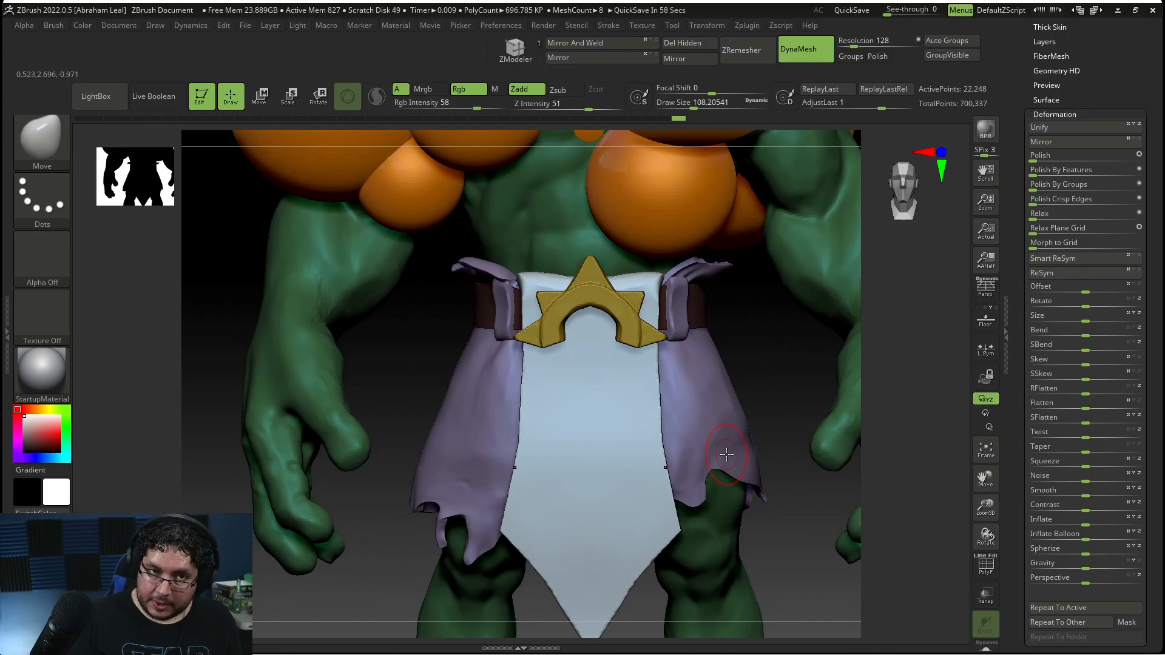
pyautogui.hotkey('alt', 'Tab')
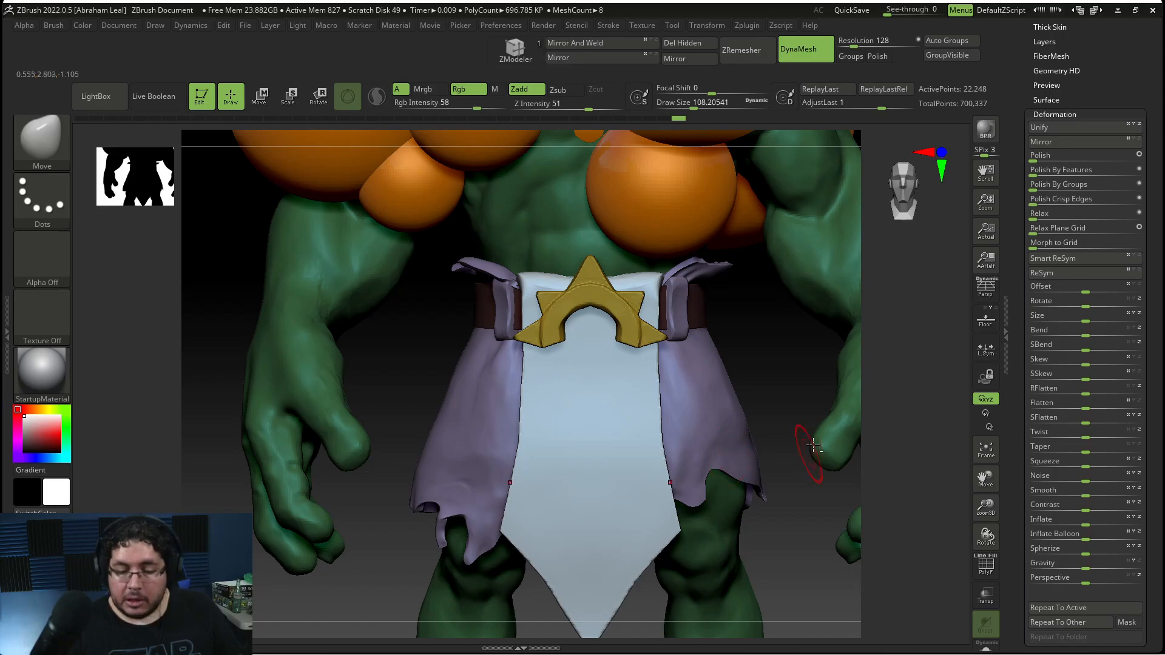
pyautogui.hotkey('alt', 'Tab')
pyautogui.hotkey('alt', 'Tab')
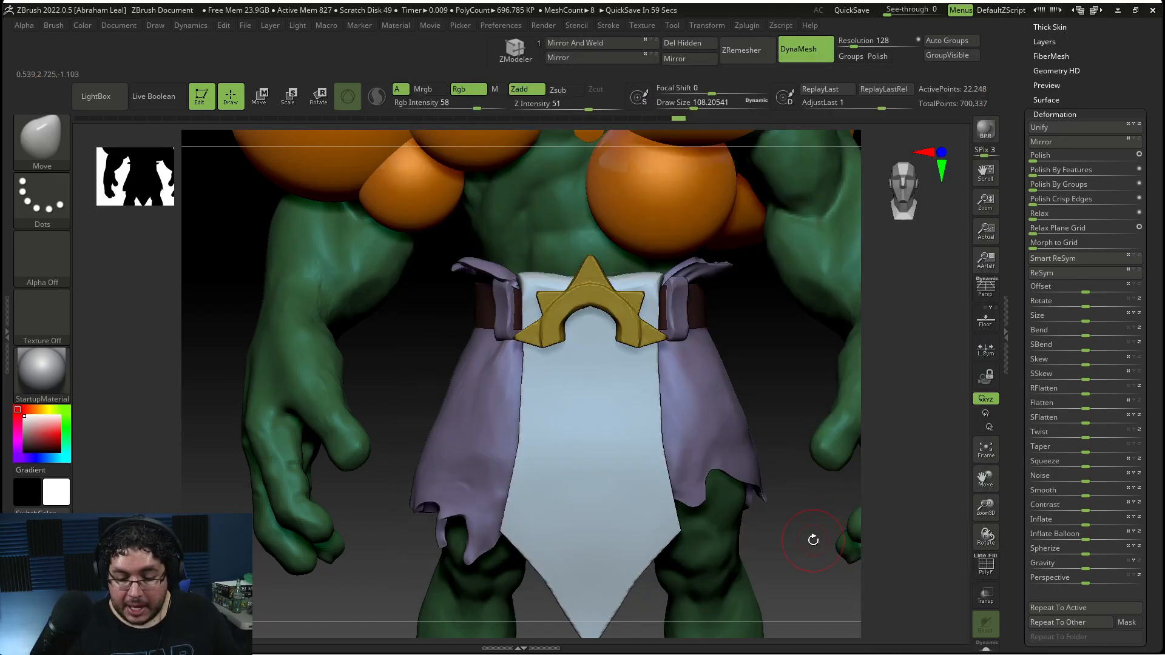
pyautogui.hotkey('alt', 'Tab')
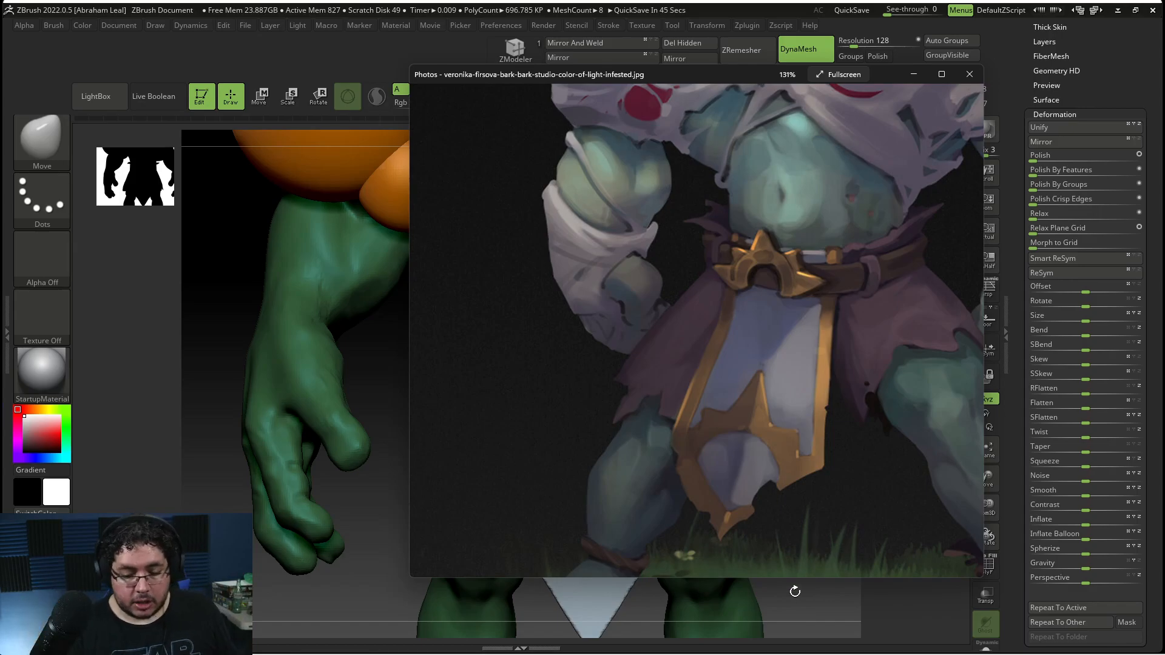
pyautogui.click(794, 587)
pyautogui.hotkey('alt', 'Tab')
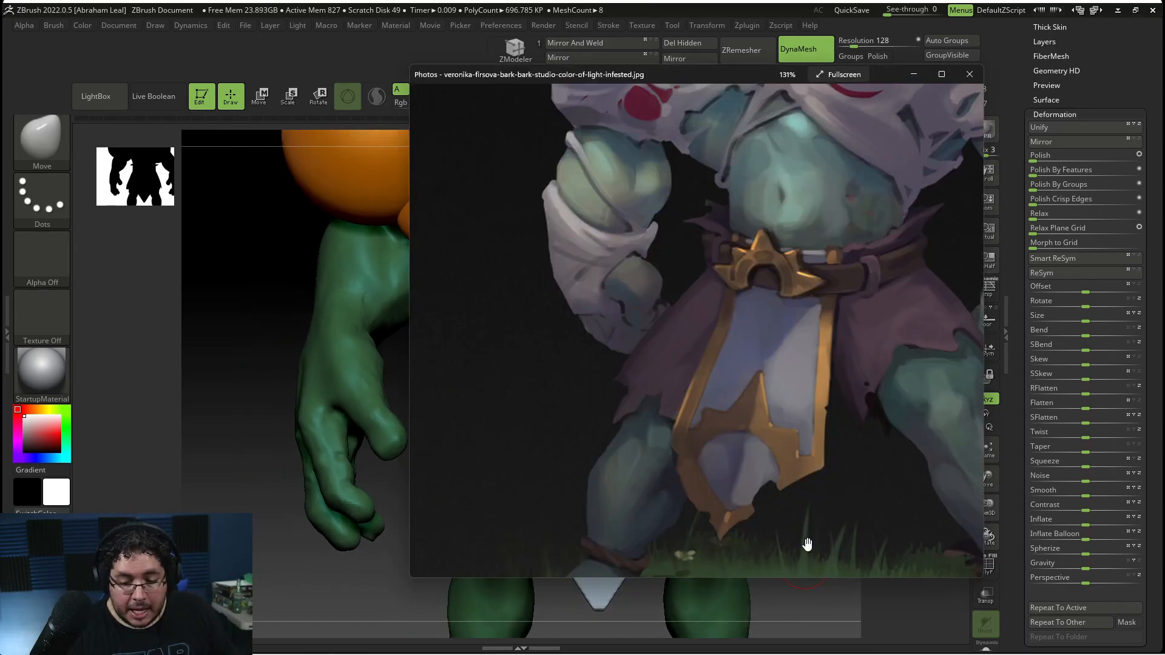
pyautogui.hotkey('alt', 'Tab')
# Step: Mask a border strip down both side edges of the loincloth at a Draw Size of about 51, following the concept image
pyautogui.keyDown('alt'); pyautogui.moveTo(776, 544); pyautogui.dragTo(772, 549); pyautogui.keyUp('alt')
pyautogui.press('space')
pyautogui.press('space')
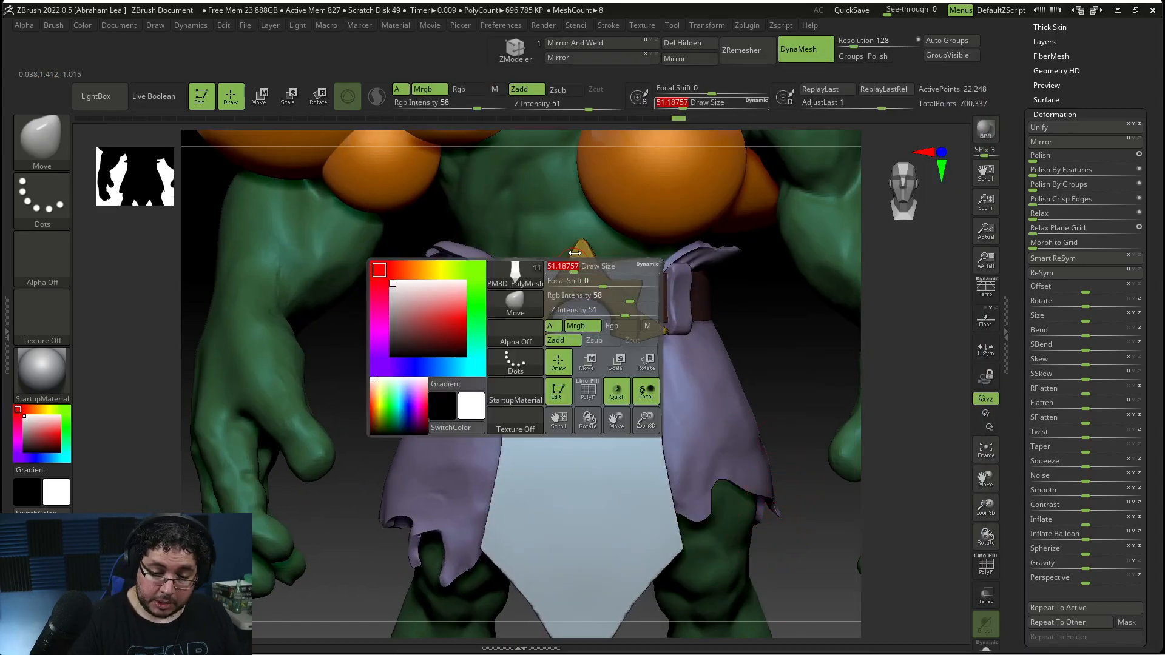
pyautogui.press('ctrl')
pyautogui.moveTo(514, 267)
pyautogui.keyDown('ctrl'); pyautogui.mouseDown()
pyautogui.moveTo(517, 346)
pyautogui.moveTo(502, 383)
pyautogui.moveTo(519, 341)
pyautogui.moveTo(516, 413)
pyautogui.moveTo(493, 559)
pyautogui.moveTo(533, 339)
pyautogui.moveTo(555, 356)
pyautogui.mouseUp(); pyautogui.keyUp('ctrl')
pyautogui.hotkey('alt', 'Tab')
pyautogui.hotkey('alt', 'Tab')
# Step: Clean up the inner edges of the masked side borders and fill them toward the lower corners at a Draw Size of about 37
pyautogui.press('space')
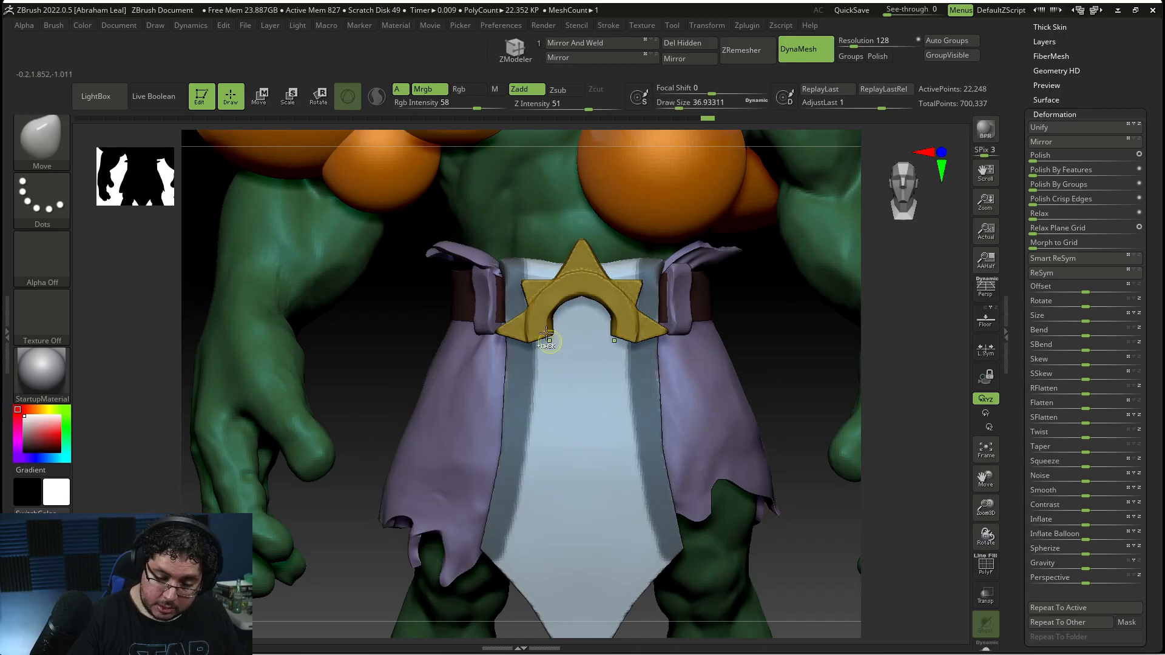
pyautogui.keyDown('ctrl'); pyautogui.keyDown('alt'); pyautogui.moveTo(537, 275); pyautogui.dragTo(528, 486); pyautogui.keyUp('alt'); pyautogui.keyUp('ctrl')
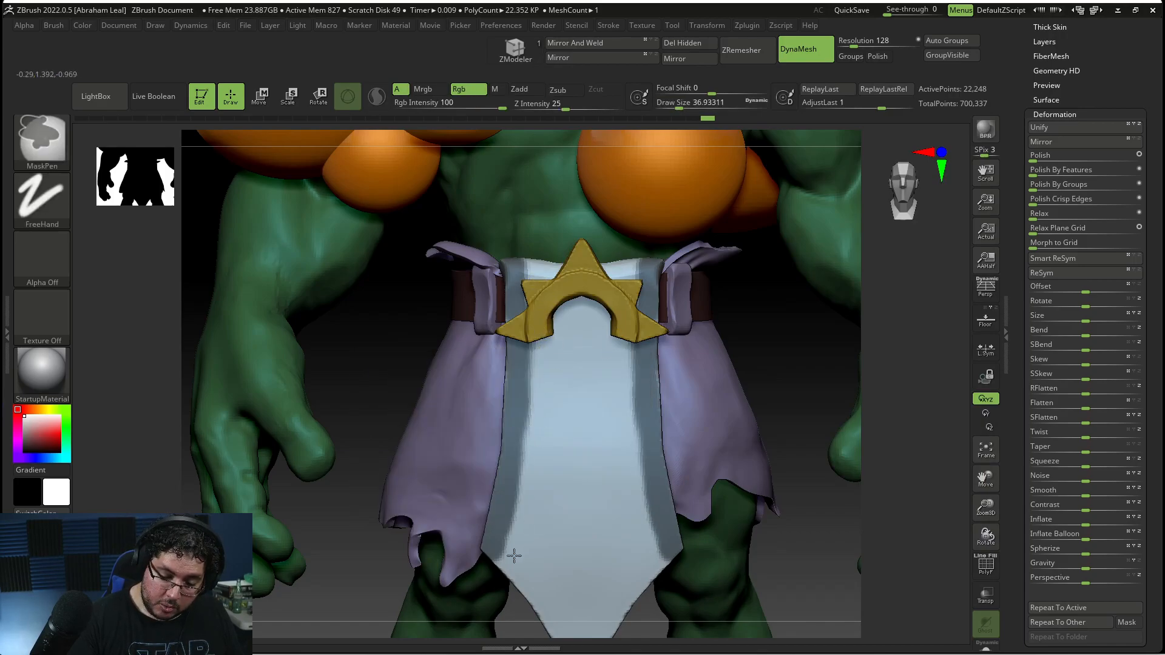
pyautogui.keyDown('ctrl'); pyautogui.keyDown('alt'); pyautogui.moveTo(531, 433); pyautogui.dragTo(540, 276); pyautogui.keyUp('alt'); pyautogui.keyUp('ctrl')
pyautogui.keyDown('ctrl'); pyautogui.moveTo(517, 387); pyautogui.dragTo(515, 437); pyautogui.keyUp('ctrl')
pyautogui.keyDown('ctrl'); pyautogui.moveTo(513, 479); pyautogui.dragTo(501, 550); pyautogui.keyUp('ctrl')
# Step: Extend the masked border along the loincloth's slanted lower edges to its pointed tip, checking against the concept image
pyautogui.hotkey('alt', 'Tab')
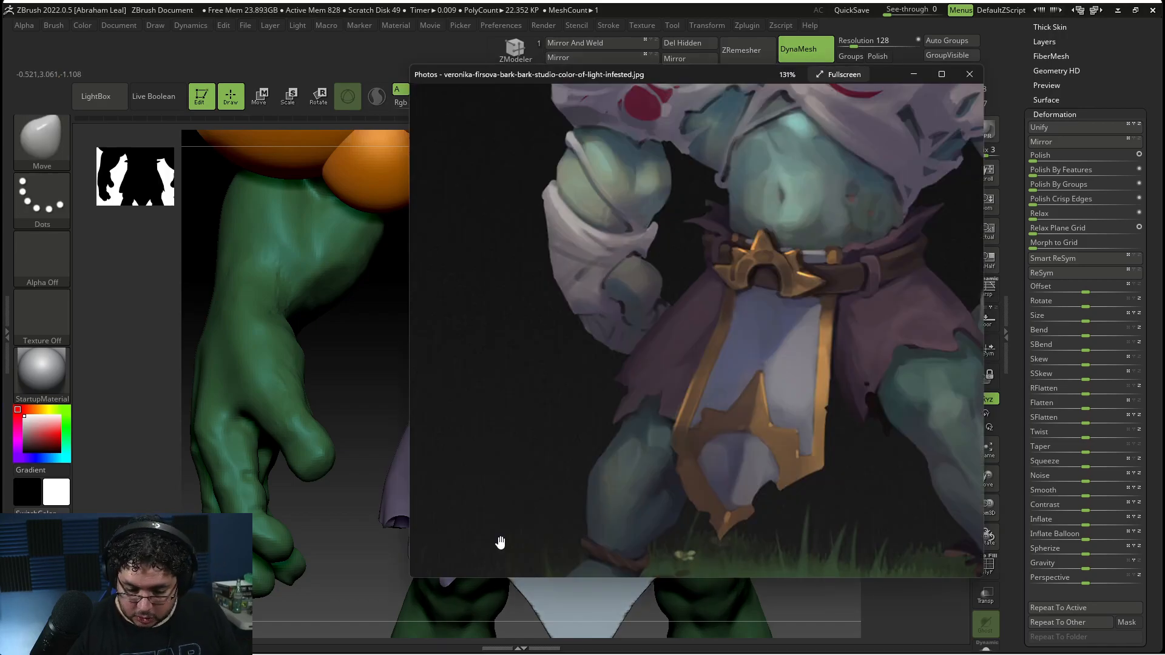
pyautogui.hotkey('alt', 'Tab')
pyautogui.keyDown('alt'); pyautogui.moveTo(812, 552); pyautogui.dragTo(786, 440); pyautogui.keyUp('alt')
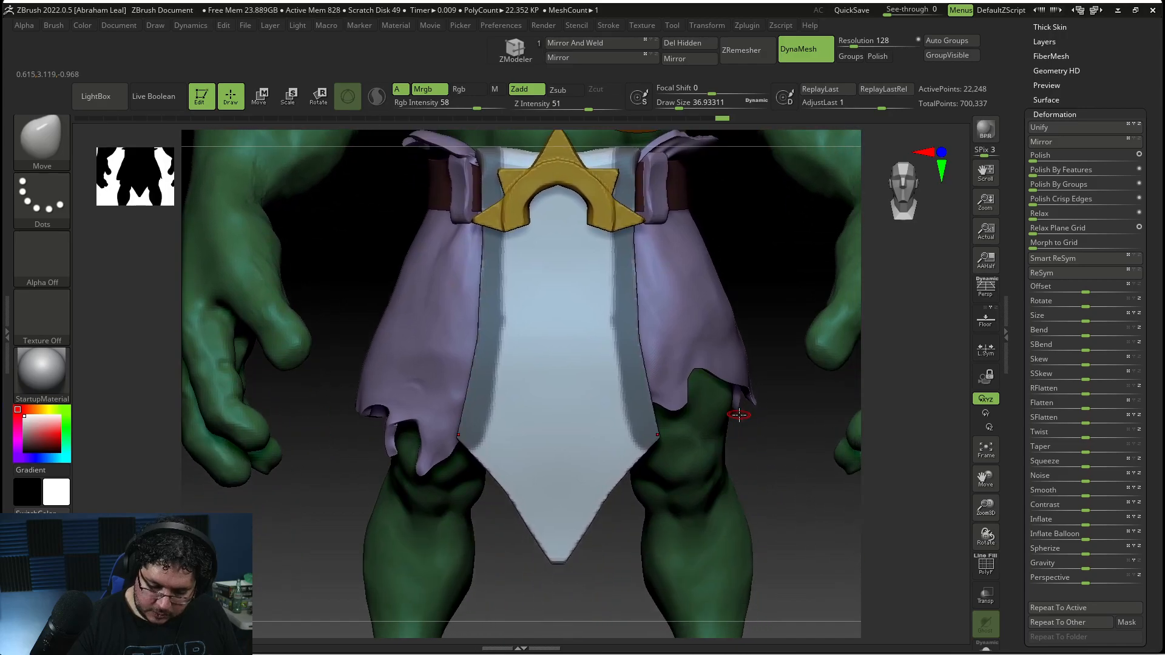
pyautogui.keyDown('ctrl'); pyautogui.moveTo(488, 483); pyautogui.dragTo(494, 424); pyautogui.keyUp('ctrl')
pyautogui.hotkey('alt', 'Tab')
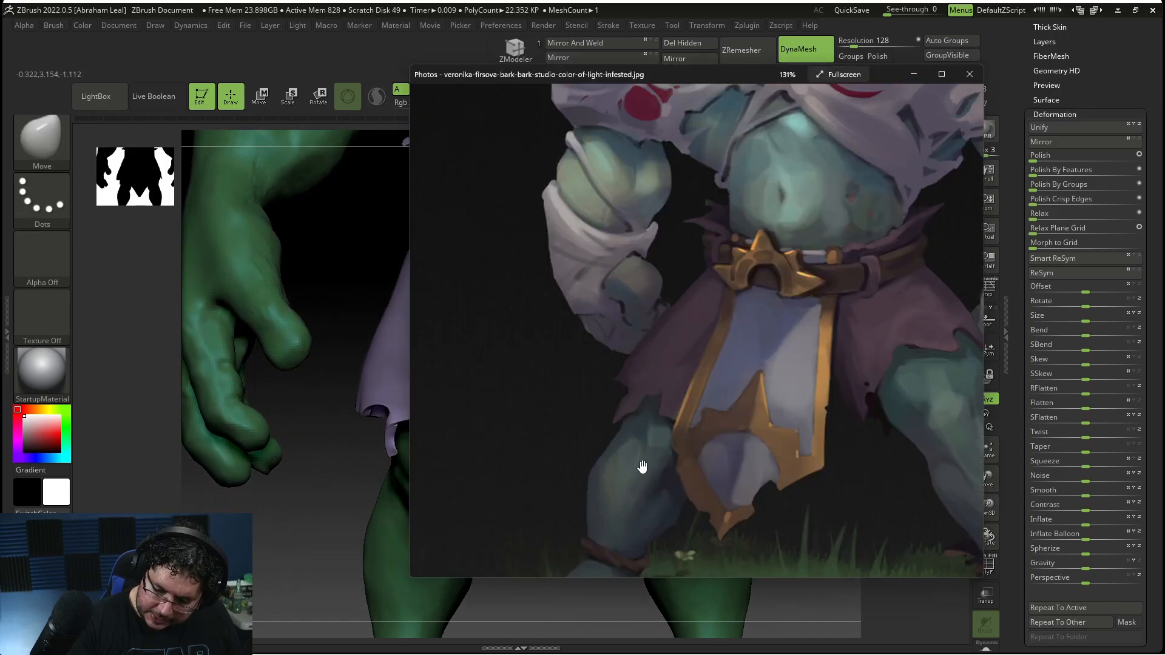
pyautogui.hotkey('alt', 'Tab')
pyautogui.moveTo(506, 485)
pyautogui.keyDown('ctrl'); pyautogui.mouseDown()
pyautogui.moveTo(546, 545)
pyautogui.moveTo(528, 486)
pyautogui.moveTo(557, 522)
pyautogui.mouseUp(); pyautogui.keyUp('ctrl')
pyautogui.hotkey('alt', 'Tab')
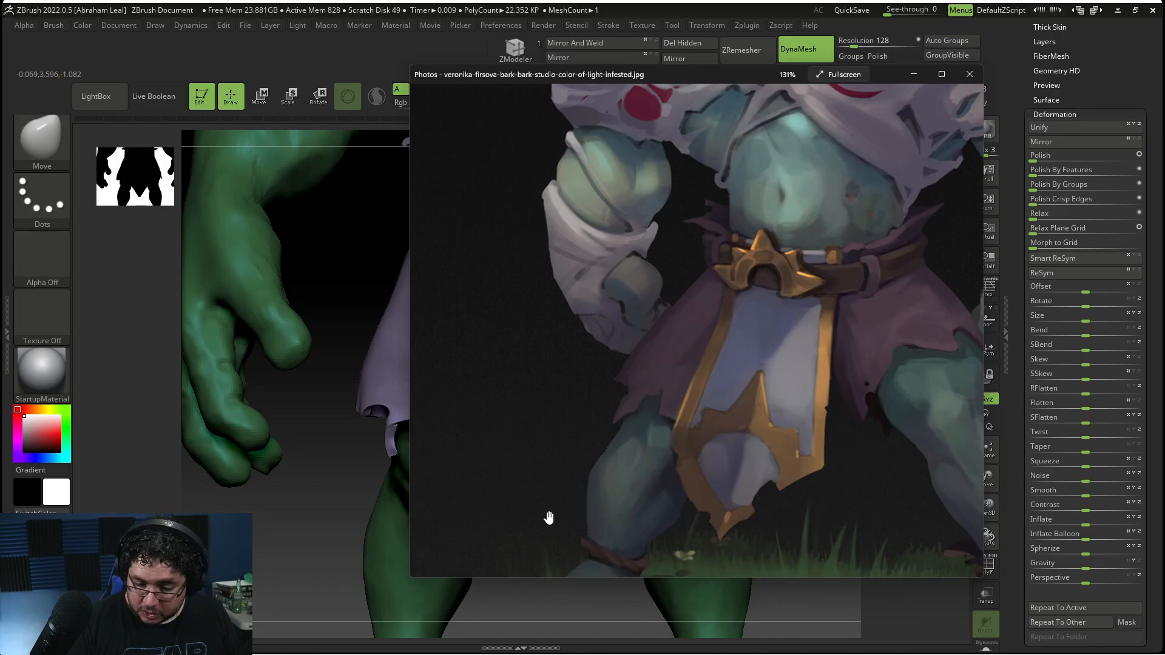
pyautogui.hotkey('alt', 'Tab')
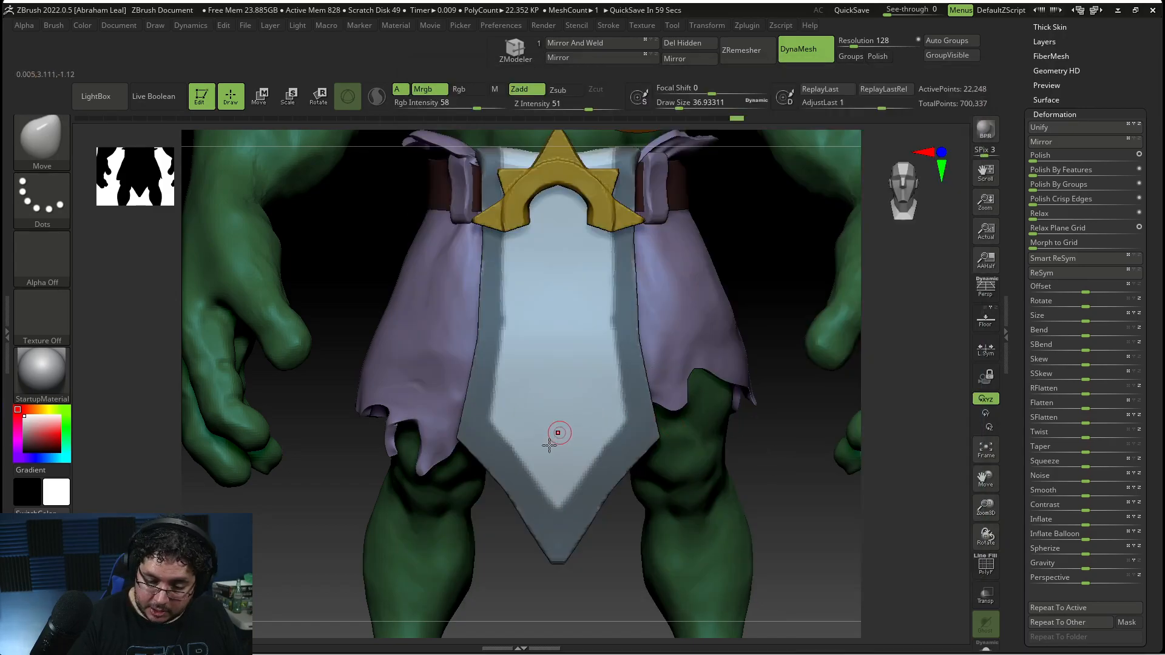
# Step: Mask a curved arch across the loincloth's lower part, clean its inner curve and compare it with the concept image
pyautogui.moveTo(512, 468)
pyautogui.keyDown('ctrl'); pyautogui.mouseDown()
pyautogui.moveTo(549, 431)
pyautogui.moveTo(526, 459)
pyautogui.moveTo(549, 455)
pyautogui.moveTo(532, 463)
pyautogui.moveTo(534, 482)
pyautogui.moveTo(557, 508)
pyautogui.mouseUp(); pyautogui.keyUp('ctrl')
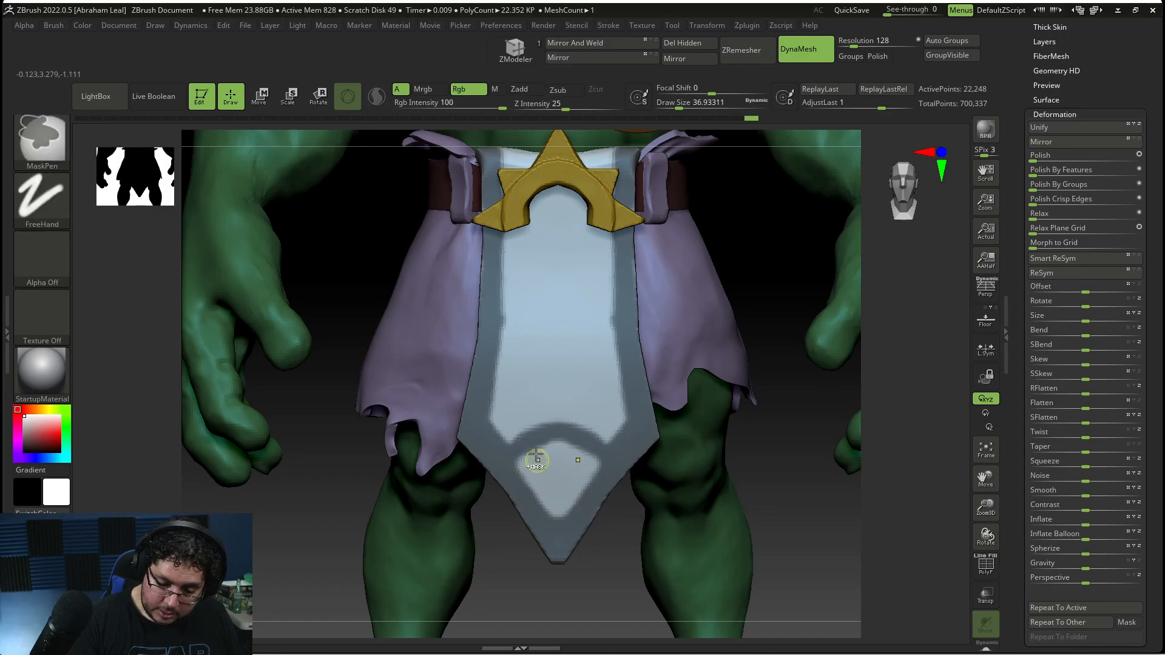
pyautogui.keyDown('ctrl'); pyautogui.moveTo(583, 448); pyautogui.dragTo(601, 468); pyautogui.keyUp('ctrl')
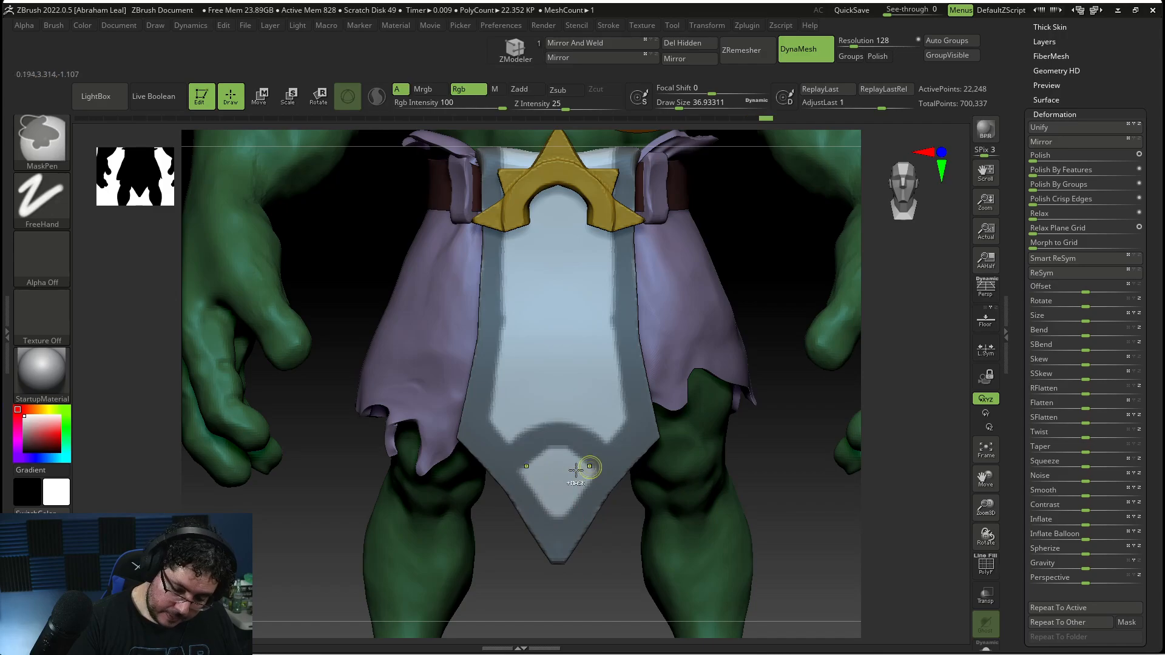
pyautogui.keyDown('ctrl'); pyautogui.keyDown('alt'); pyautogui.moveTo(529, 471); pyautogui.dragTo(546, 456); pyautogui.keyUp('alt'); pyautogui.keyUp('ctrl')
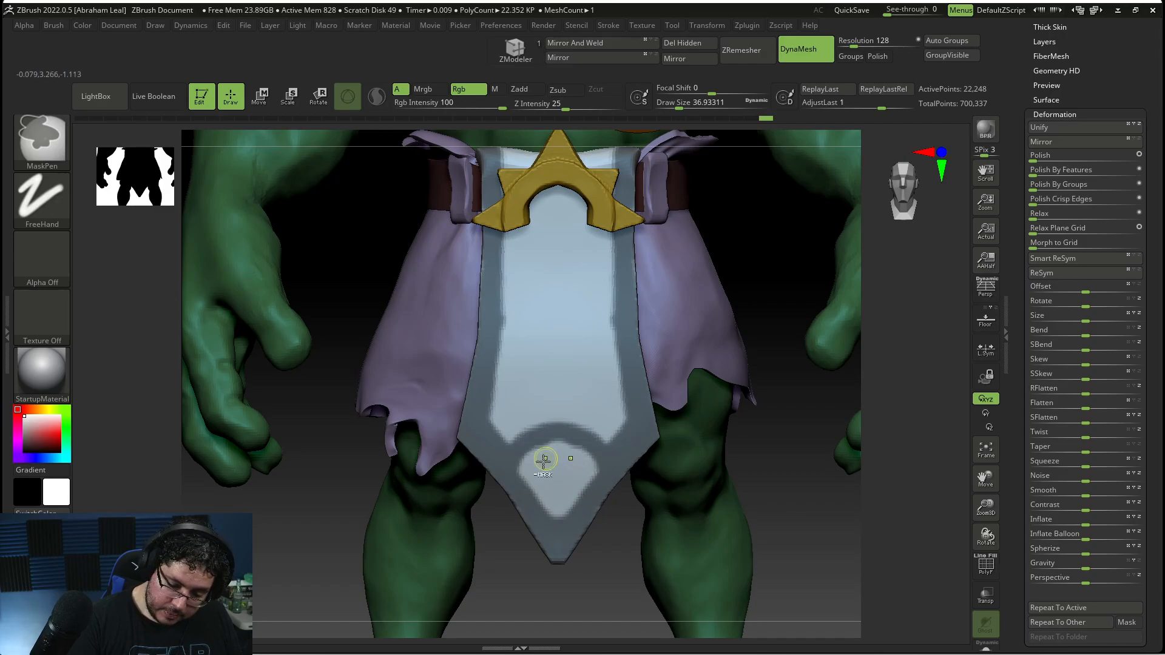
pyautogui.hotkey('alt', 'Tab')
pyautogui.hotkey('alt', 'Tab')
pyautogui.hotkey('alt', 'Tab')
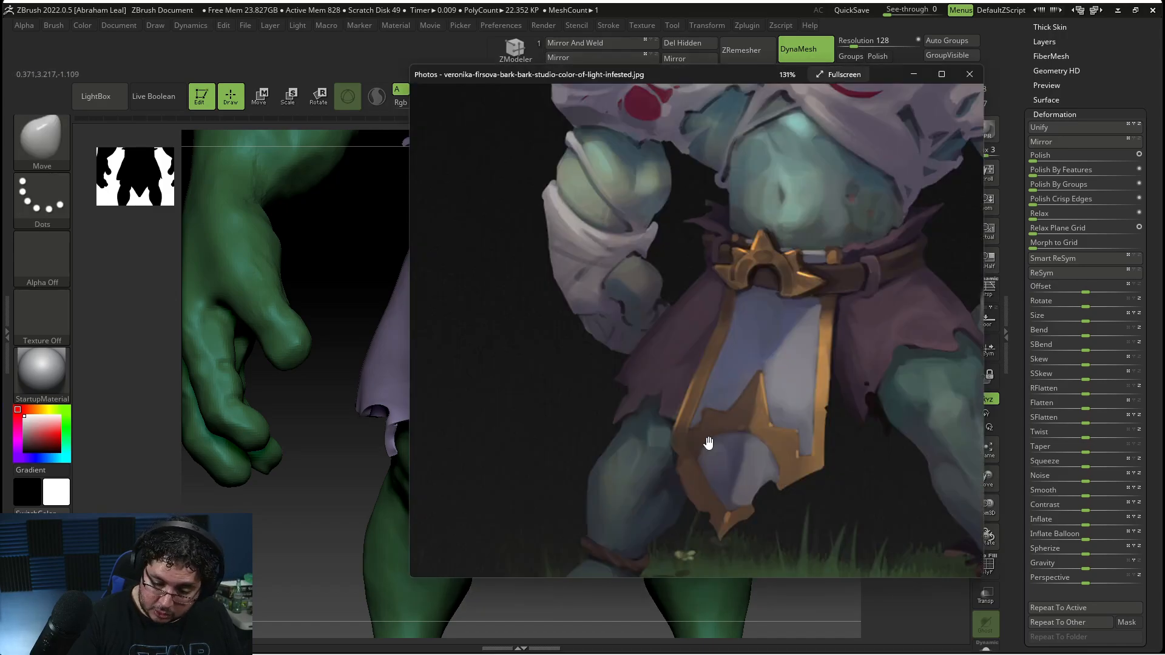
pyautogui.hotkey('alt', 'Tab')
# Step: Mask a larger, higher arch joining the side borders and unmask the area beneath it, checking the concept image
pyautogui.keyDown('ctrl'); pyautogui.moveTo(487, 426); pyautogui.dragTo(536, 427); pyautogui.keyUp('ctrl')
pyautogui.moveTo(526, 468)
pyautogui.keyDown('ctrl'); pyautogui.keyDown('alt'); pyautogui.mouseDown()
pyautogui.moveTo(521, 455)
pyautogui.moveTo(583, 446)
pyautogui.mouseUp(); pyautogui.keyUp('alt'); pyautogui.keyUp('ctrl')
pyautogui.moveTo(494, 429)
pyautogui.keyDown('ctrl'); pyautogui.mouseDown()
pyautogui.moveTo(516, 407)
pyautogui.moveTo(580, 395)
pyautogui.moveTo(523, 413)
pyautogui.moveTo(571, 415)
pyautogui.moveTo(511, 451)
pyautogui.mouseUp(); pyautogui.keyUp('ctrl')
pyautogui.hotkey('alt', 'Tab')
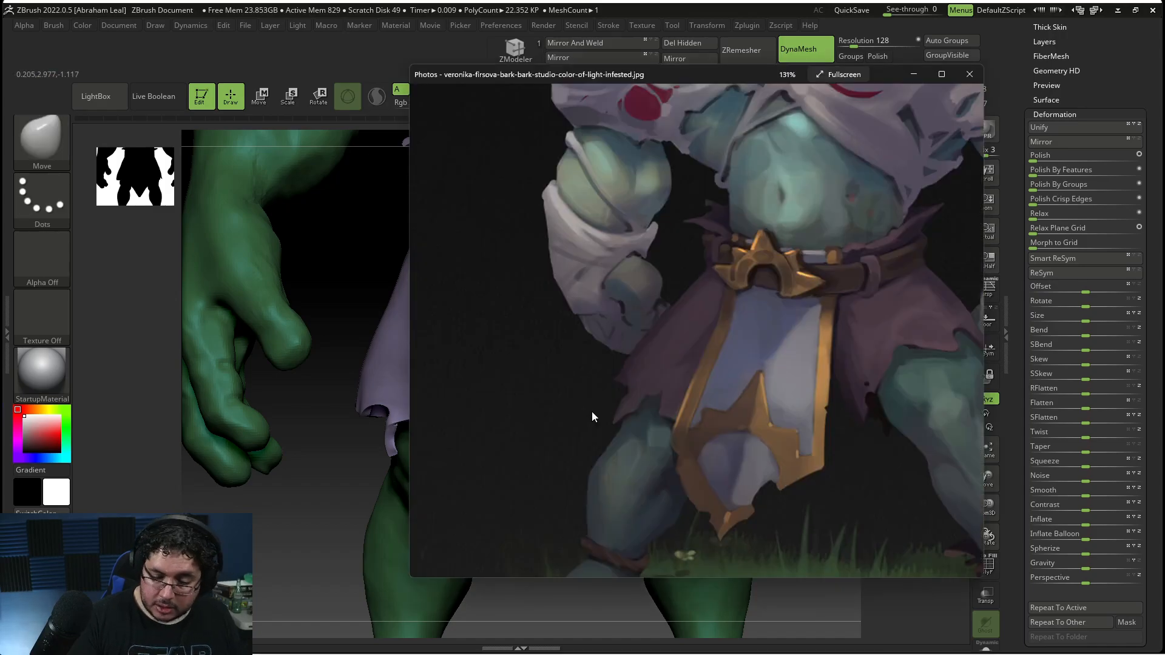
pyautogui.hotkey('alt', 'Tab')
pyautogui.hotkey('alt', 'Tab')
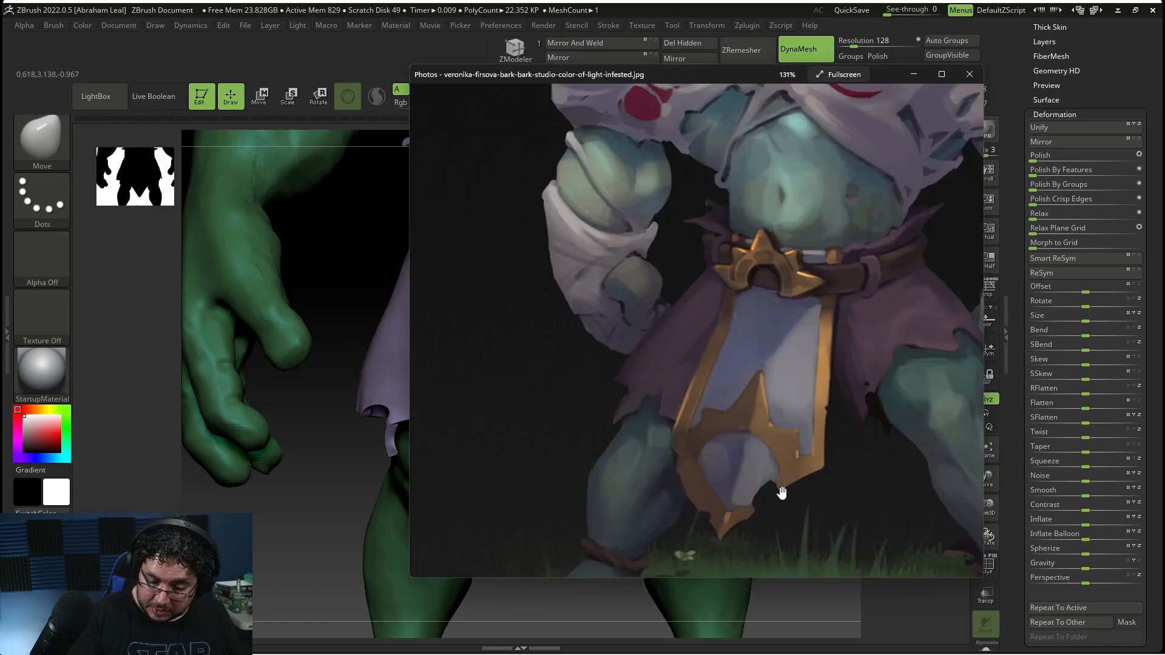
pyautogui.hotkey('alt', 'Tab')
# Step: Unmask more of the opening beneath the arch, widening its upper corners and sharpening its lower point
pyautogui.moveTo(519, 466)
pyautogui.keyDown('ctrl'); pyautogui.keyDown('alt'); pyautogui.mouseDown()
pyautogui.moveTo(537, 436)
pyautogui.moveTo(581, 437)
pyautogui.moveTo(525, 474)
pyautogui.mouseUp(); pyautogui.keyUp('alt'); pyautogui.keyUp('ctrl')
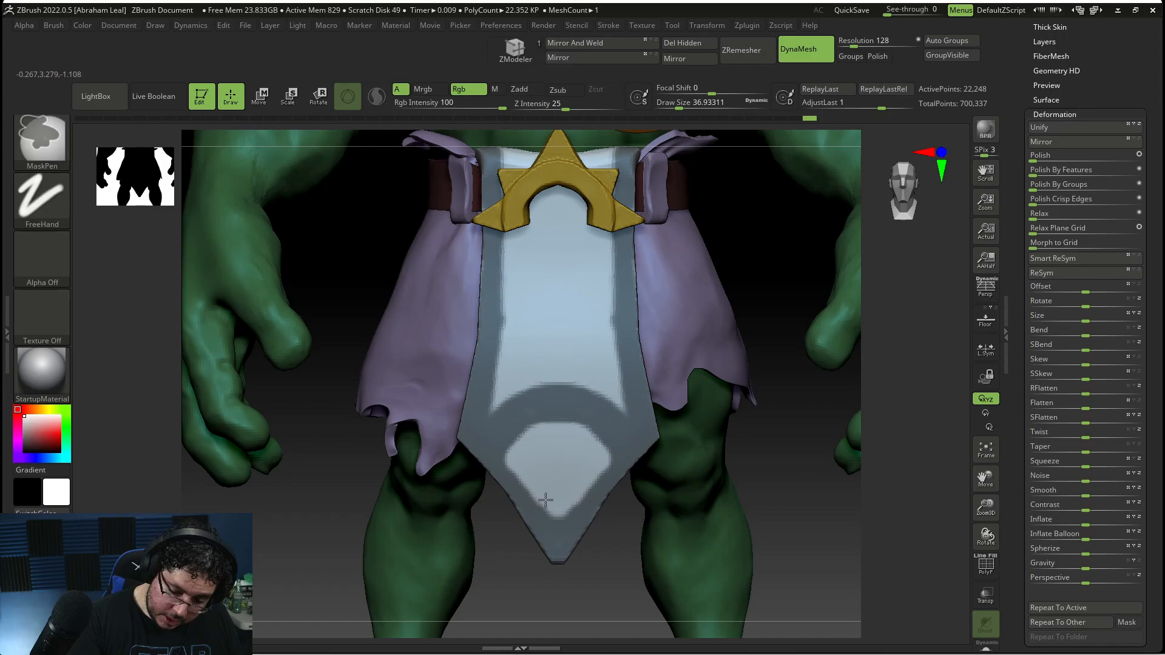
pyautogui.keyDown('ctrl'); pyautogui.keyDown('alt'); pyautogui.moveTo(557, 513); pyautogui.dragTo(560, 515); pyautogui.keyUp('alt'); pyautogui.keyUp('ctrl')
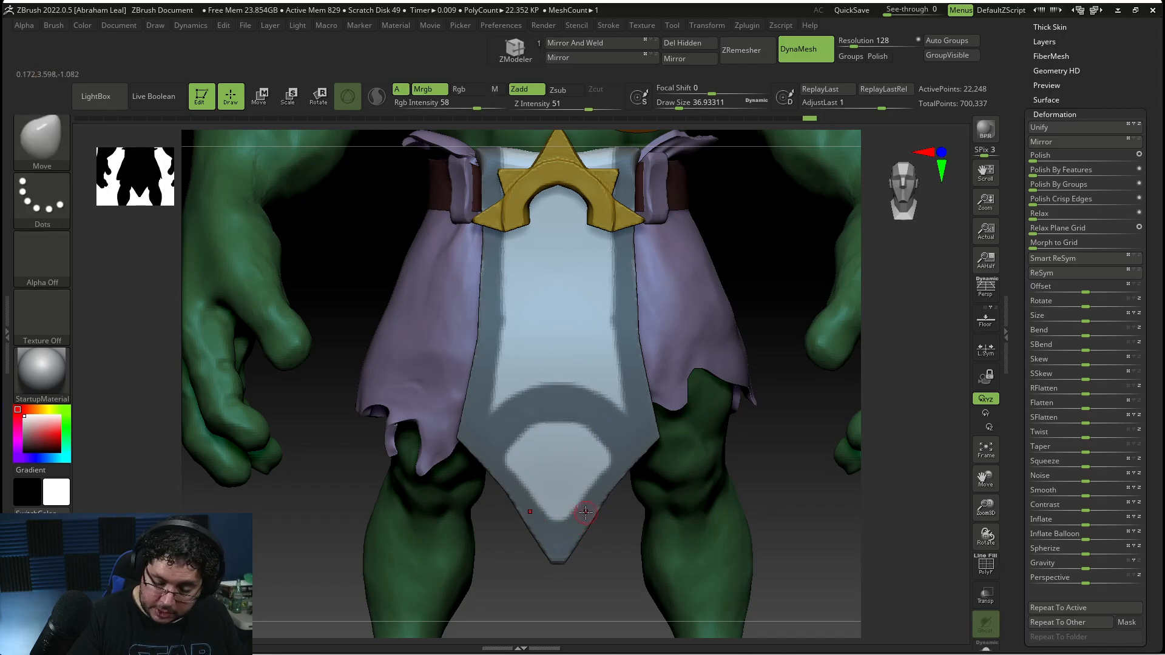
pyautogui.keyDown('ctrl'); pyautogui.keyDown('alt'); pyautogui.moveTo(586, 435); pyautogui.dragTo(606, 456); pyautogui.keyUp('alt'); pyautogui.keyUp('ctrl')
pyautogui.moveTo(534, 434)
pyautogui.keyDown('ctrl'); pyautogui.keyDown('alt'); pyautogui.mouseDown()
pyautogui.moveTo(547, 426)
pyautogui.moveTo(497, 460)
pyautogui.moveTo(519, 491)
pyautogui.mouseUp(); pyautogui.keyUp('alt'); pyautogui.keyUp('ctrl')
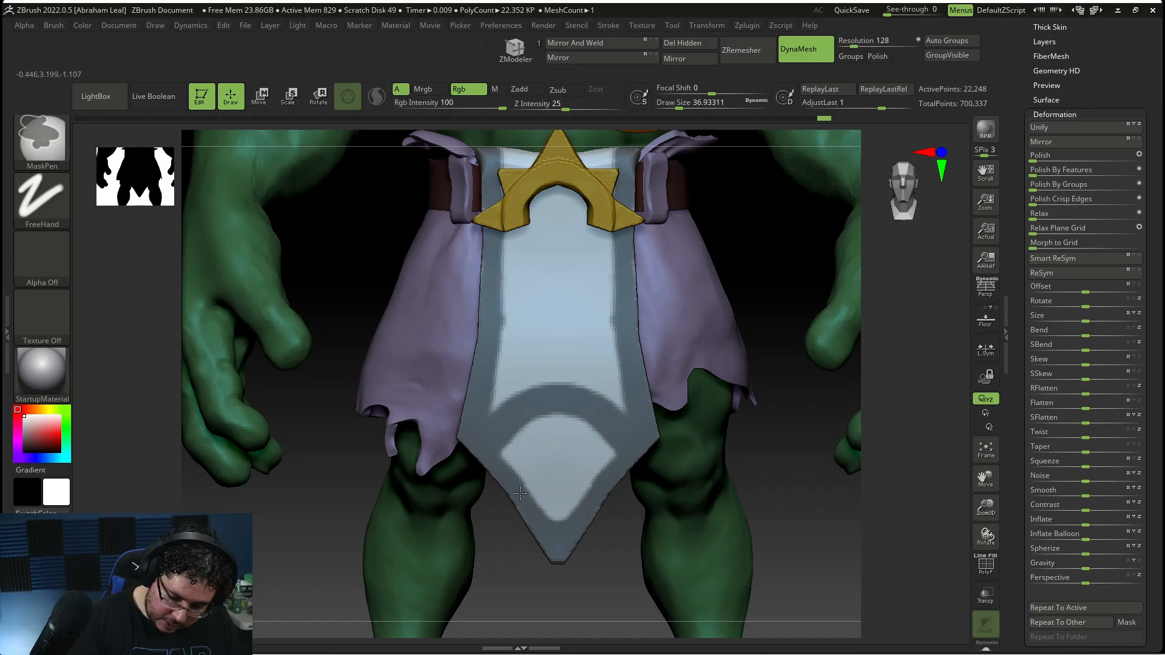
# Step: Mask a pointed spike rising from the arch's centre at a Draw Size of about 25, matching the concept image's star ornament
pyautogui.hotkey('alt', 'Tab')
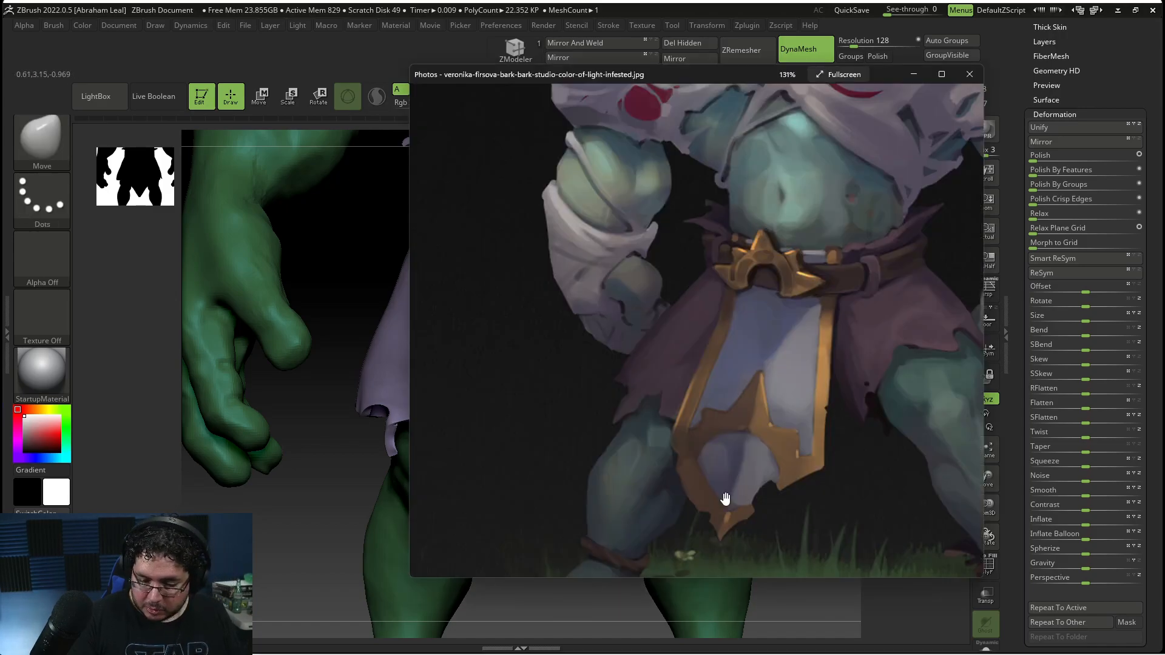
pyautogui.hotkey('alt', 'Tab')
pyautogui.hotkey('alt', 'Tab')
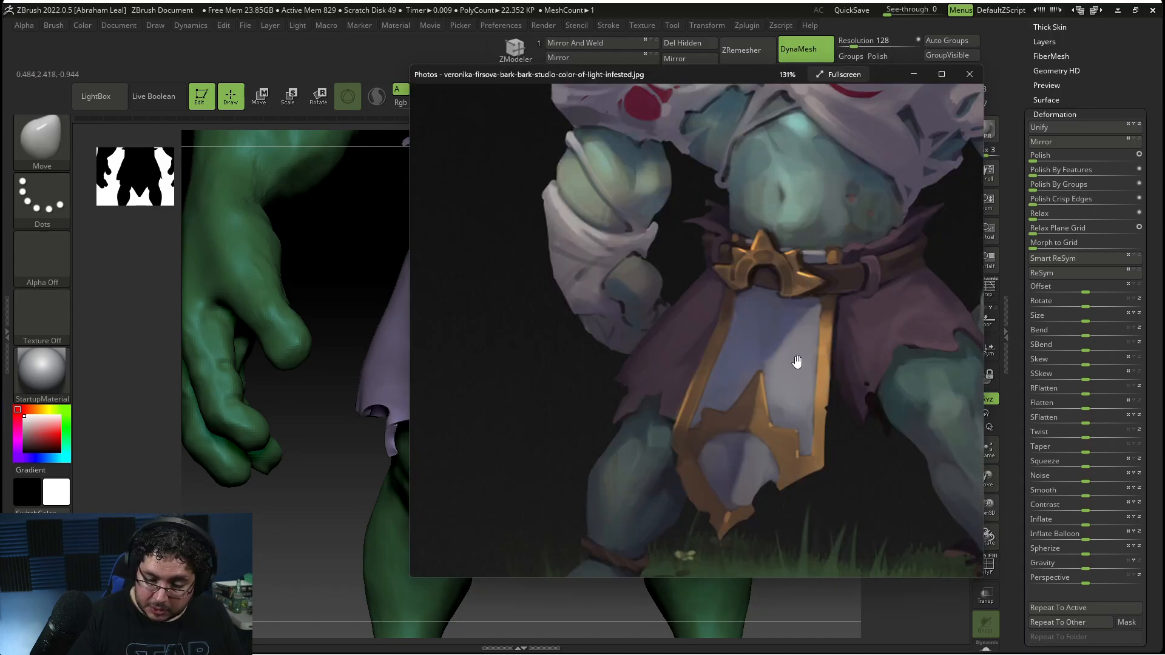
pyautogui.hotkey('alt', 'Tab')
pyautogui.press('space')
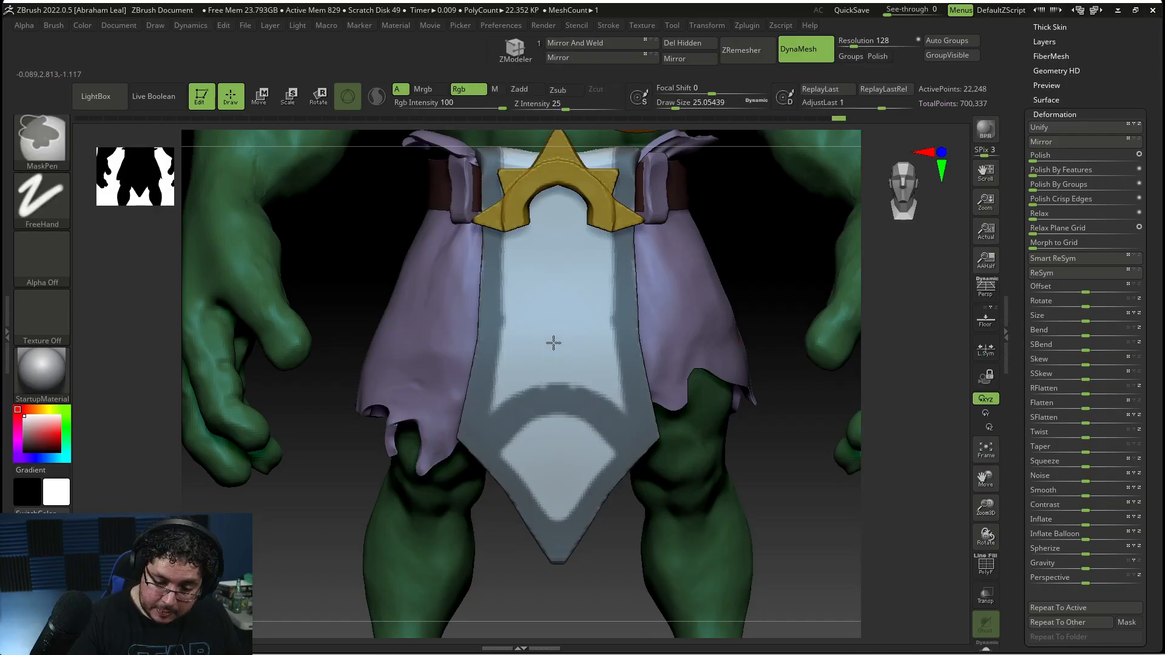
pyautogui.keyDown('ctrl'); pyautogui.moveTo(541, 392); pyautogui.dragTo(558, 337); pyautogui.keyUp('ctrl')
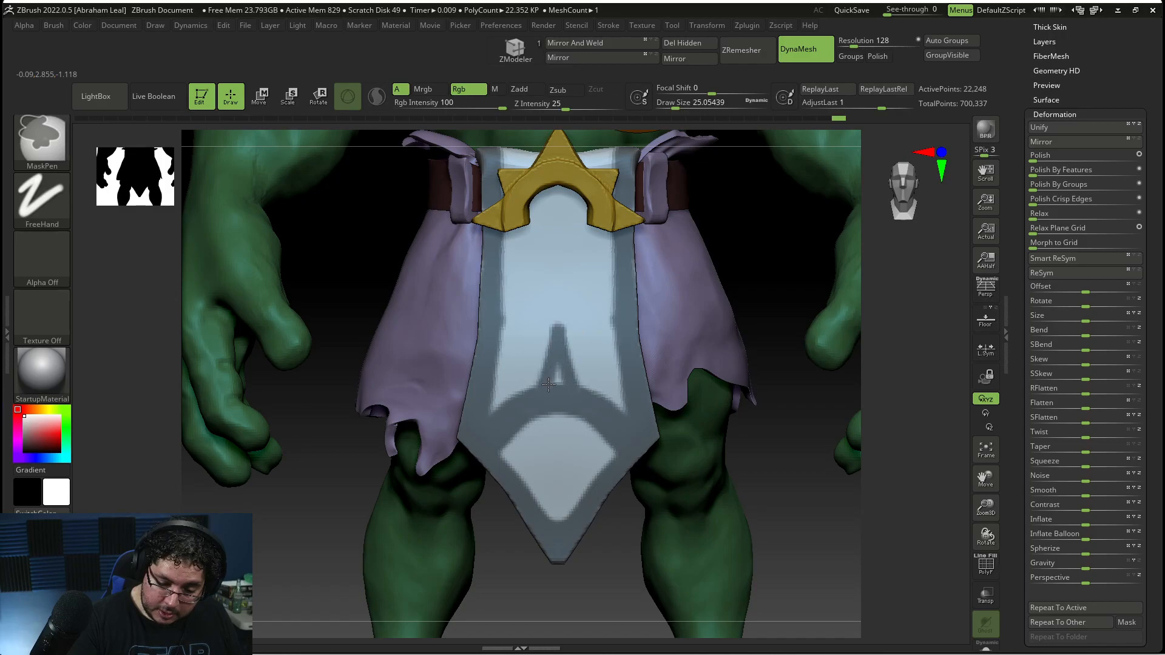
pyautogui.hotkey('alt', 'Tab')
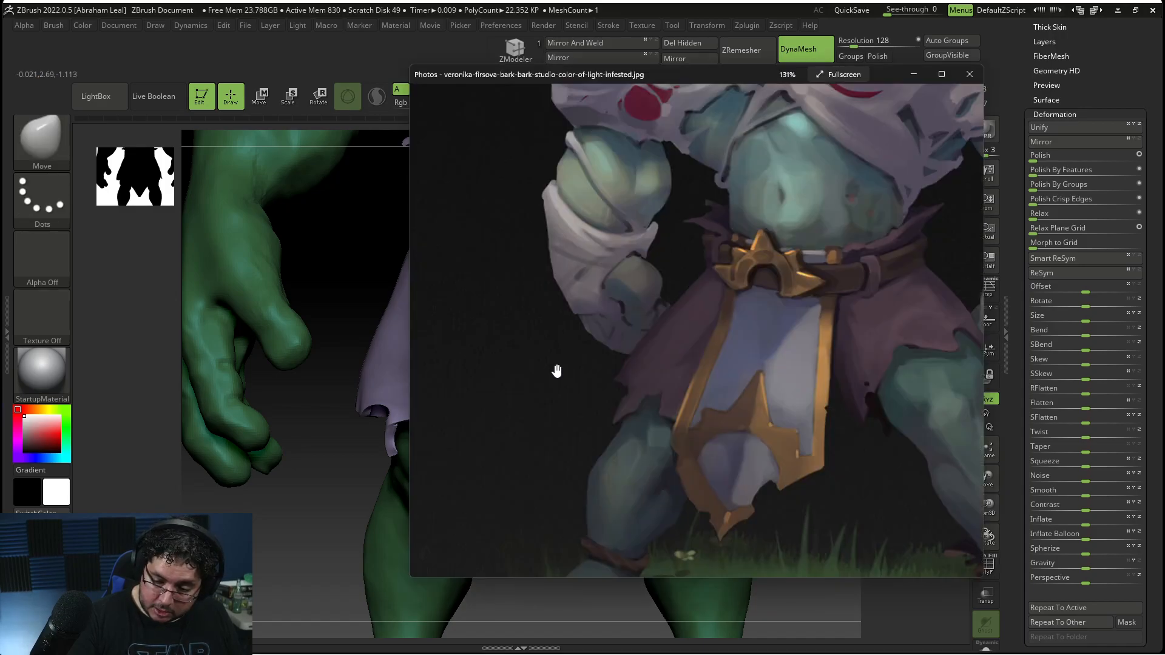
pyautogui.hotkey('alt', 'Tab')
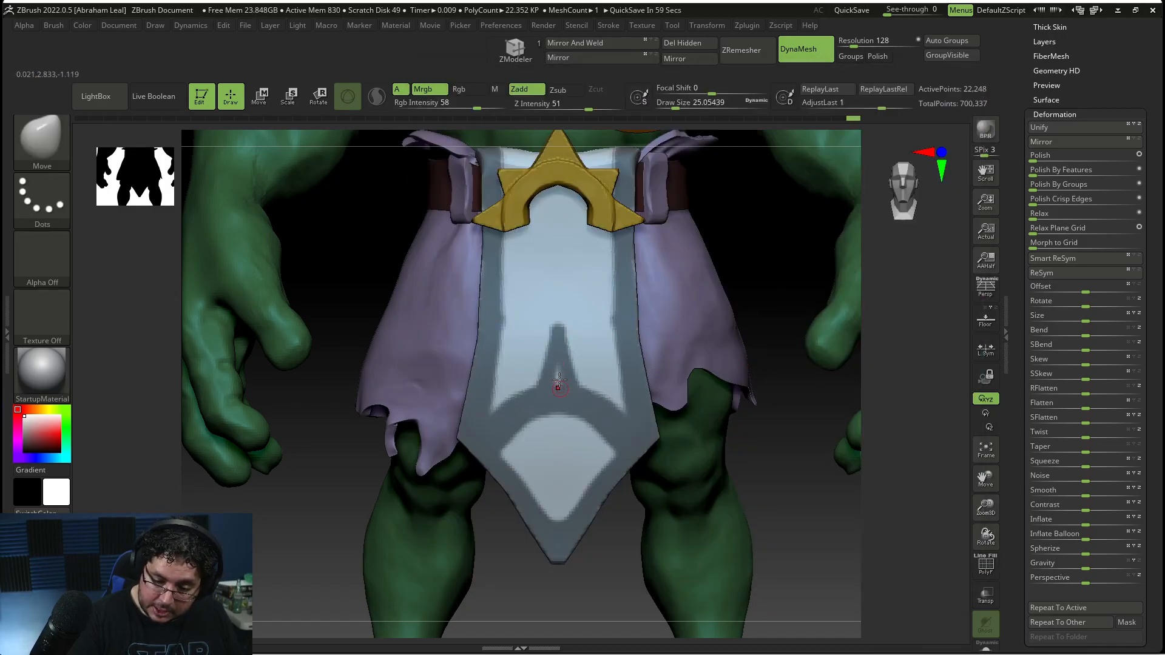
# Step: Shape the mask's shoulders on both sides of the central spike and unmask narrow gaps beside the side borders, checking the concept image
pyautogui.press('ctrl')
pyautogui.hotkey('alt', 'Tab')
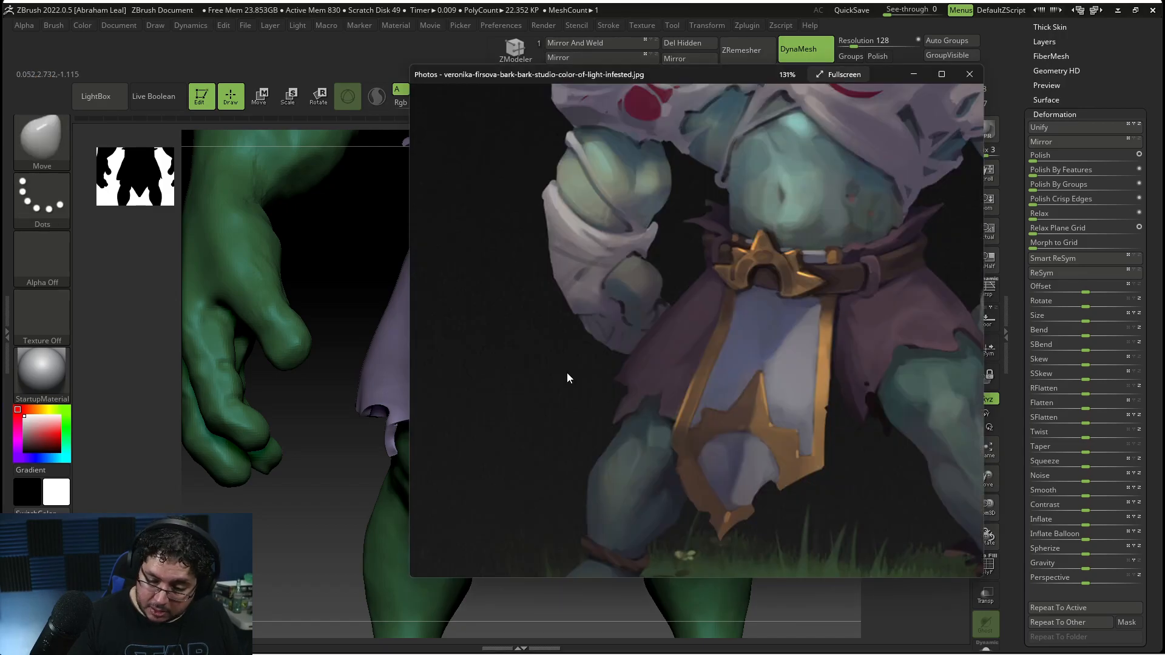
pyautogui.hotkey('alt', 'Tab')
pyautogui.moveTo(600, 388)
pyautogui.keyDown('ctrl'); pyautogui.mouseDown()
pyautogui.moveTo(585, 384)
pyautogui.moveTo(598, 380)
pyautogui.moveTo(617, 408)
pyautogui.mouseUp(); pyautogui.keyUp('ctrl')
pyautogui.hotkey('ctrl', 'z')
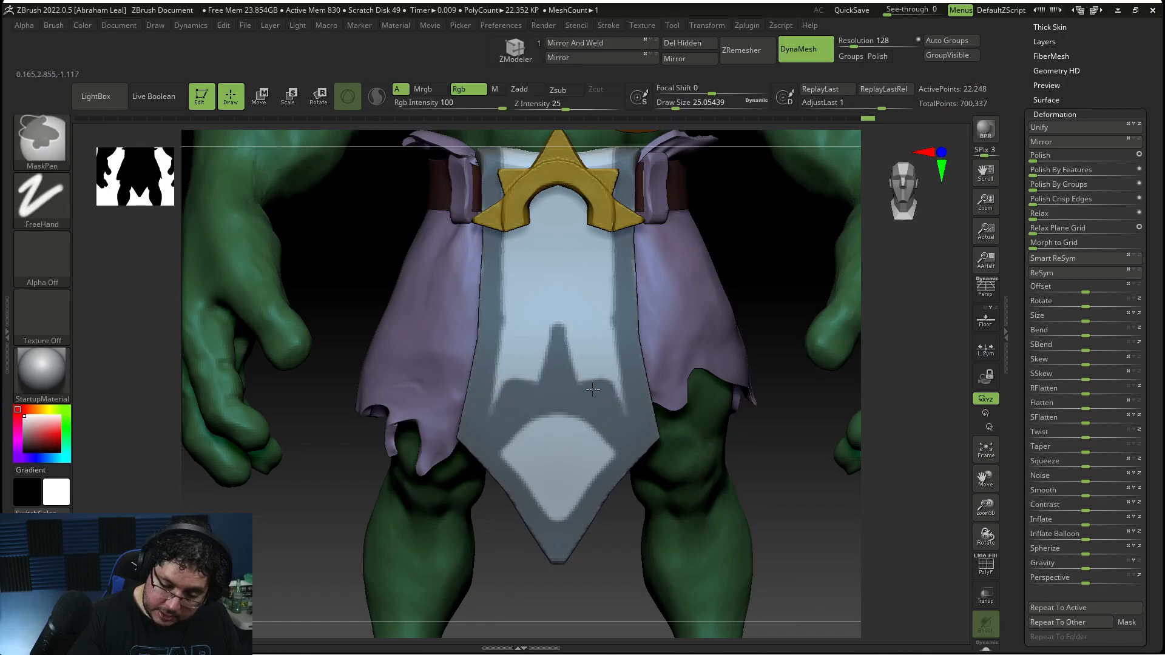
pyautogui.hotkey('ctrl', 'z')
pyautogui.hotkey('ctrl', 'z')
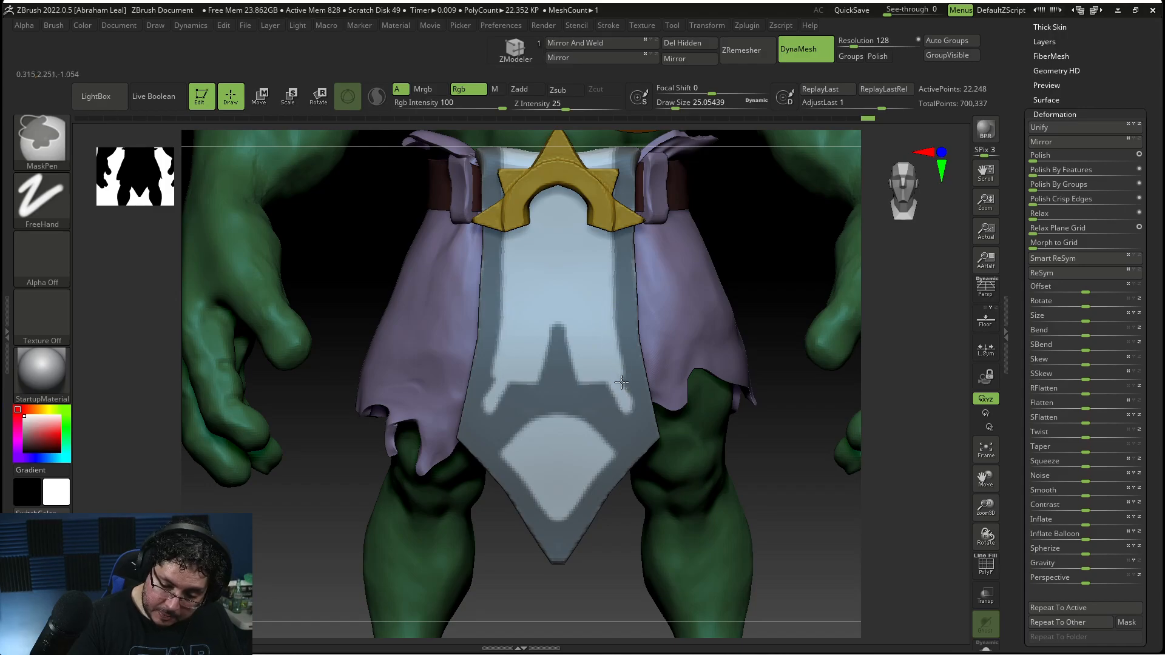
# Step: Clean up the masked side borders' inner edges and refine the central spike's flanks, comparing with the concept image
pyautogui.keyDown('ctrl'); pyautogui.moveTo(641, 425); pyautogui.dragTo(623, 336); pyautogui.keyUp('ctrl')
pyautogui.hotkey('alt', 'Tab')
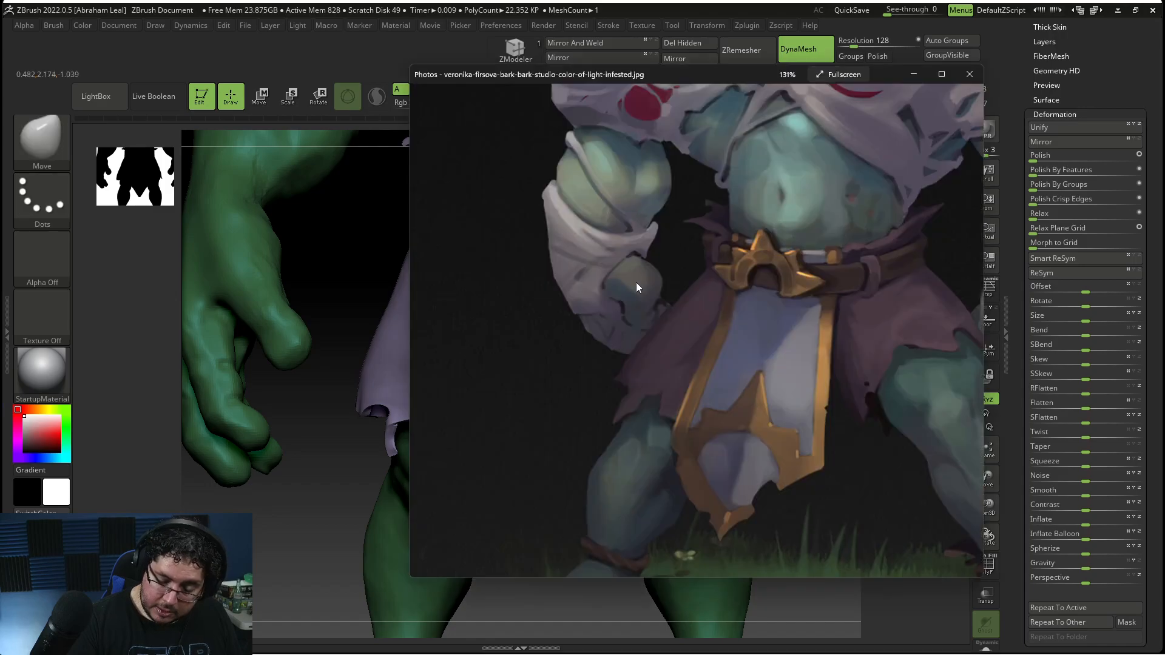
pyautogui.hotkey('alt', 'Tab')
pyautogui.press('ctrl')
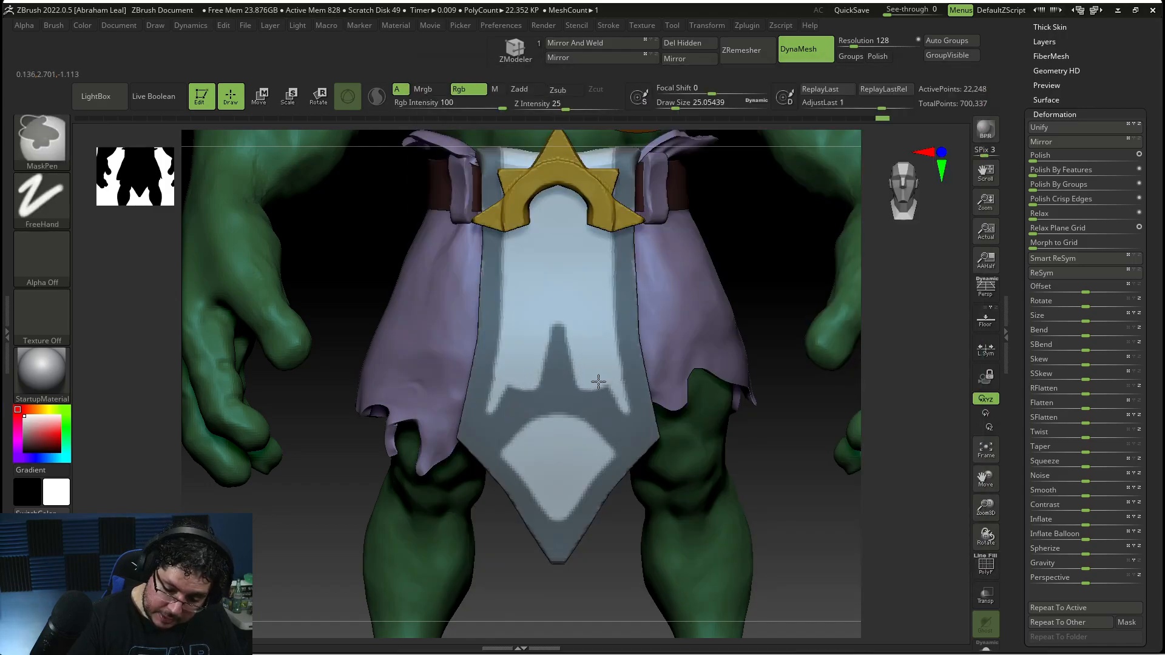
pyautogui.moveTo(538, 371)
pyautogui.keyDown('ctrl'); pyautogui.keyDown('alt'); pyautogui.mouseDown()
pyautogui.moveTo(549, 336)
pyautogui.moveTo(542, 395)
pyautogui.mouseUp(); pyautogui.keyUp('alt'); pyautogui.keyUp('ctrl')
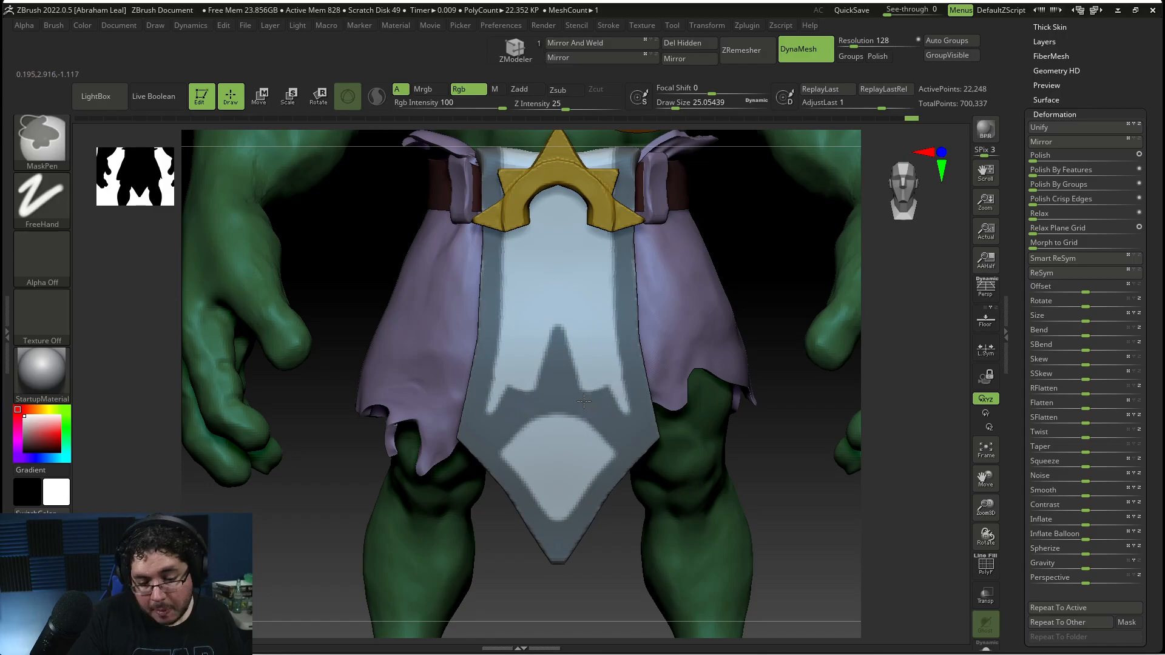
# Step: Reduce the Draw Size to about 23 and deepen the narrow gaps beside the side borders, checking the concept image
pyautogui.press('space')
pyautogui.moveTo(627, 374); pyautogui.dragTo(621, 374)
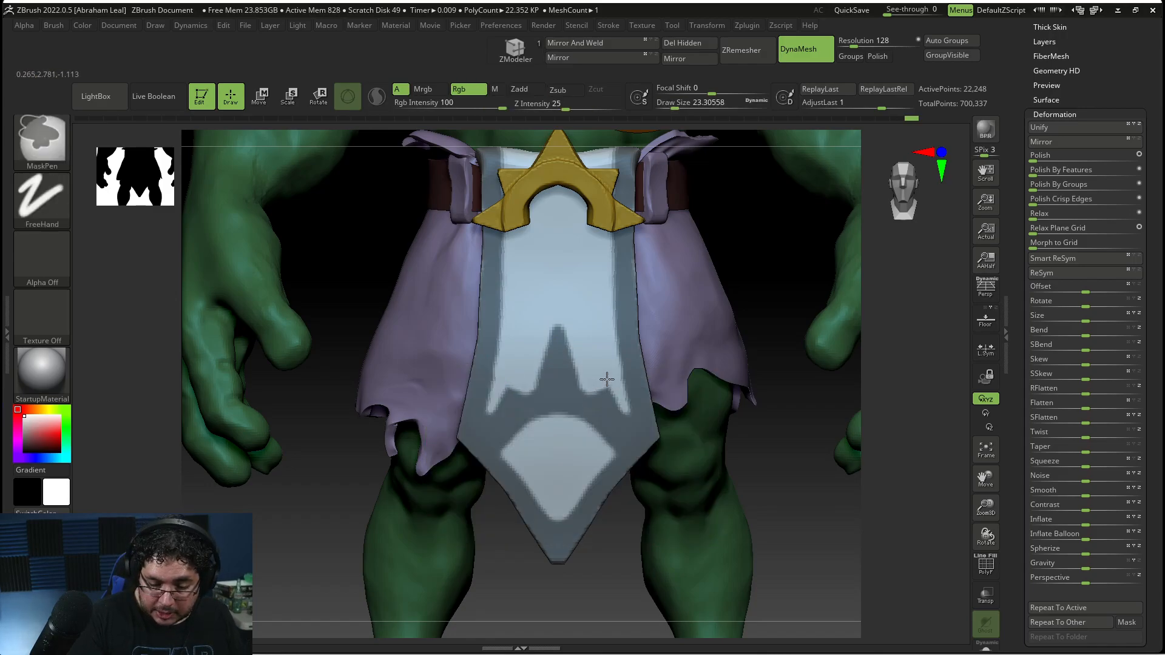
pyautogui.hotkey('alt', 'Tab')
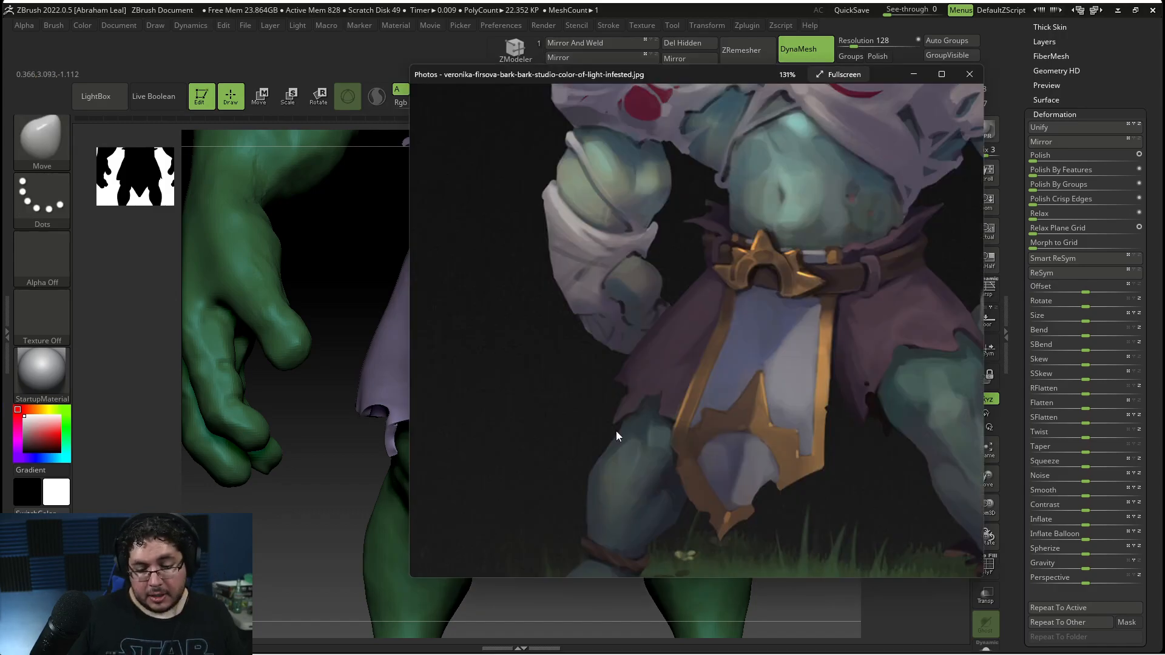
pyautogui.hotkey('alt', 'Tab')
pyautogui.hotkey('alt', 'Tab')
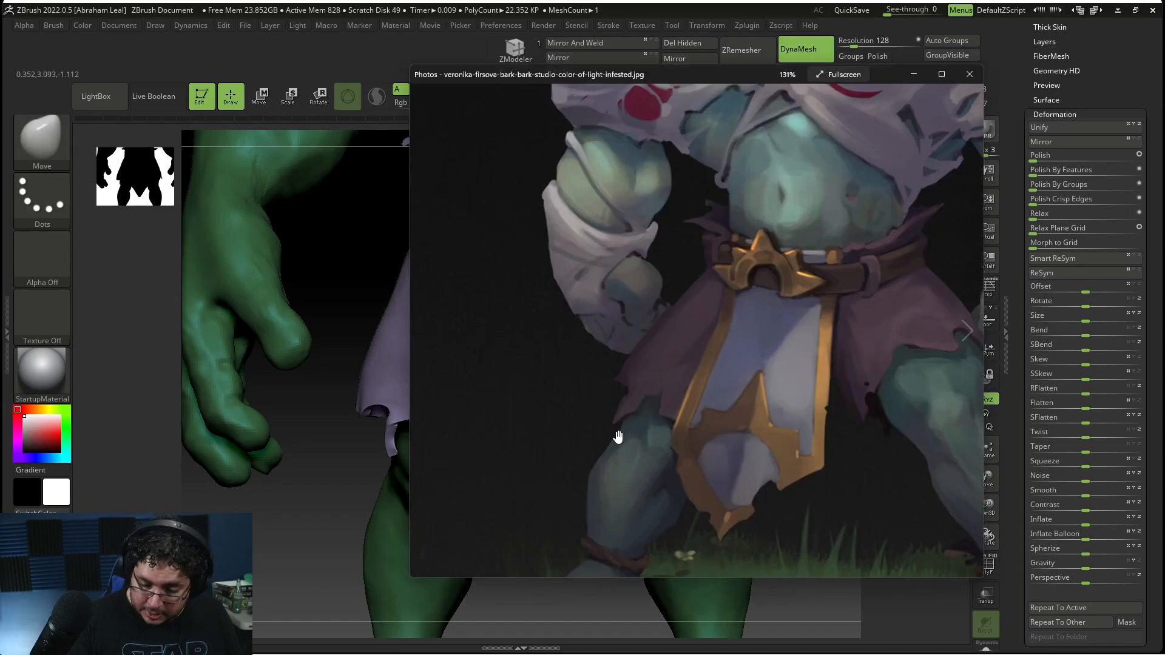
pyautogui.hotkey('alt', 'Tab')
pyautogui.press('ctrl')
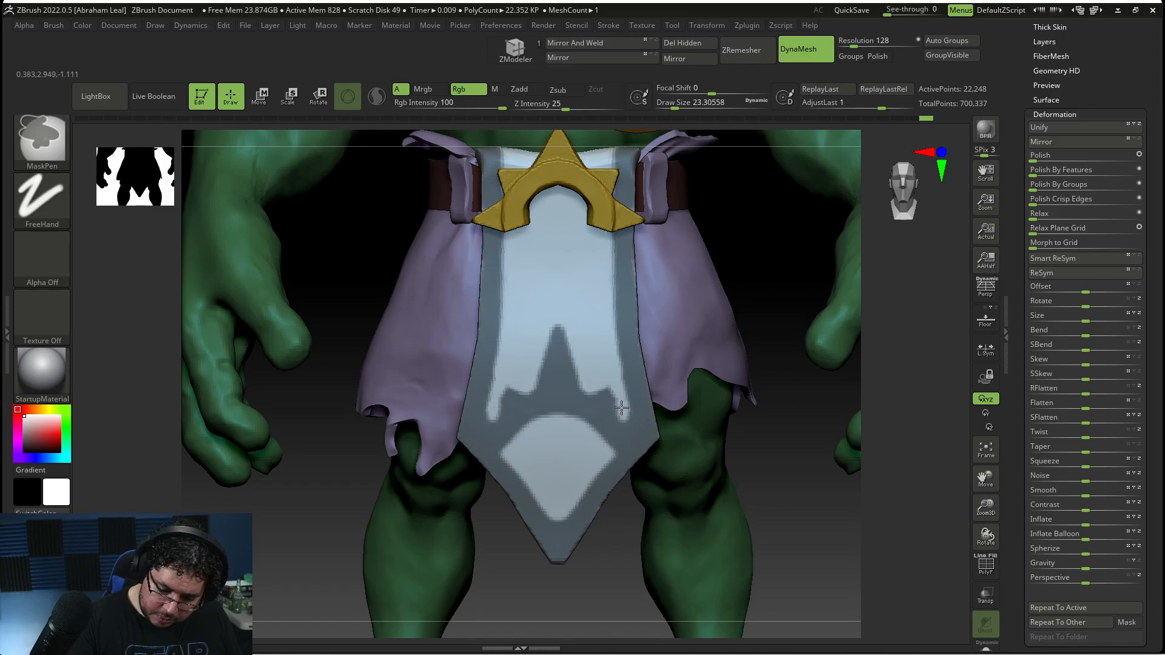
# Step: Flatten the masked shoulders beside the central spike and straighten the narrow gaps' lower ends
pyautogui.moveTo(617, 417)
pyautogui.keyDown('ctrl'); pyautogui.mouseDown()
pyautogui.moveTo(632, 403)
pyautogui.moveTo(610, 396)
pyautogui.moveTo(620, 425)
pyautogui.moveTo(607, 401)
pyautogui.mouseUp(); pyautogui.keyUp('ctrl')
pyautogui.keyDown('ctrl'); pyautogui.click(615, 402); pyautogui.keyUp('ctrl')
pyautogui.hotkey('ctrl', 'z')
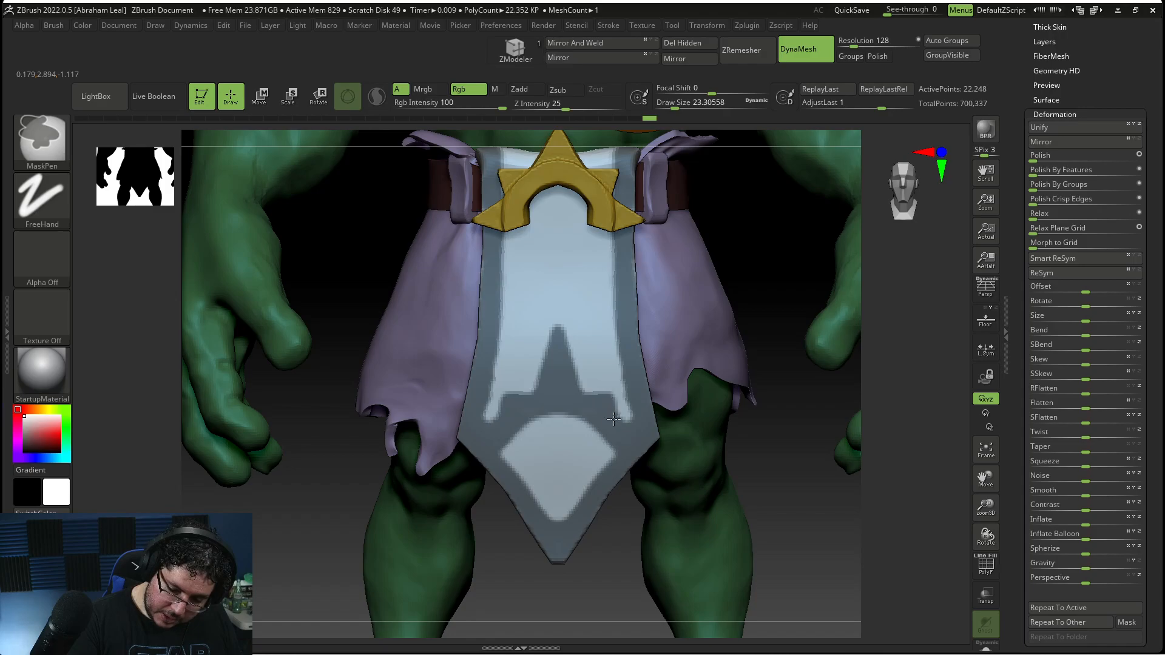
pyautogui.keyDown('ctrl'); pyautogui.moveTo(614, 418); pyautogui.dragTo(616, 421); pyautogui.keyUp('ctrl')
pyautogui.hotkey('alt', 'Tab')
pyautogui.hotkey('alt', 'Tab')
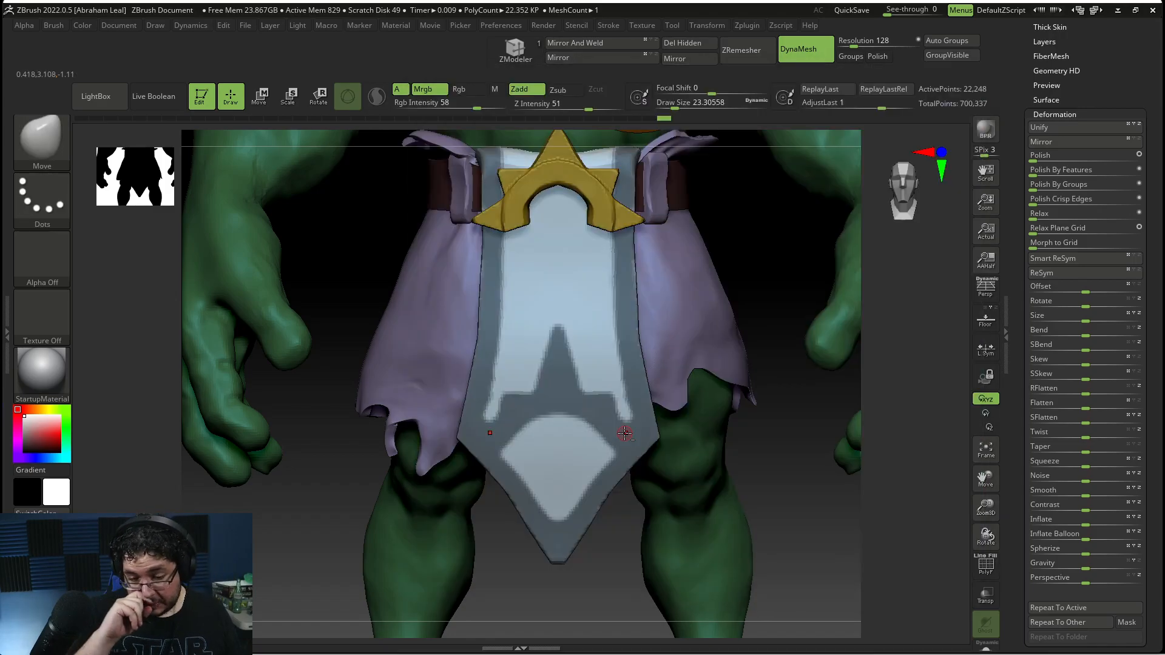
pyautogui.moveTo(632, 395)
pyautogui.keyDown('ctrl'); pyautogui.keyDown('alt'); pyautogui.mouseDown()
pyautogui.moveTo(636, 427)
pyautogui.moveTo(640, 414)
pyautogui.moveTo(633, 391)
pyautogui.moveTo(628, 425)
pyautogui.mouseUp(); pyautogui.keyUp('alt'); pyautogui.keyUp('ctrl')
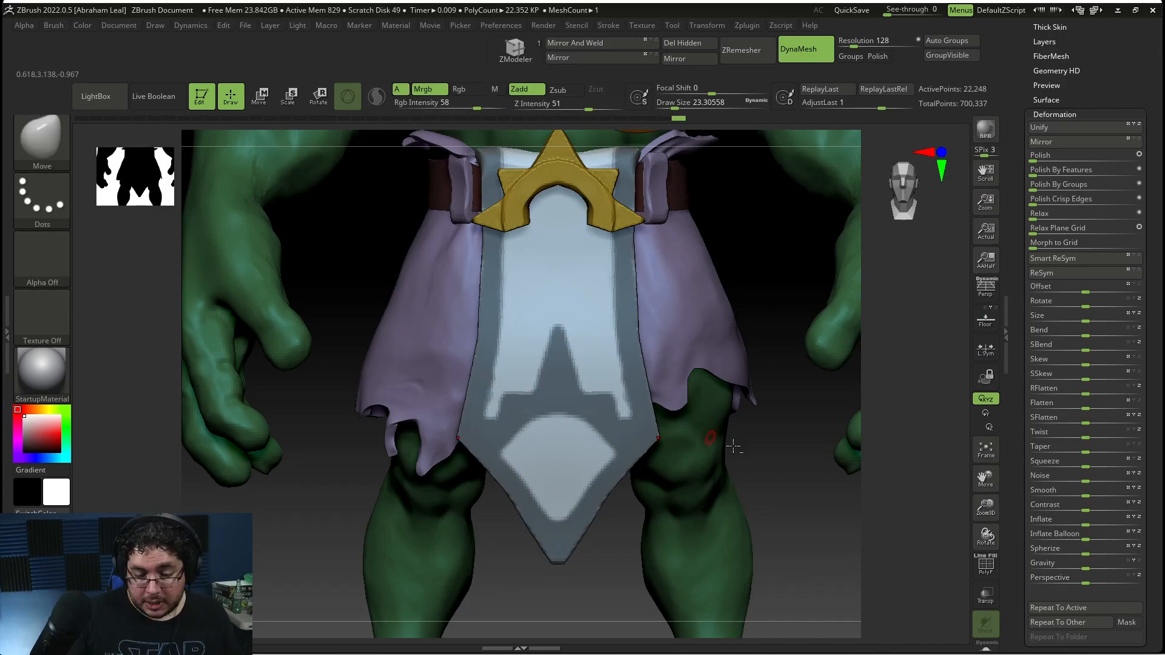
# Step: Try extracting the masked ornamental border from the loincloth at a thickness of 0.02
pyautogui.keyDown('alt'); pyautogui.moveTo(756, 458); pyautogui.dragTo(760, 411); pyautogui.keyUp('alt')
pyautogui.moveTo(754, 488)
pyautogui.mouseDown()
pyautogui.moveTo(808, 486)
pyautogui.moveTo(723, 455)
pyautogui.mouseUp()
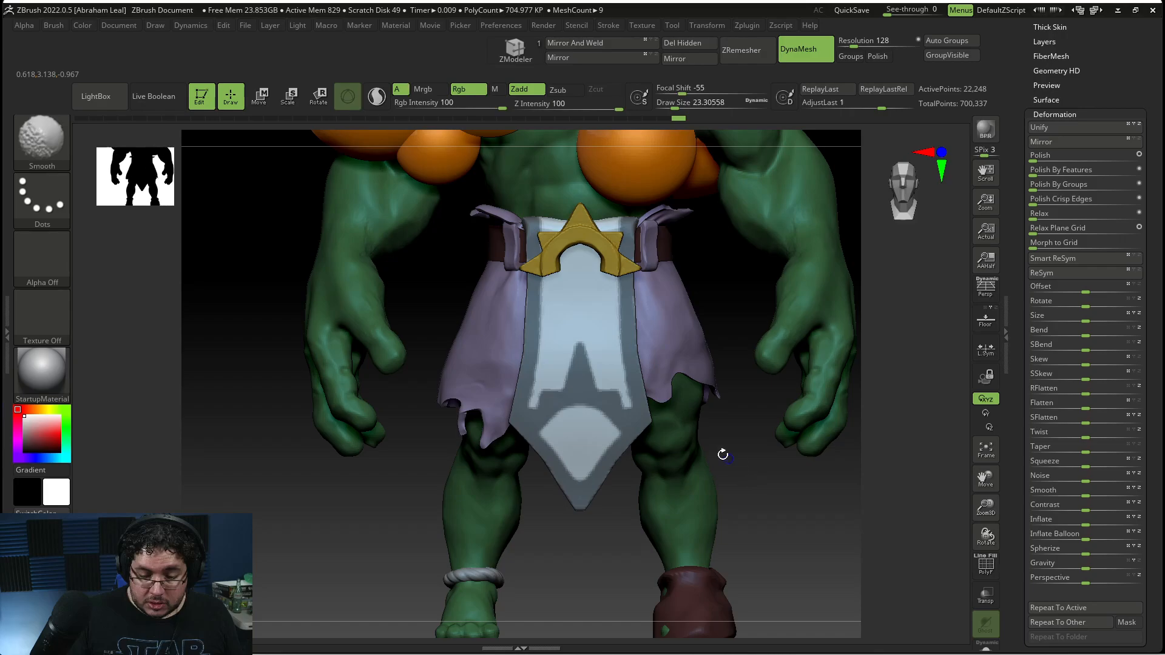
pyautogui.moveTo(1093, 51); pyautogui.dragTo(1088, 138)
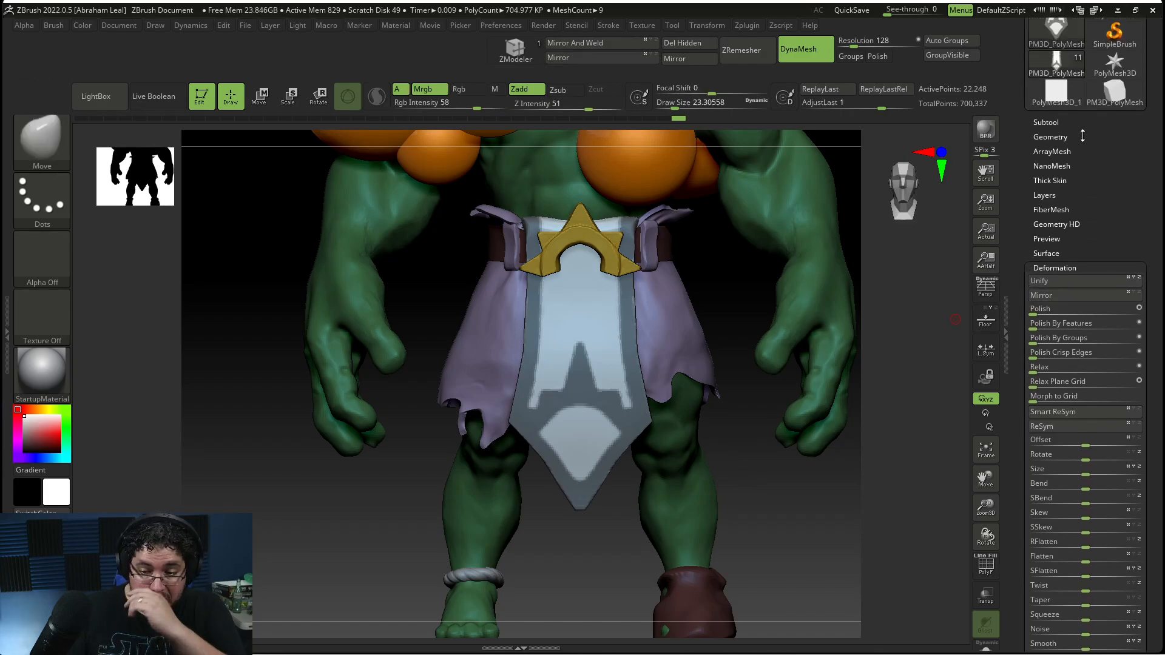
pyautogui.click(1059, 122)
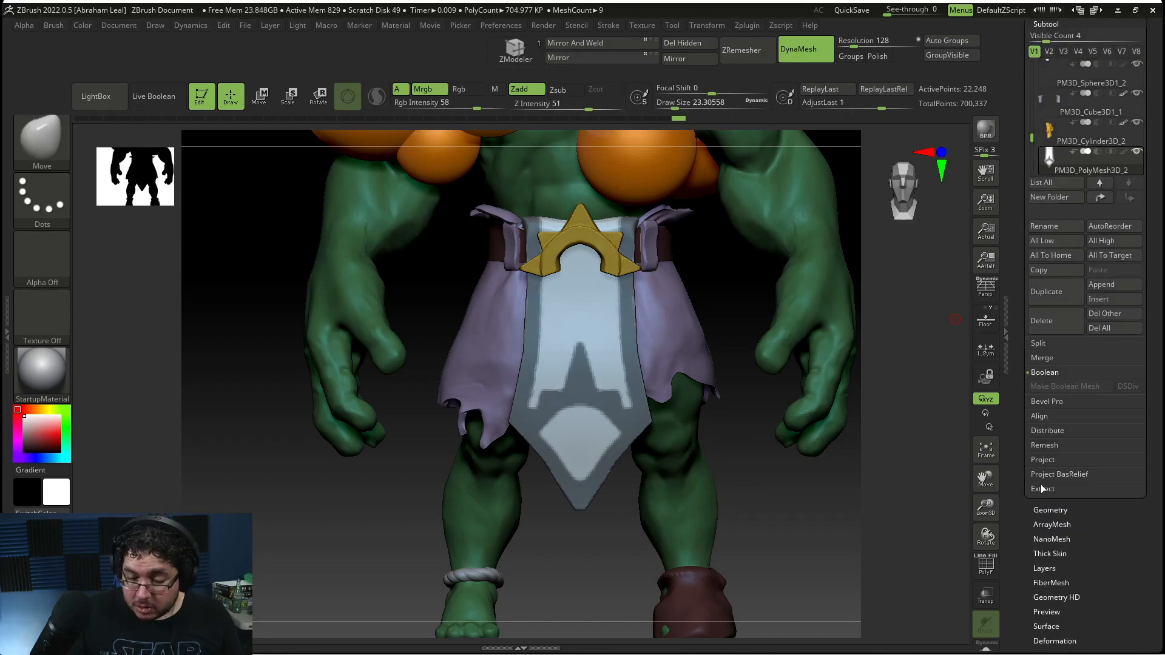
pyautogui.click(1049, 496)
pyautogui.moveTo(780, 517); pyautogui.dragTo(911, 536)
pyautogui.click(1066, 504)
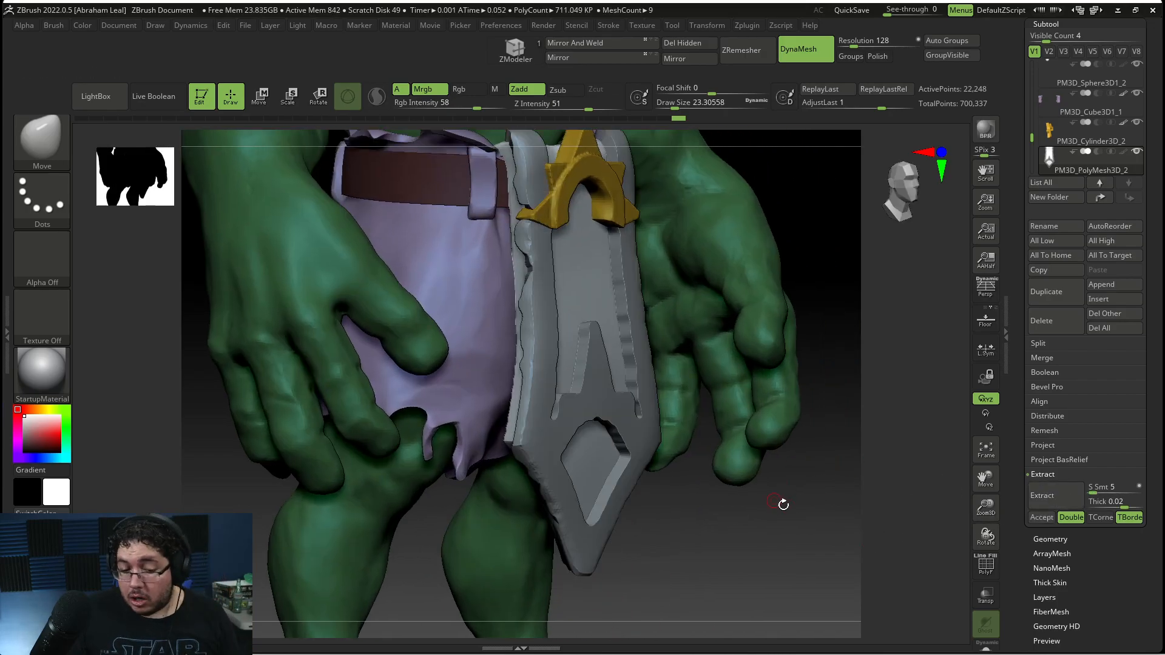
pyautogui.hotkey('ctrl', 'z')
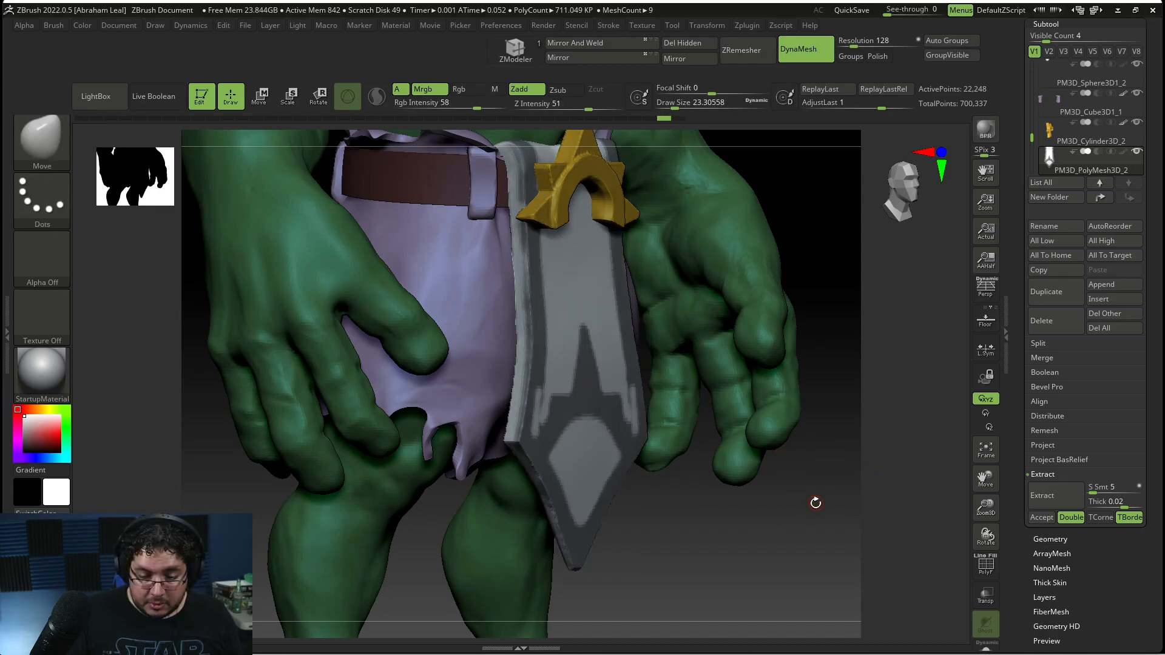
# Step: Unmask the loincloth's outer side thickness down to its lower tip, keeping the front border masked
pyautogui.press('ctrl')
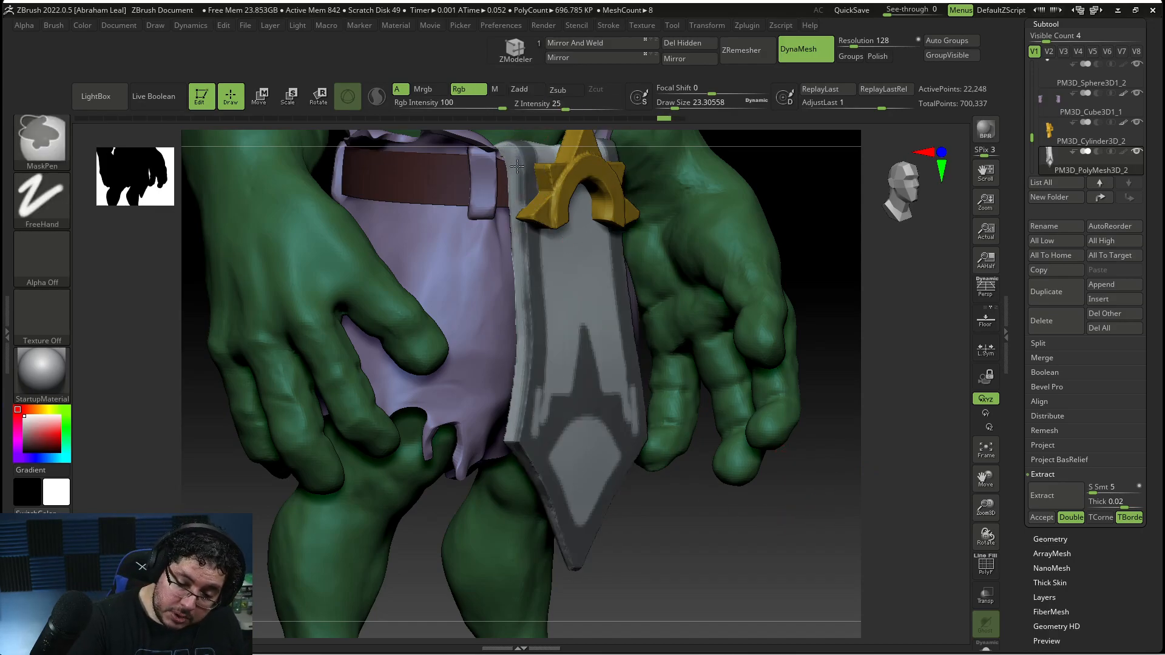
pyautogui.keyDown('ctrl'); pyautogui.click(516, 250); pyautogui.keyUp('ctrl')
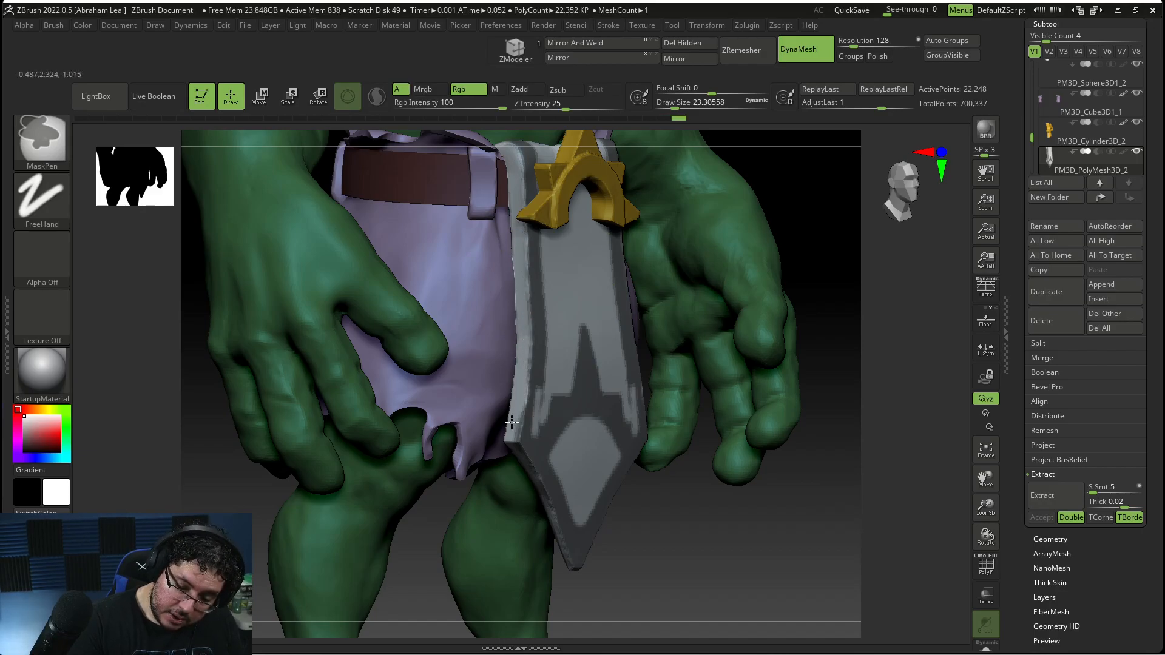
pyautogui.moveTo(813, 292); pyautogui.dragTo(530, 367)
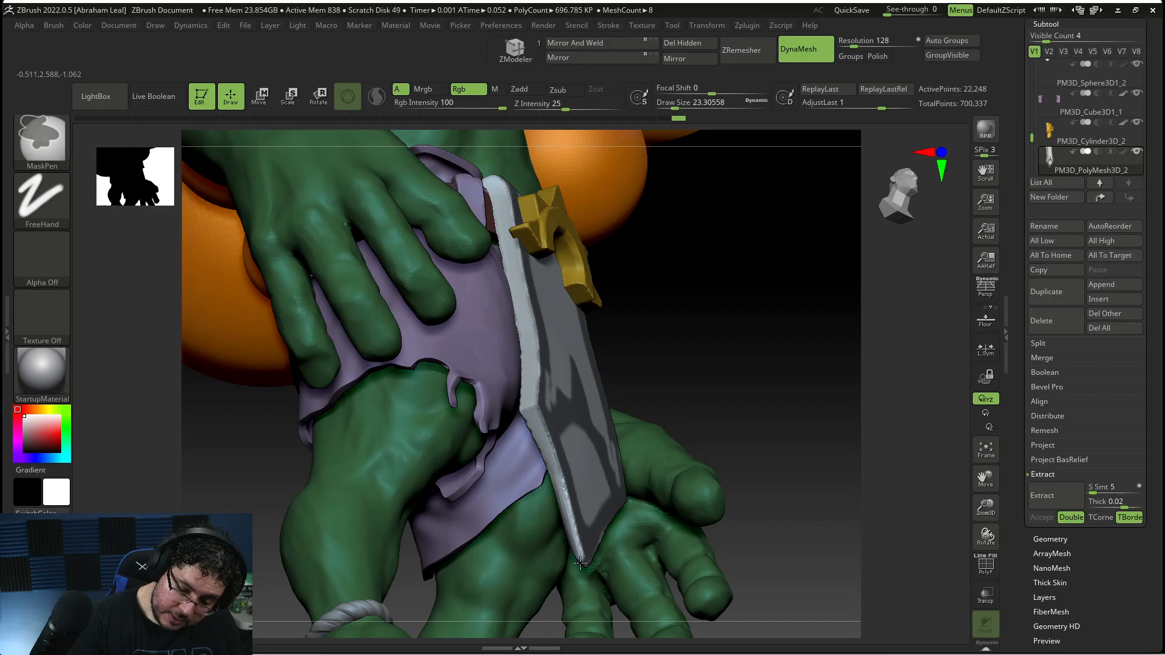
pyautogui.keyDown('shift'); pyautogui.moveTo(817, 473); pyautogui.dragTo(631, 493); pyautogui.keyUp('shift')
pyautogui.moveTo(532, 390)
pyautogui.mouseDown()
pyautogui.moveTo(543, 425)
pyautogui.moveTo(553, 422)
pyautogui.mouseUp()
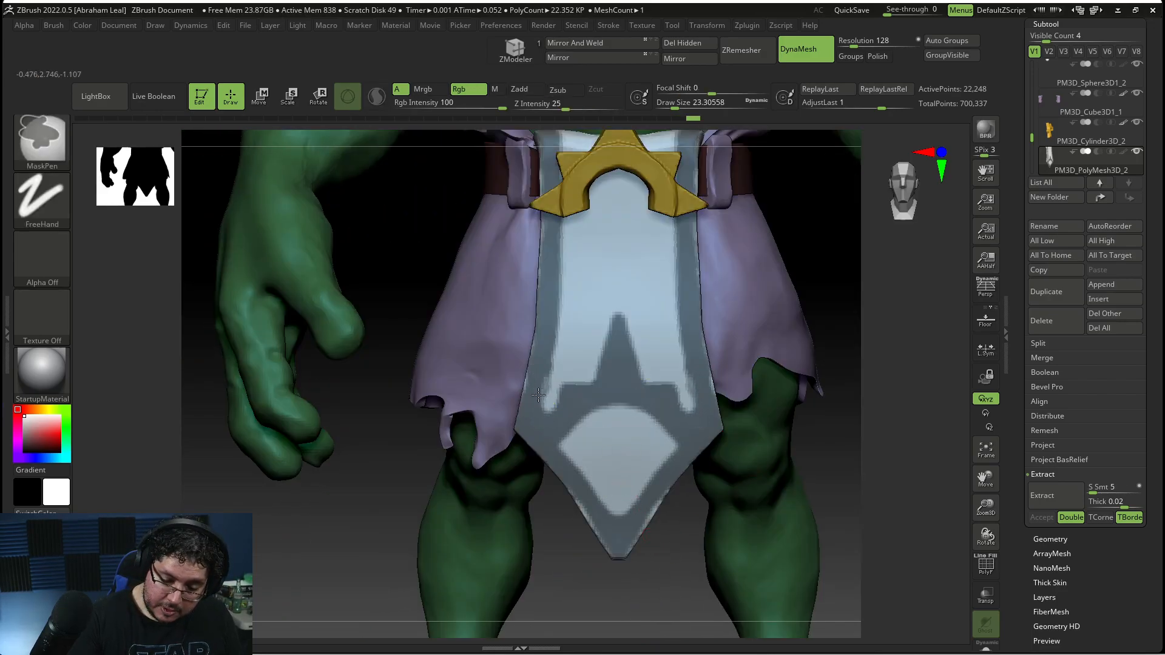
pyautogui.keyDown('alt'); pyautogui.moveTo(853, 455); pyautogui.dragTo(818, 460); pyautogui.keyUp('alt')
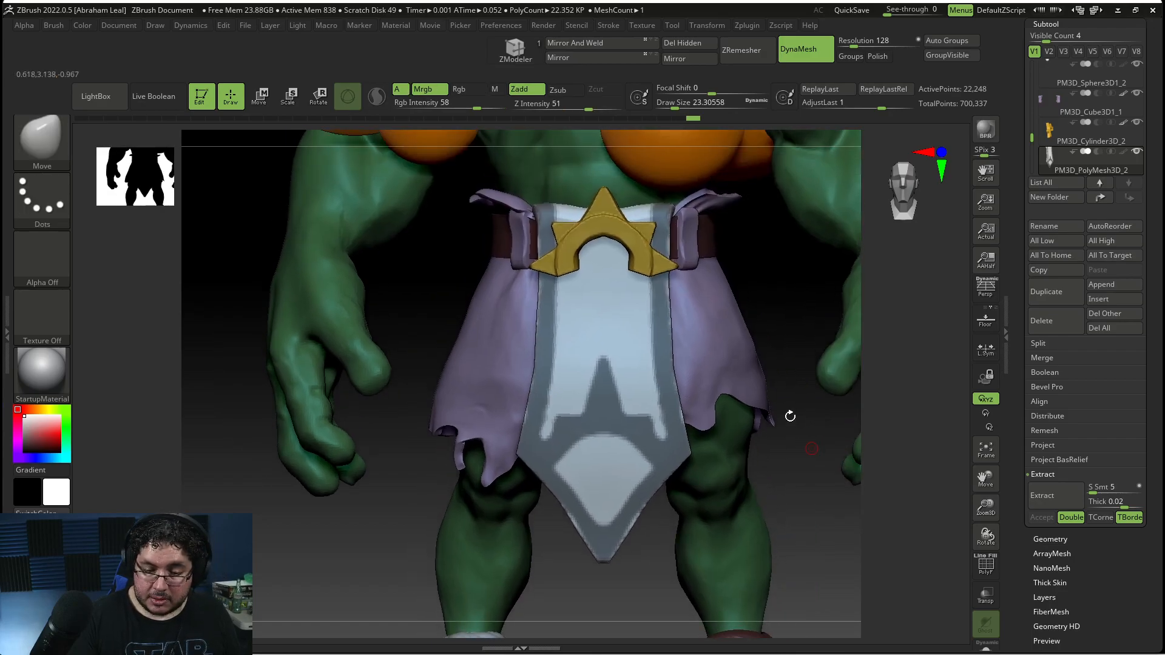
# Step: Extract the masked border with a thickness of 0 and accept it as a new subtool
pyautogui.click(1115, 505)
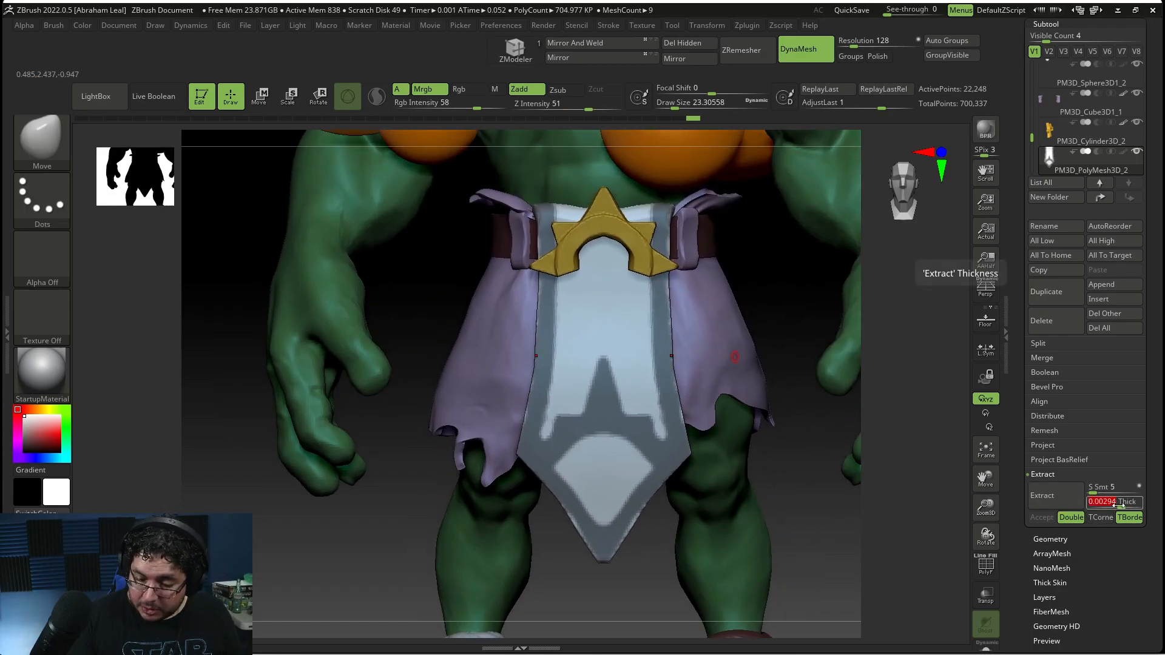
pyautogui.write('0')
pyautogui.press('Return')
pyautogui.click(1054, 508)
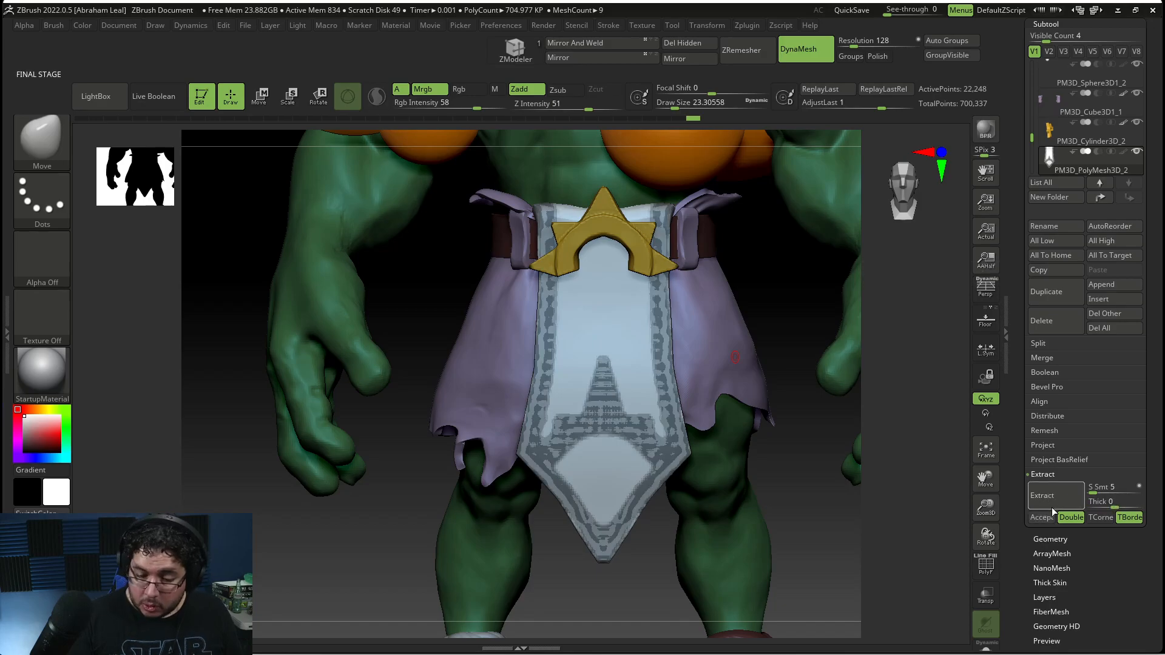
pyautogui.click(1043, 517)
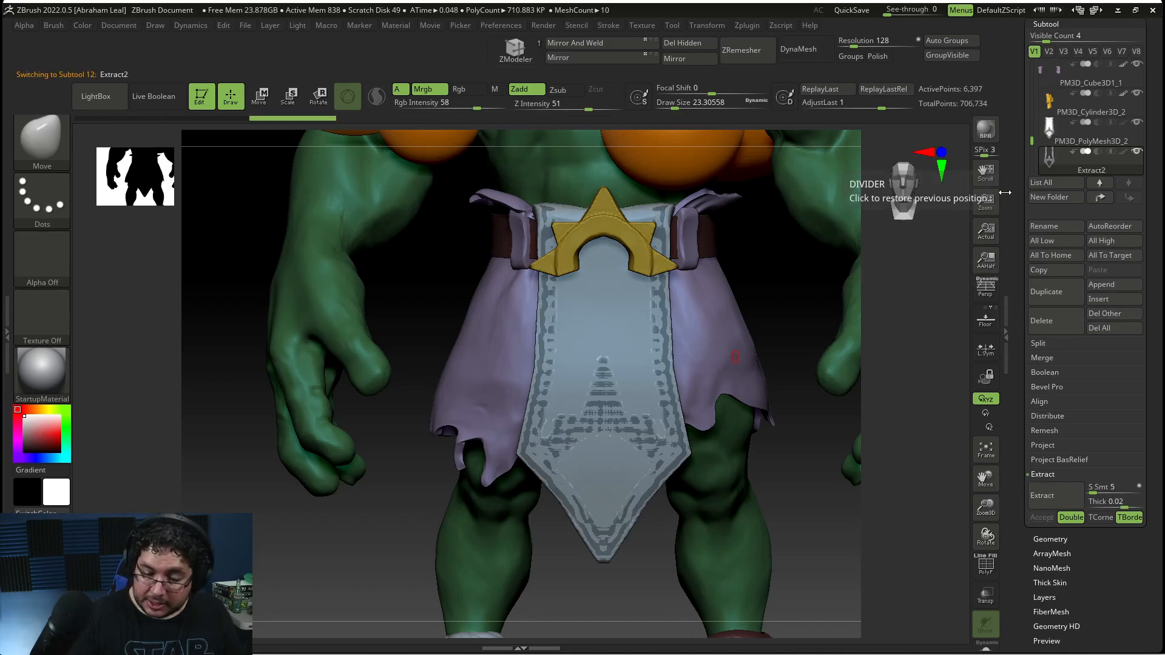
# Step: Isolate the extracted border and display its polygon wireframe
pyautogui.click(991, 640)
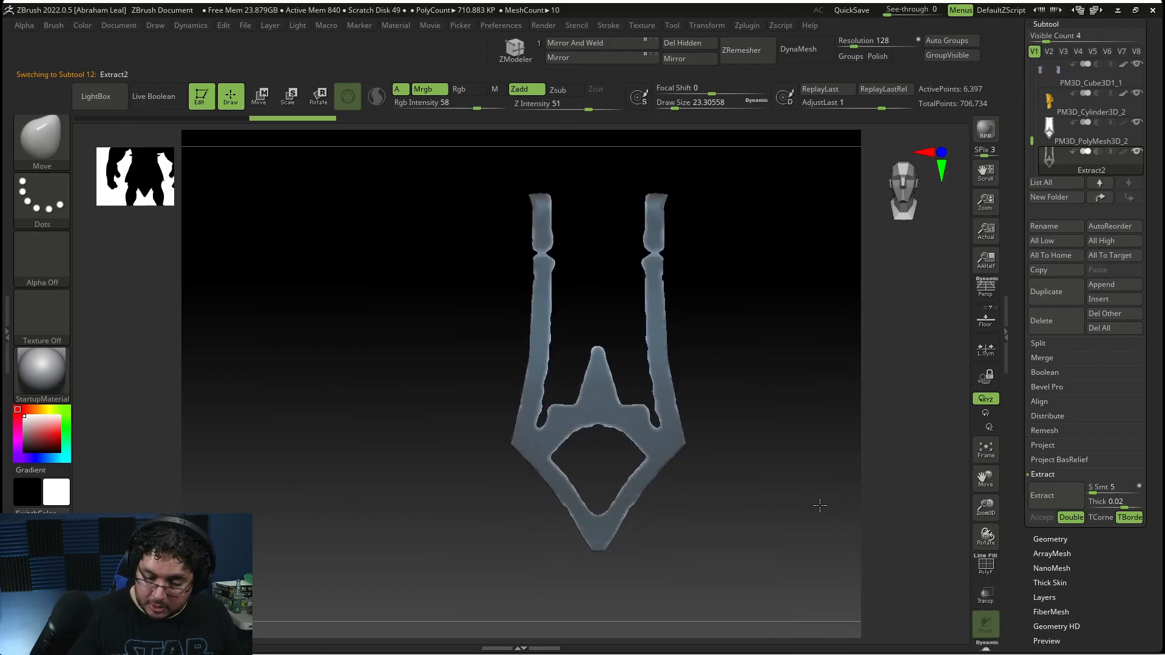
pyautogui.click(996, 638)
pyautogui.click(993, 645)
pyautogui.moveTo(843, 479)
pyautogui.mouseDown()
pyautogui.moveTo(747, 471)
pyautogui.moveTo(822, 449)
pyautogui.moveTo(801, 495)
pyautogui.moveTo(861, 419)
pyautogui.moveTo(746, 330)
pyautogui.mouseUp()
pyautogui.click(985, 565)
# Step: Choose the Move brush and set its Draw Size to about 51 for the isolated border
pyautogui.press('b')
pyautogui.press('n')
pyautogui.press('b')
pyautogui.press('m')
pyautogui.press('v')
pyautogui.press('space')
pyautogui.click(766, 316)
pyautogui.moveTo(731, 310)
pyautogui.mouseDown()
pyautogui.moveTo(717, 327)
pyautogui.moveTo(720, 304)
pyautogui.moveTo(770, 307)
pyautogui.moveTo(768, 318)
pyautogui.moveTo(762, 304)
pyautogui.mouseUp()
pyautogui.moveTo(809, 362); pyautogui.dragTo(843, 428)
# Step: Remesh the extracted border with ZRemesher at a target polygon count of 5
pyautogui.moveTo(1118, 587); pyautogui.dragTo(1122, 566)
pyautogui.click(1051, 541)
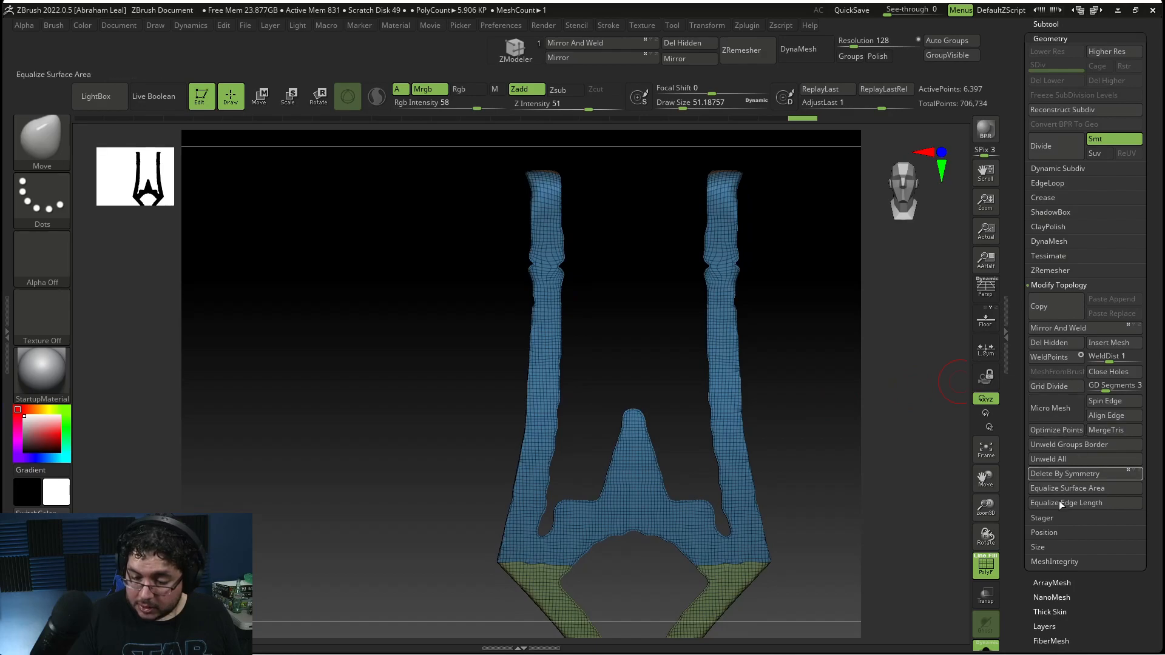
pyautogui.click(1050, 270)
pyautogui.click(1048, 294)
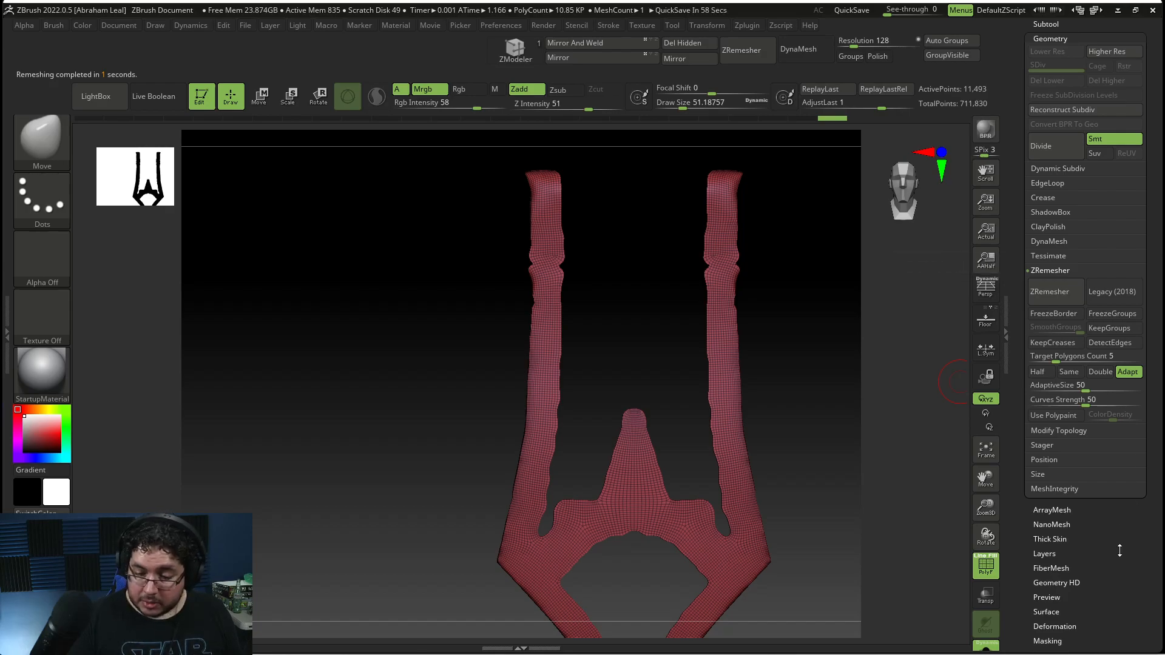
# Step: Smooth the border's uneven edges with the Polish By Features deformation
pyautogui.scroll(-3, 1092, 519)
pyautogui.click(1056, 536)
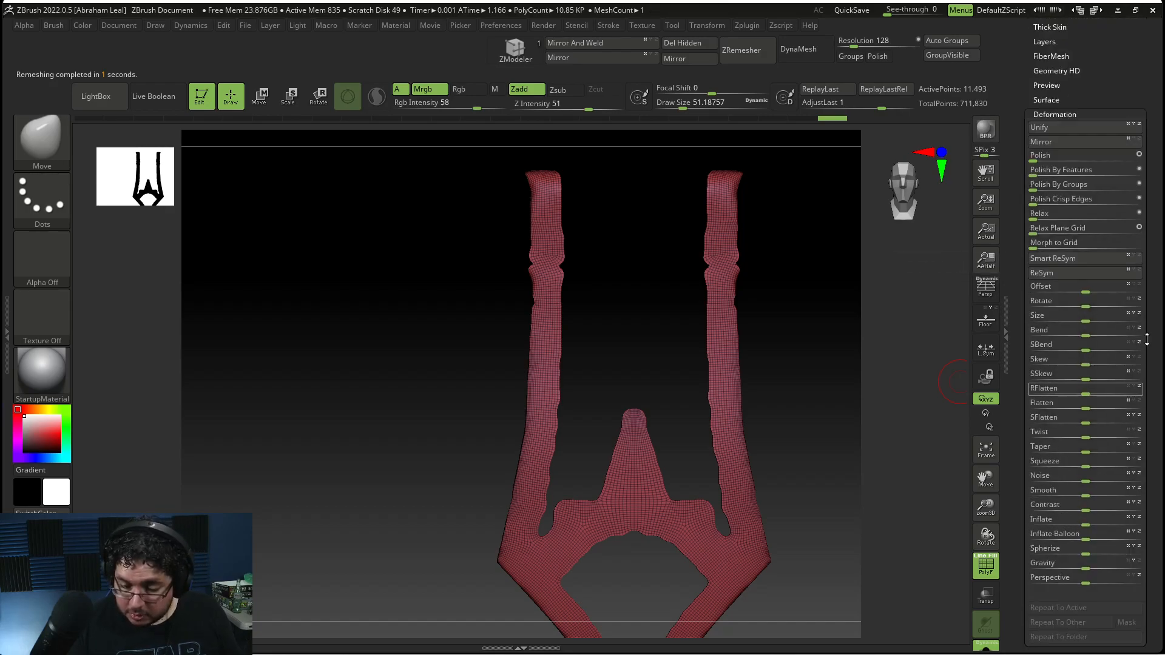
pyautogui.moveTo(1039, 175); pyautogui.dragTo(1089, 167)
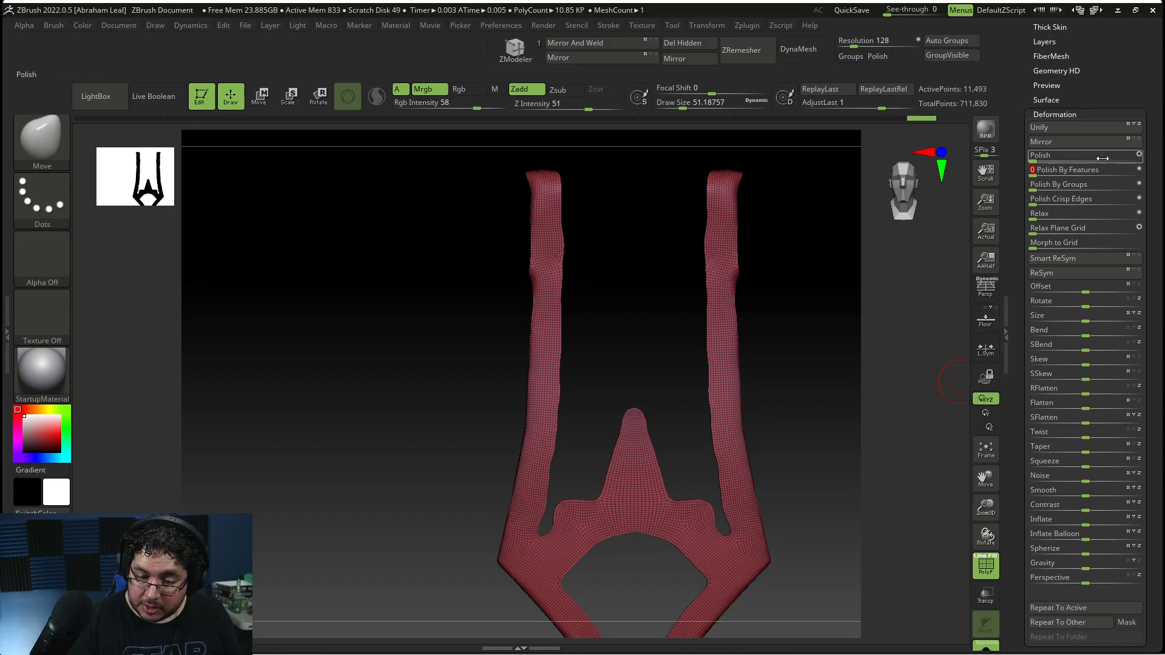
# Step: Remesh the polished border again, then repeat ZRemesher with the Half option to lower its polygon density
pyautogui.moveTo(1102, 103); pyautogui.dragTo(1092, 358)
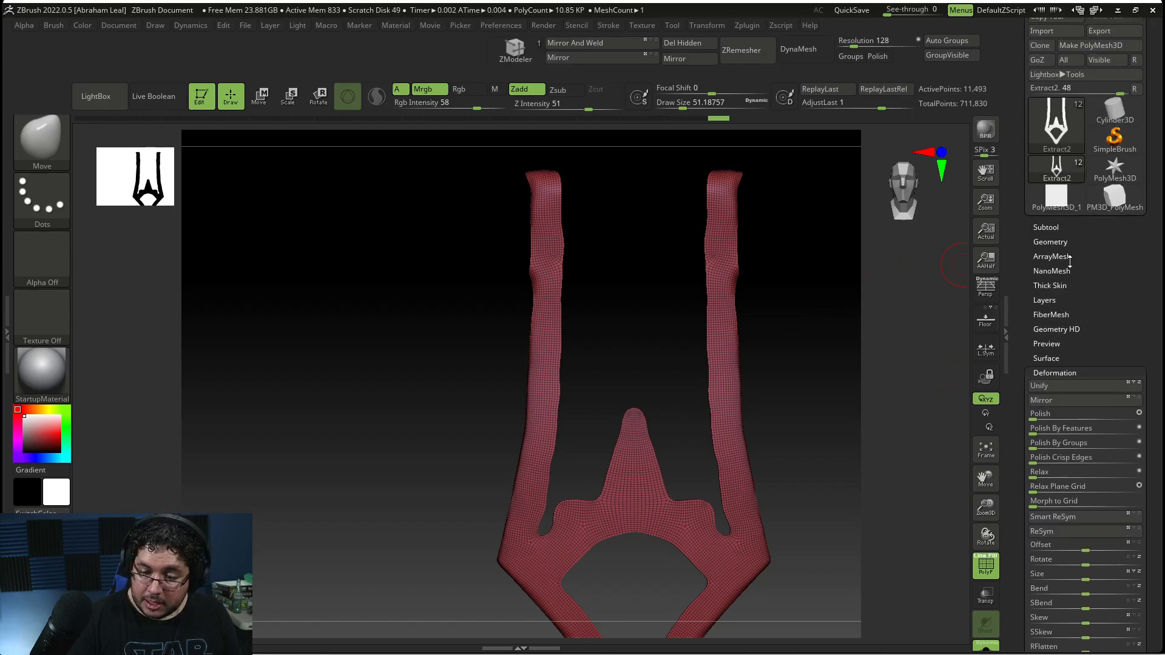
pyautogui.click(1058, 240)
pyautogui.click(1057, 290)
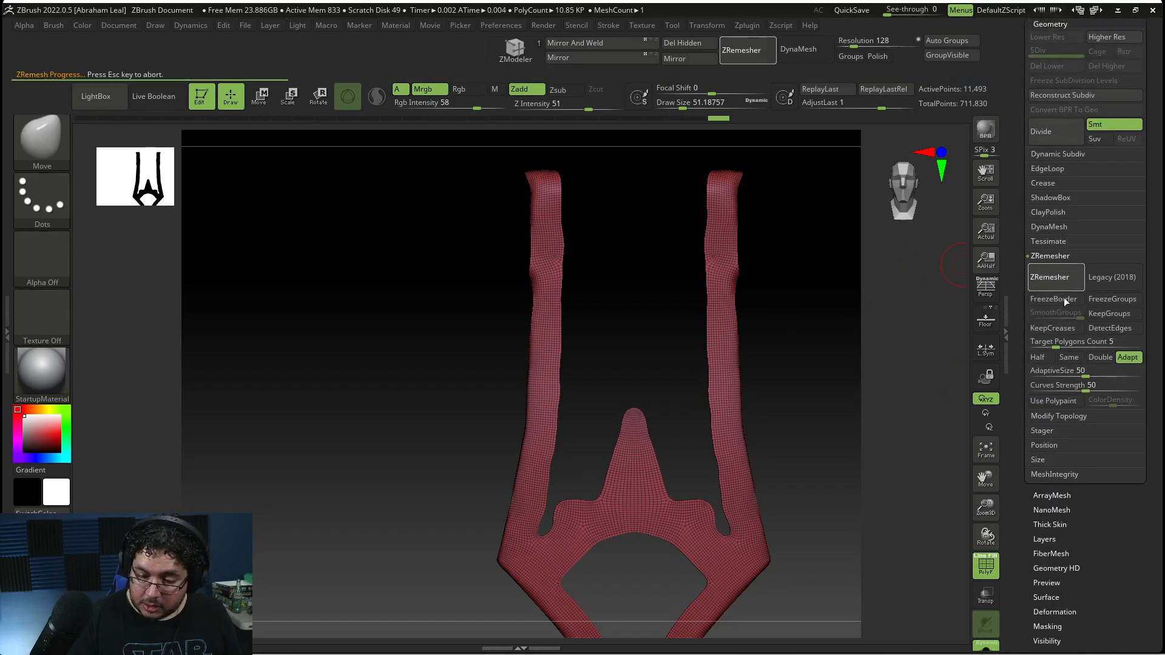
pyautogui.click(1054, 353)
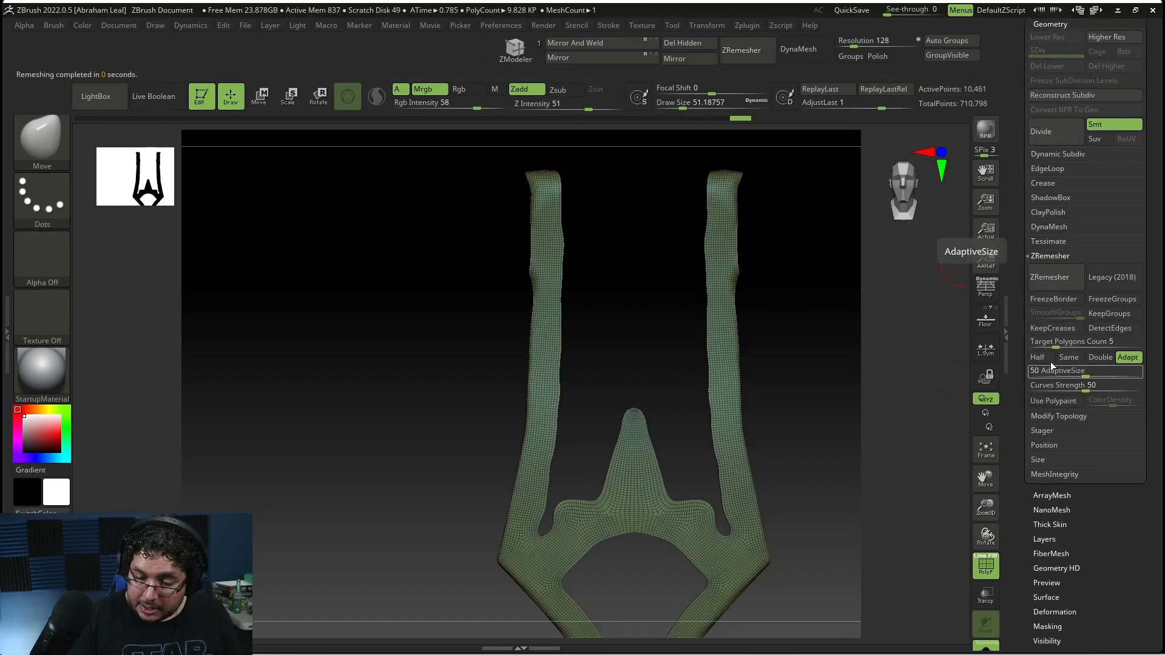
pyautogui.click(1053, 277)
pyautogui.click(1053, 275)
pyautogui.click(1054, 275)
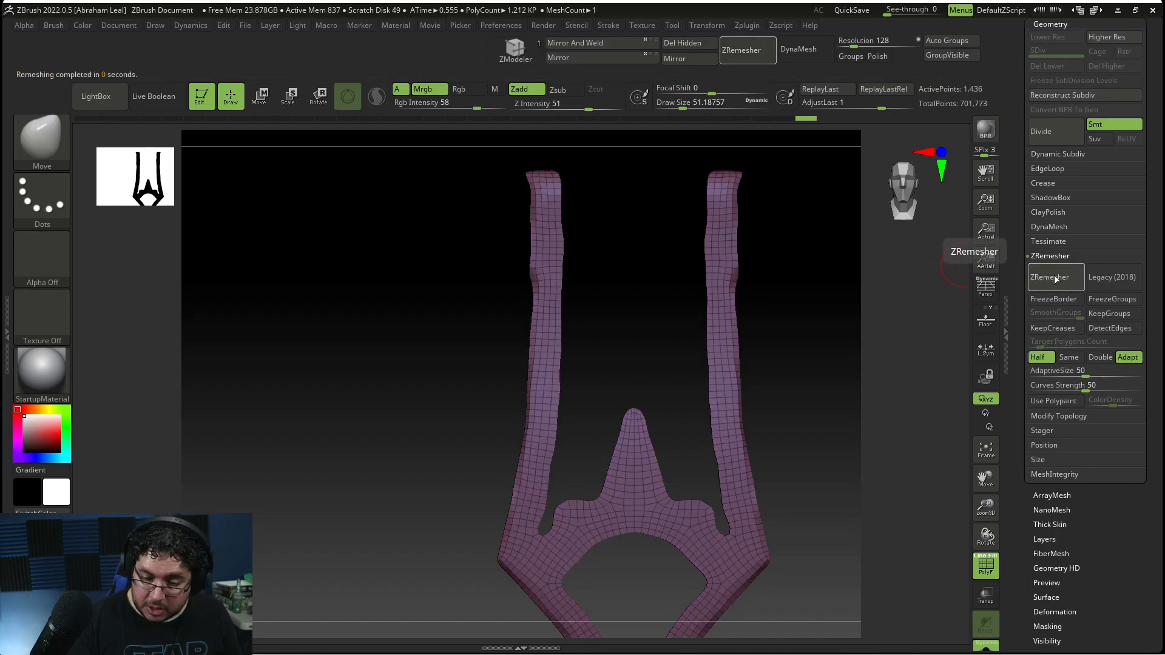
# Step: Remesh the isolated border once more with ZRemesher's Half option, and show the rest of the model again
pyautogui.click(1054, 275)
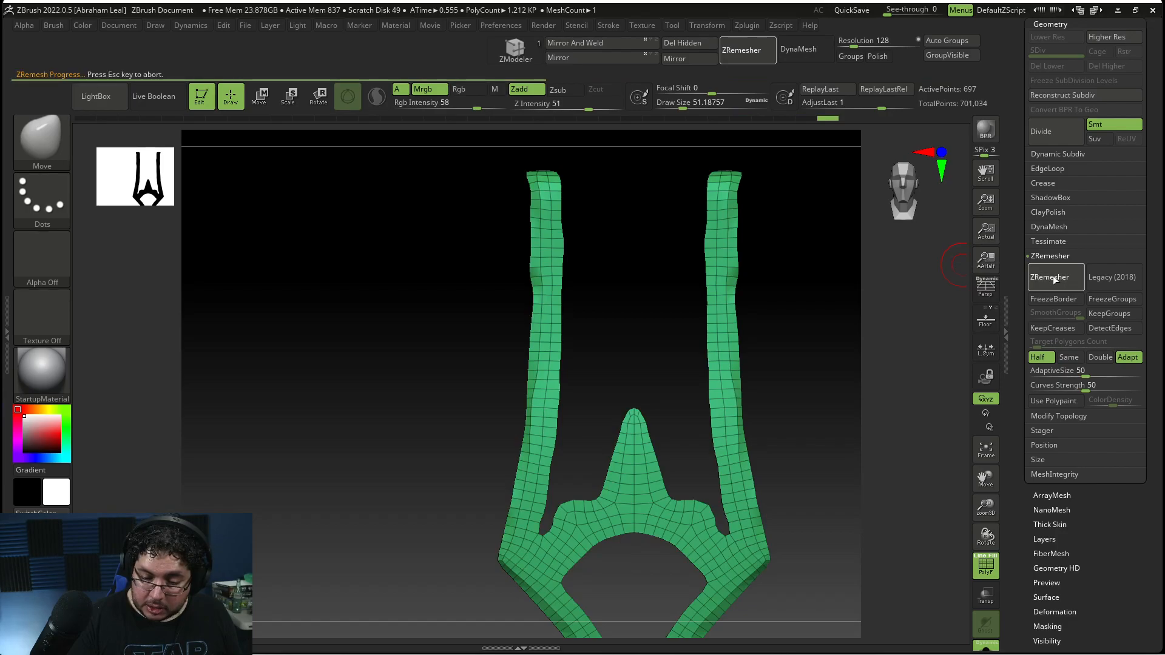
pyautogui.moveTo(832, 487); pyautogui.dragTo(817, 425)
pyautogui.hotkey('ctrl', 'z')
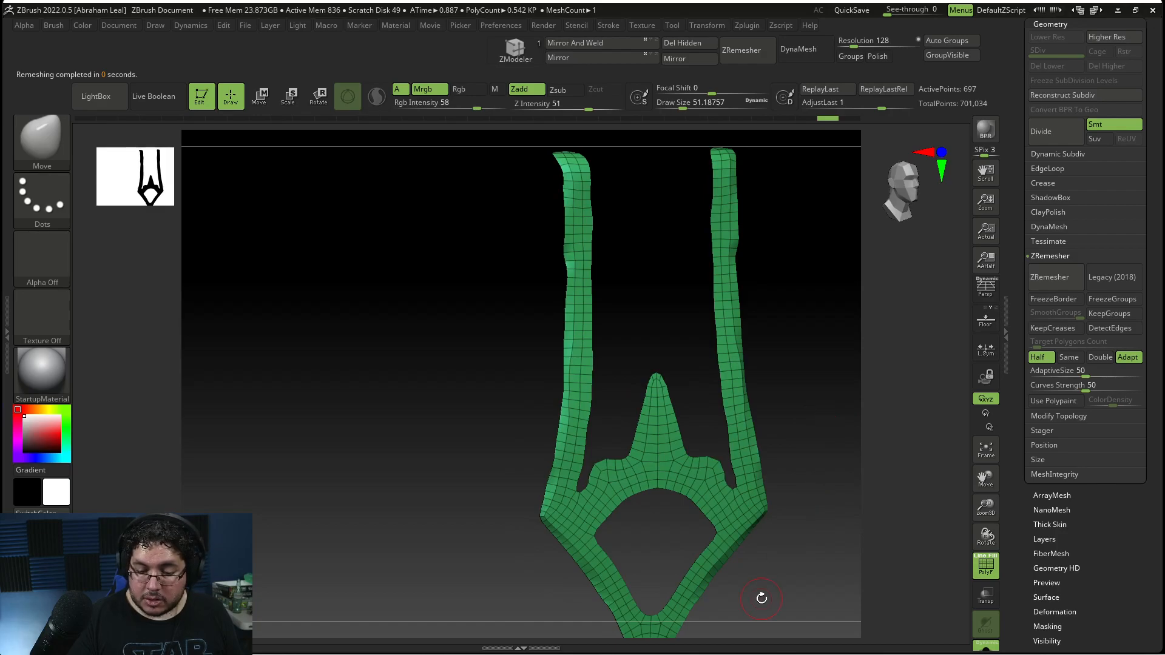
pyautogui.click(992, 647)
pyautogui.moveTo(831, 539)
pyautogui.keyDown('alt'); pyautogui.mouseDown()
pyautogui.moveTo(828, 499)
pyautogui.moveTo(806, 559)
pyautogui.moveTo(805, 543)
pyautogui.moveTo(768, 537)
pyautogui.moveTo(784, 534)
pyautogui.mouseUp(); pyautogui.keyUp('alt')
# Step: Give the flat border thickness using the ZModeler QMesh polygon action with the Polygroup All target
pyautogui.click(523, 52)
pyautogui.press('space')
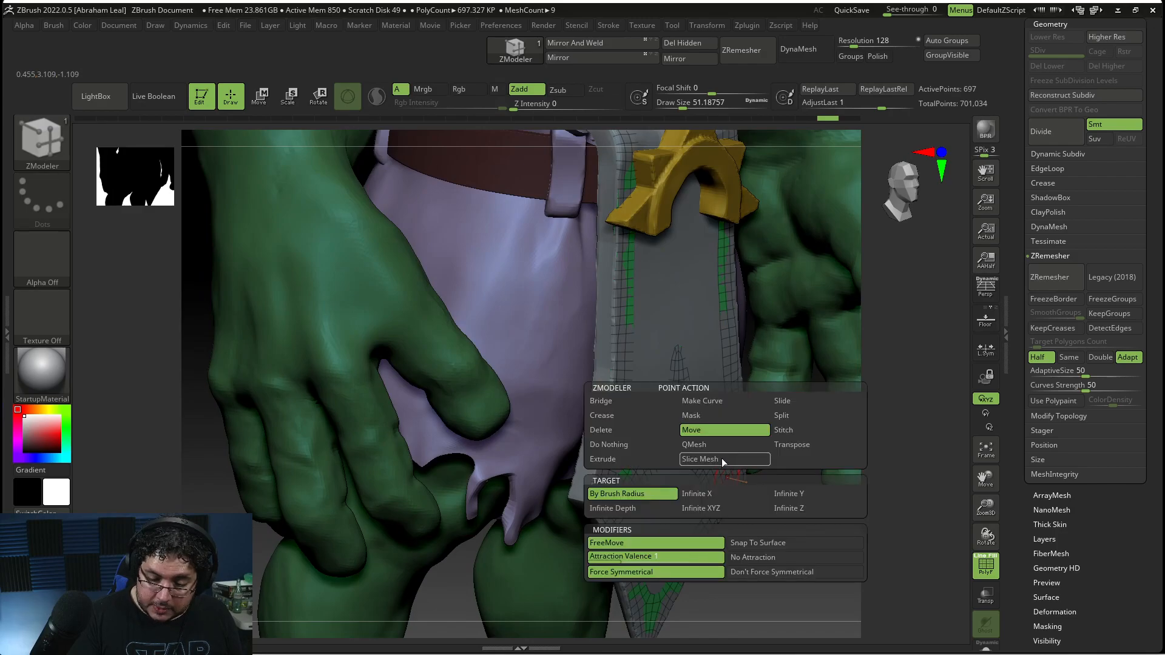
pyautogui.press('space')
pyautogui.keyDown('alt'); pyautogui.moveTo(770, 511); pyautogui.dragTo(783, 567); pyautogui.keyUp('alt')
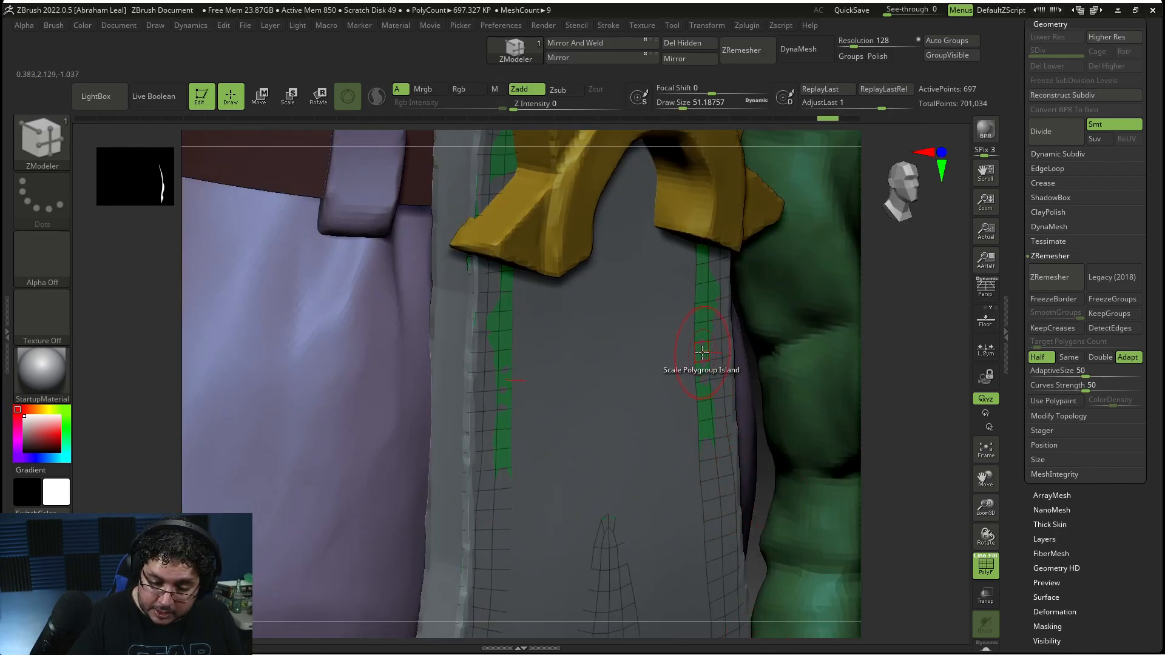
pyautogui.press('space')
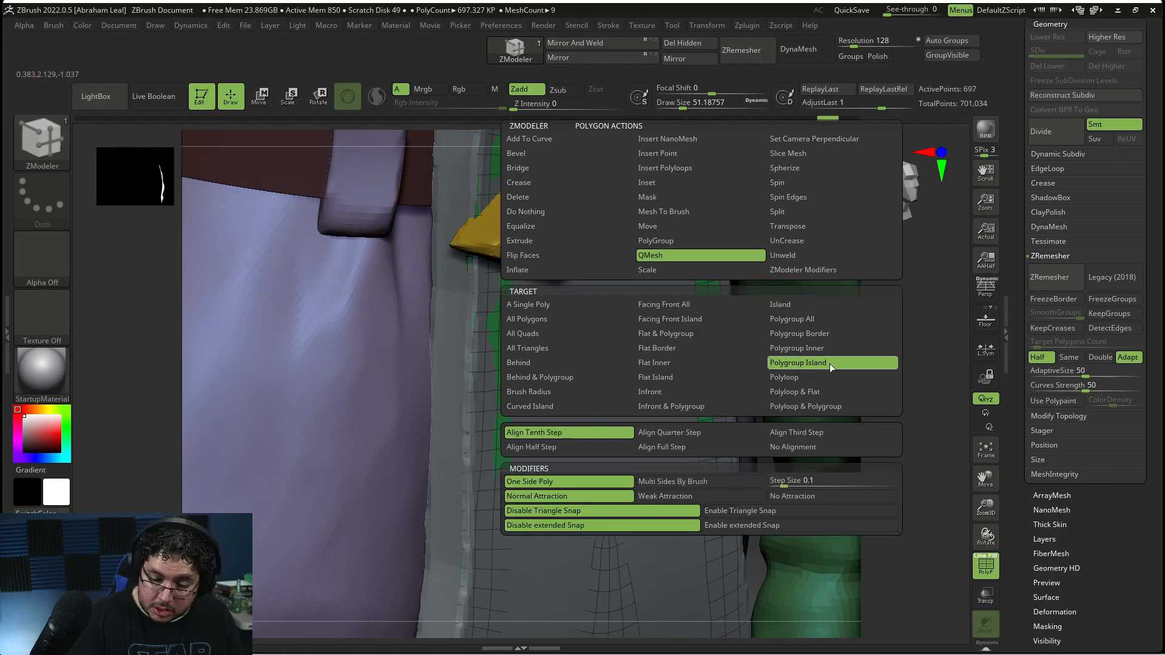
pyautogui.click(812, 317)
pyautogui.moveTo(704, 428); pyautogui.dragTo(720, 428)
pyautogui.keyDown('alt'); pyautogui.moveTo(881, 440); pyautogui.dragTo(899, 413); pyautogui.keyUp('alt')
pyautogui.press('f')
pyautogui.hotkey('shift', 'f')
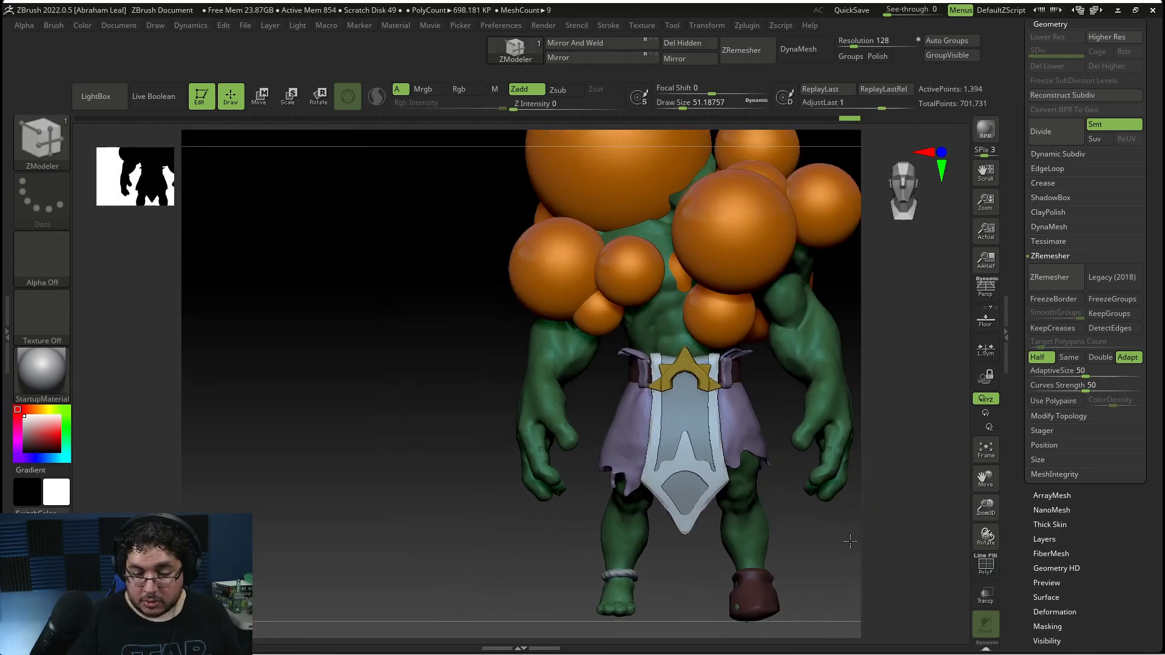
# Step: Try subdividing the thickened border to preview its smoothing, and undo it
pyautogui.press('f')
pyautogui.keyDown('alt'); pyautogui.moveTo(897, 535); pyautogui.dragTo(864, 565); pyautogui.keyUp('alt')
pyautogui.hotkey('ctrl', 'd')
pyautogui.hotkey('ctrl', 'z')
# Step: Insert single edge loops around the border's front and back rims with ZModeler to sharpen its edges
pyautogui.keyDown('alt'); pyautogui.moveTo(573, 477); pyautogui.dragTo(628, 570); pyautogui.keyUp('alt')
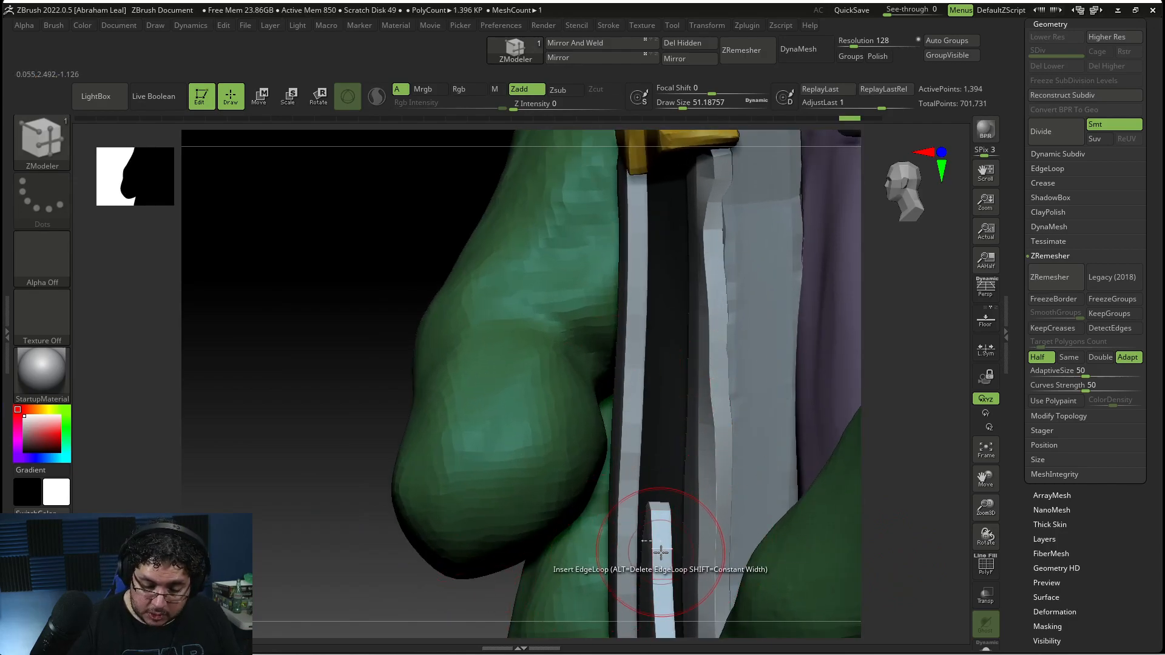
pyautogui.press('space')
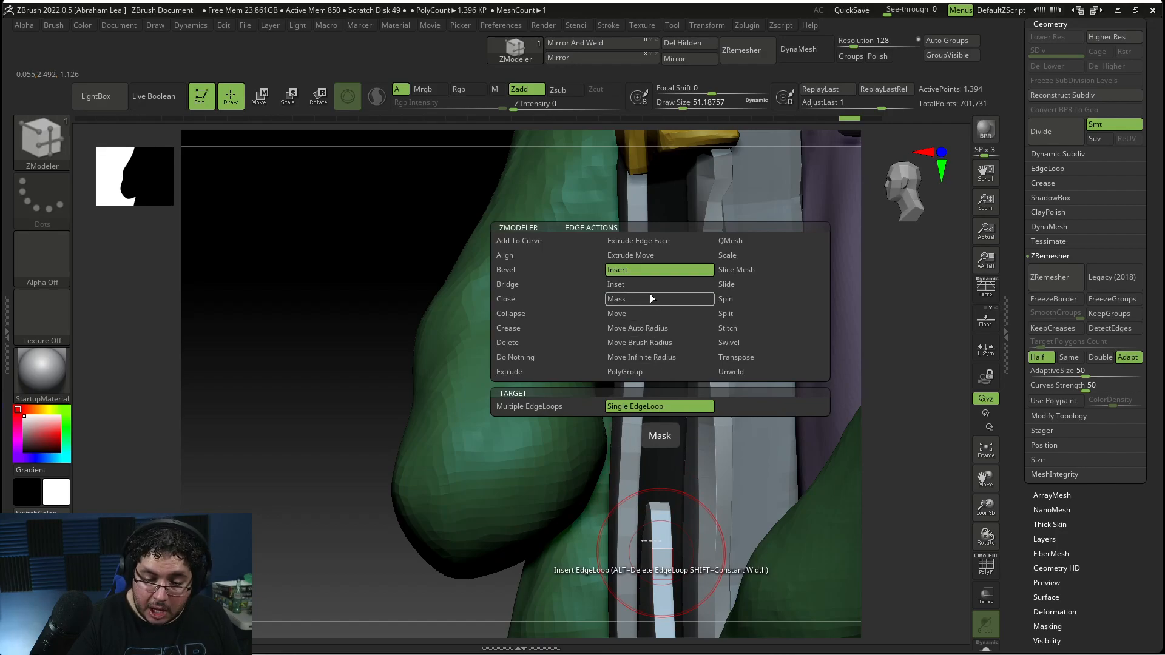
pyautogui.click(653, 274)
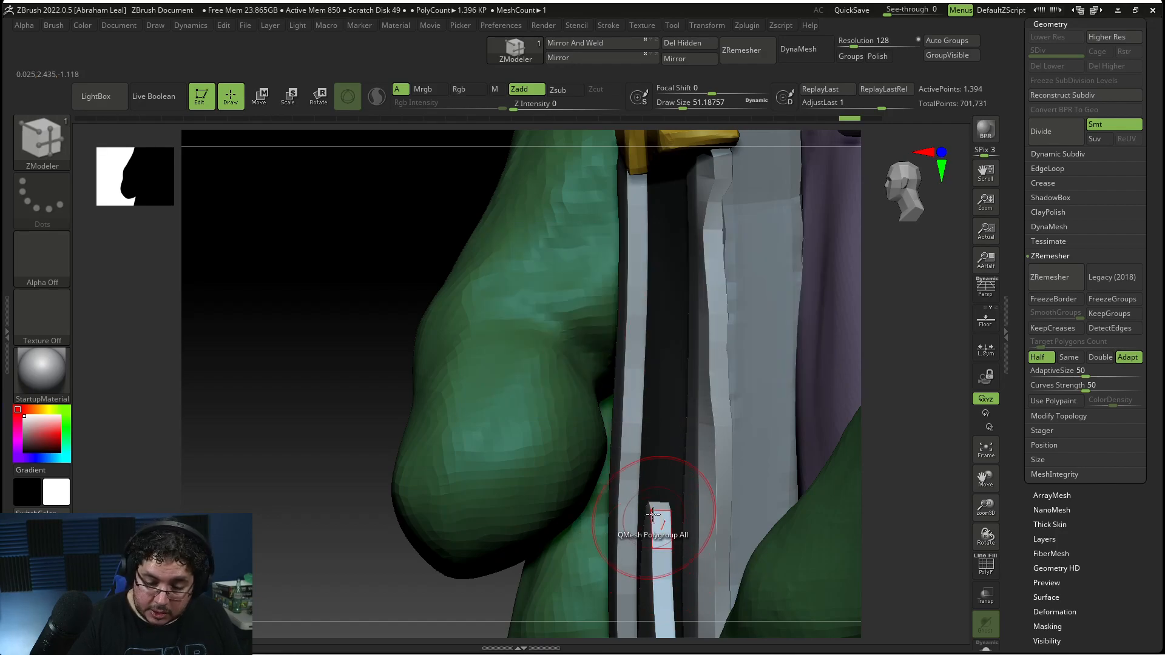
pyautogui.click(657, 513)
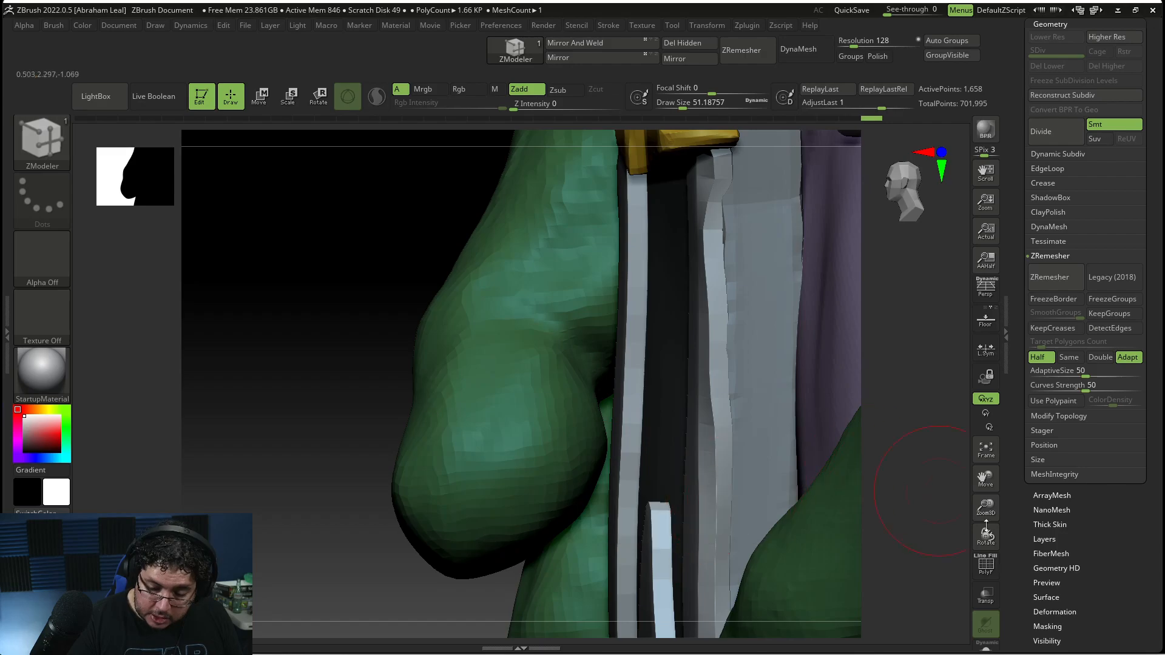
pyautogui.hotkey('shift', 'f')
pyautogui.moveTo(663, 516); pyautogui.dragTo(650, 479)
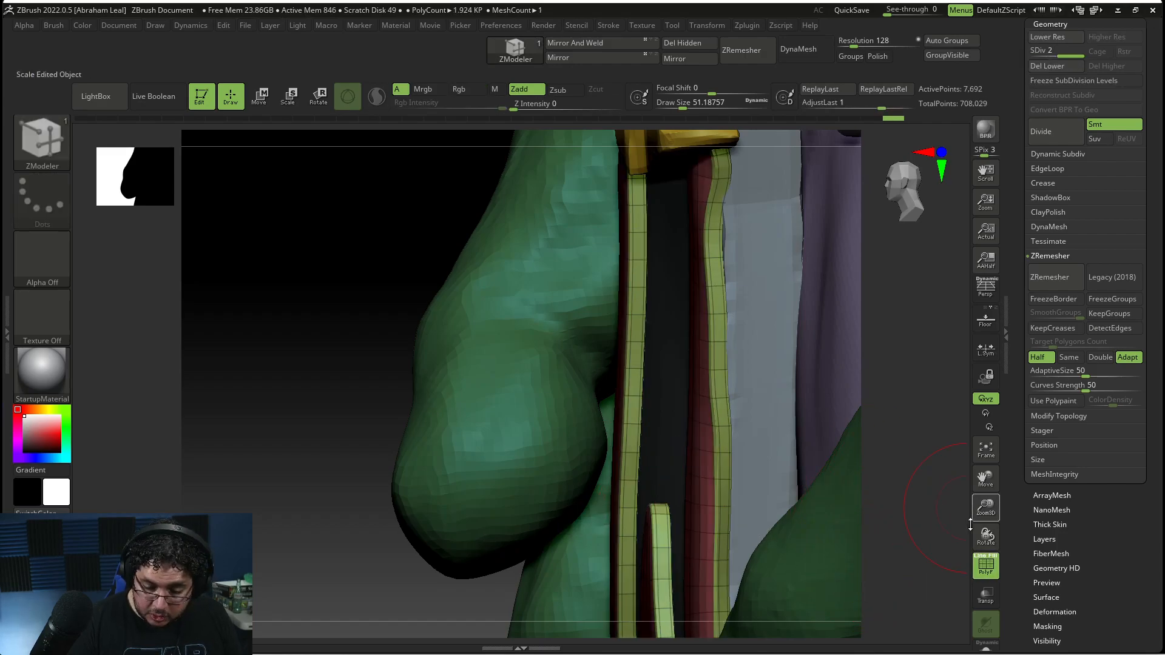
# Step: Try one subdivision level on the border with its new edge loops, check it from the front, and undo it
pyautogui.hotkey('ctrl', 'd')
pyautogui.keyDown('shift'); pyautogui.moveTo(917, 543); pyautogui.dragTo(905, 516); pyautogui.keyUp('shift')
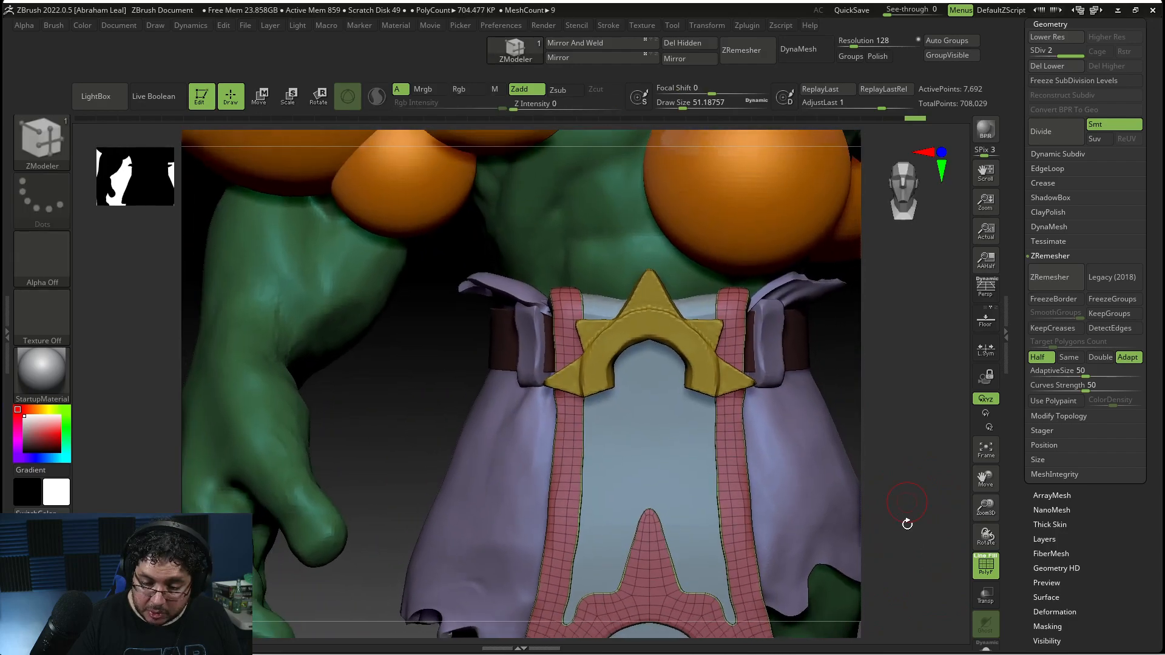
pyautogui.keyDown('alt'); pyautogui.moveTo(907, 589); pyautogui.dragTo(908, 517); pyautogui.keyUp('alt')
pyautogui.hotkey('ctrl', 'z')
# Step: Subdivide the border twice and delete its lower subdivision levels
pyautogui.keyDown('alt'); pyautogui.moveTo(921, 575); pyautogui.dragTo(908, 519); pyautogui.keyUp('alt')
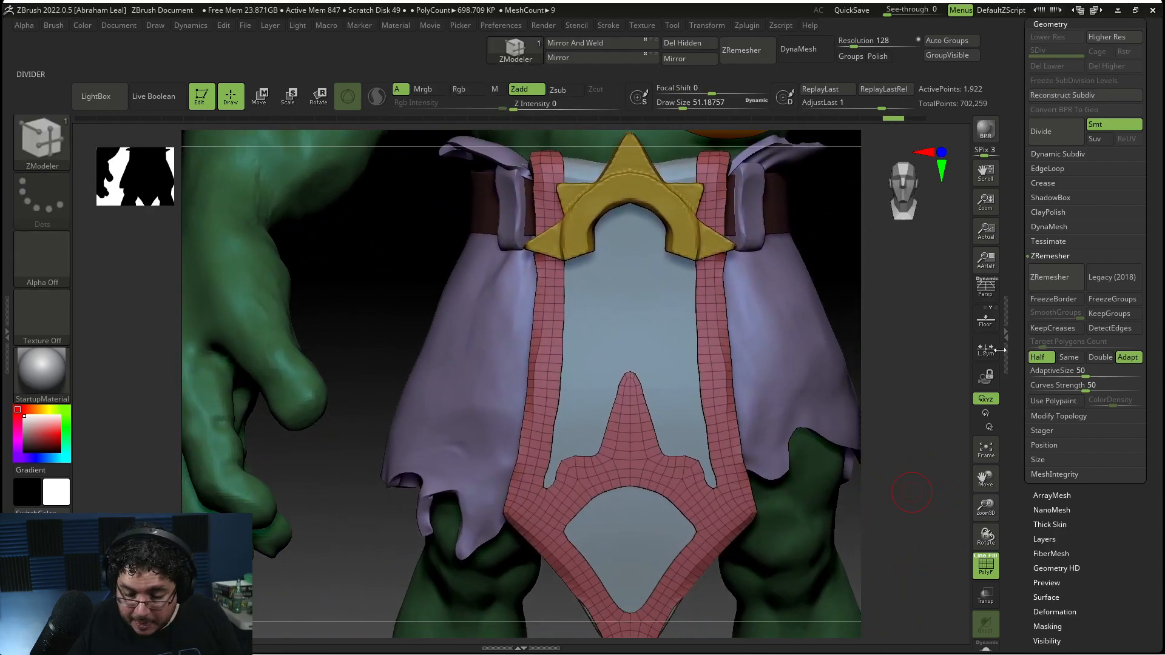
pyautogui.hotkey('ctrl', 'd')
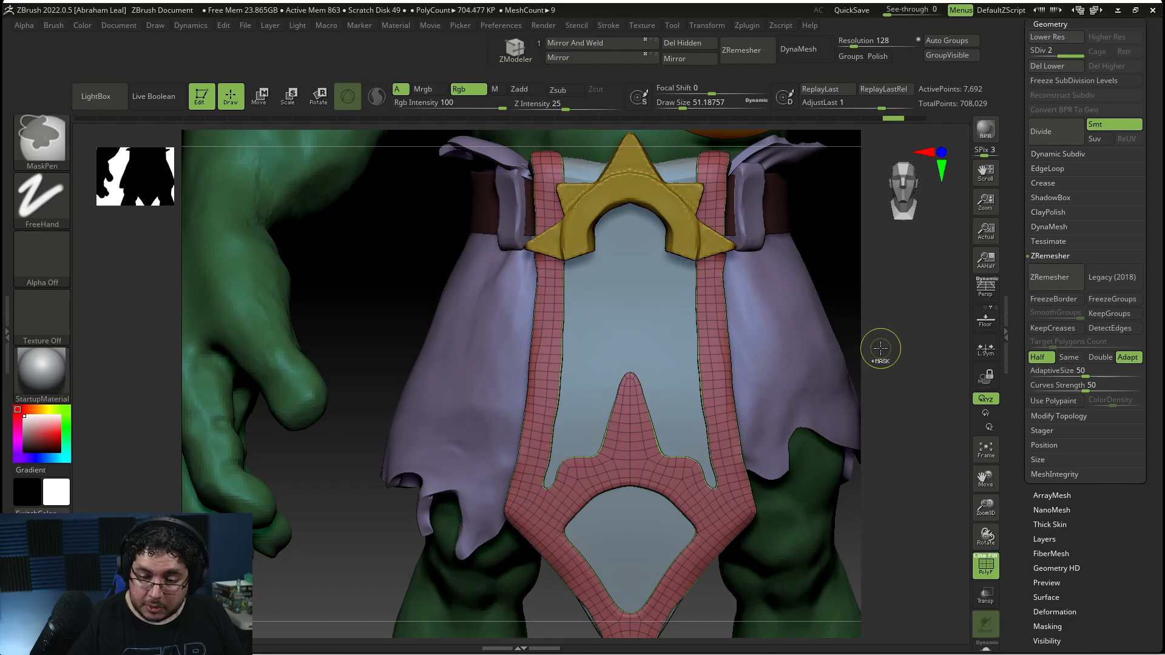
pyautogui.hotkey('ctrl', 'd')
pyautogui.click(1053, 68)
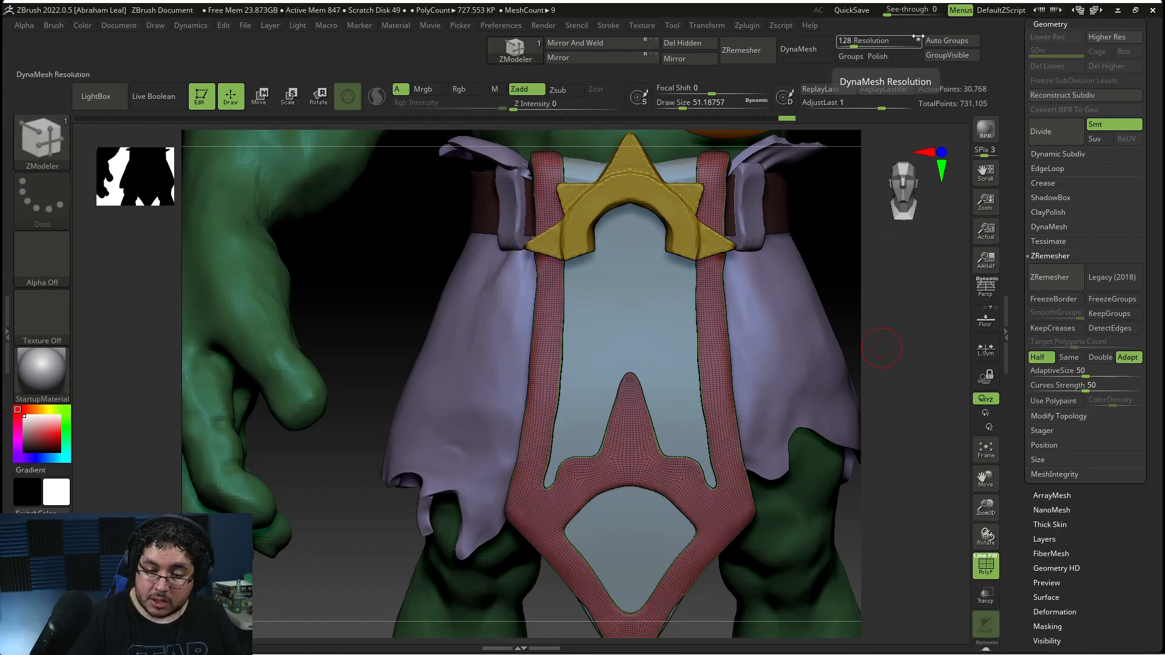
# Step: DynaMesh the border with Polish on at resolution 128, undo that result, and DynaMesh it at resolution 192 instead
pyautogui.click(807, 57)
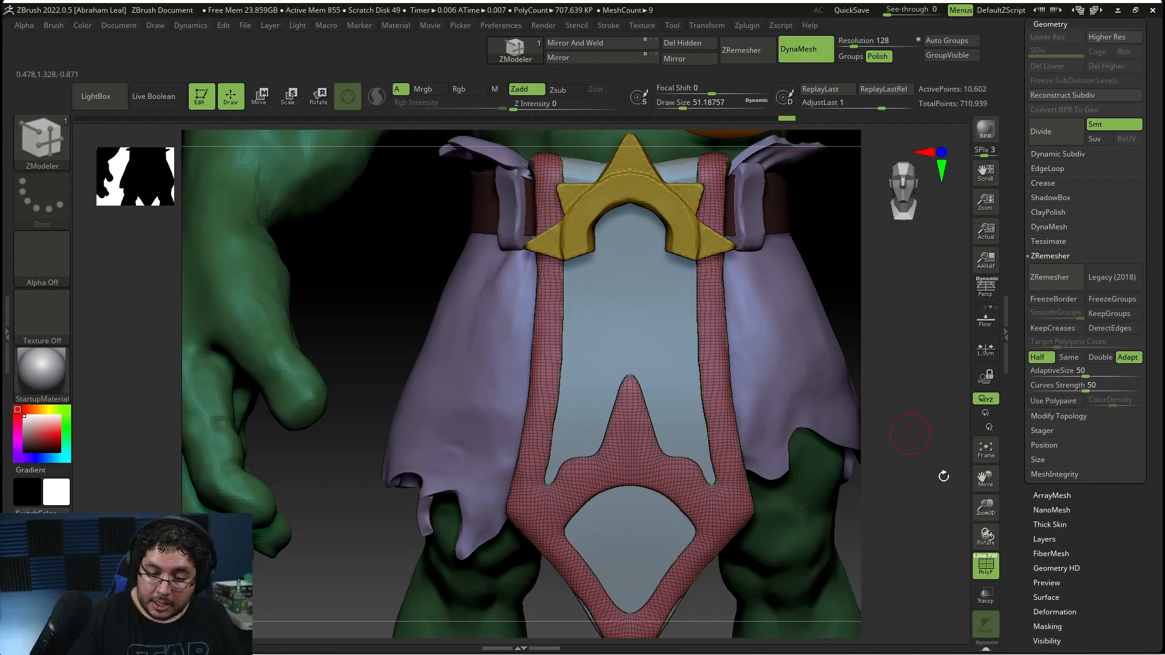
pyautogui.click(982, 562)
pyautogui.moveTo(934, 537); pyautogui.dragTo(810, 562)
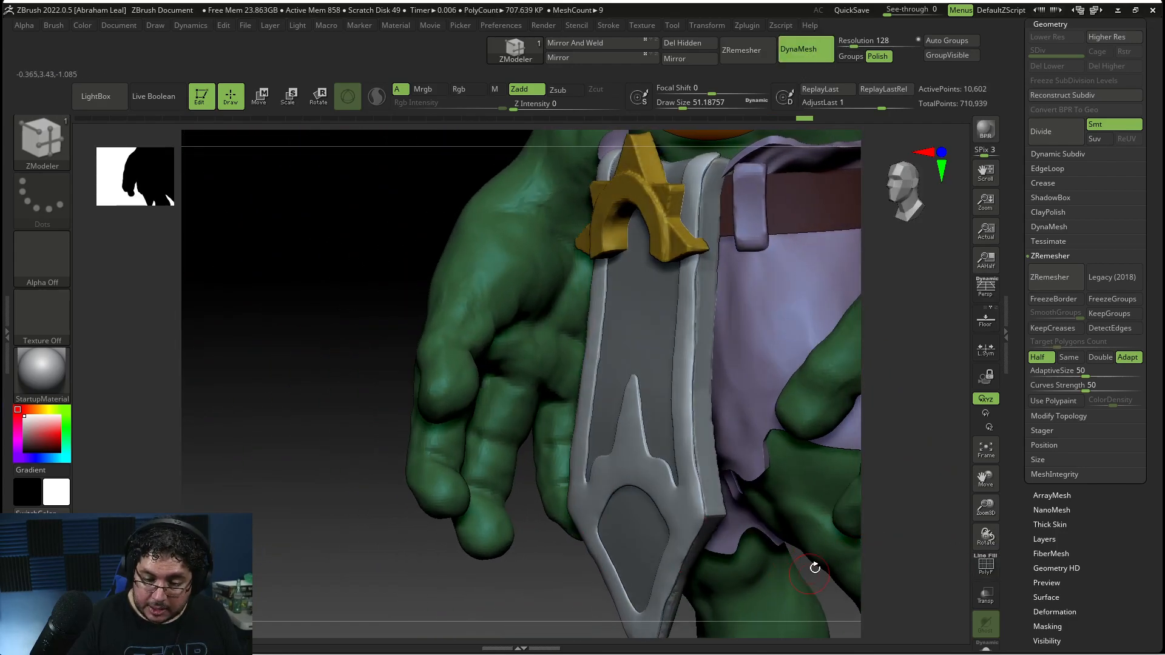
pyautogui.hotkey('ctrl', 'z')
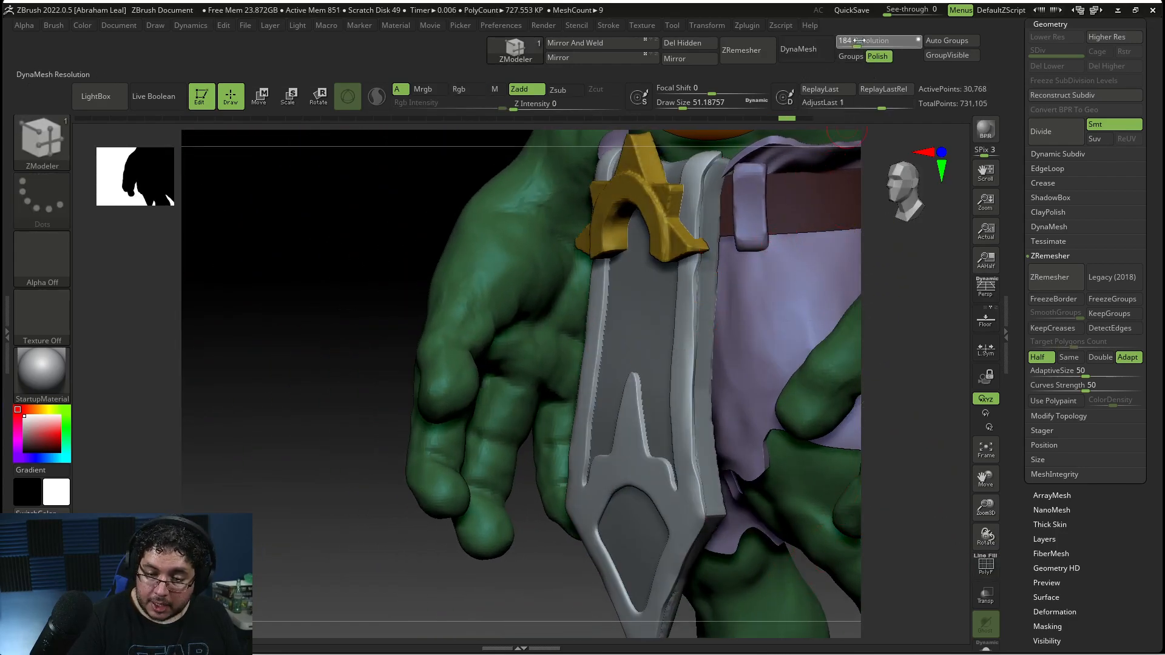
pyautogui.click(798, 50)
pyautogui.moveTo(905, 489)
pyautogui.keyDown('shift'); pyautogui.mouseDown()
pyautogui.moveTo(944, 497)
pyautogui.moveTo(850, 493)
pyautogui.mouseUp(); pyautogui.keyUp('shift')
# Step: Fit the border's side strips to the loincloth with the Move brush at a Draw Size of about 128
pyautogui.press('b')
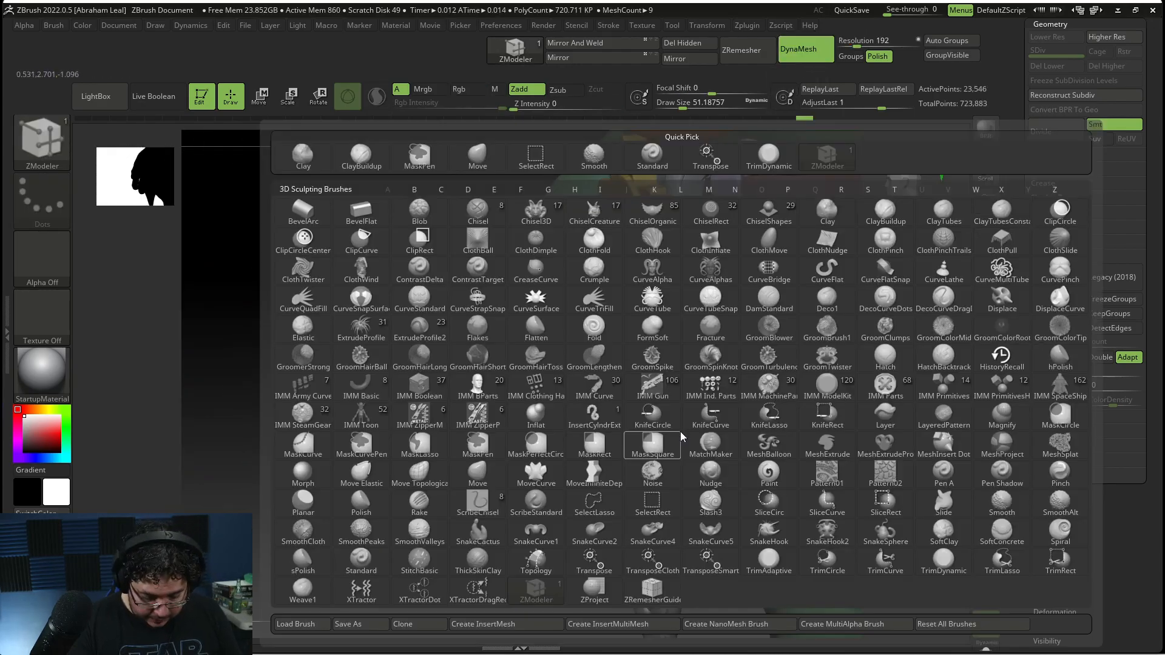
pyautogui.press('m')
pyautogui.press('v')
pyautogui.press('space')
pyautogui.moveTo(696, 386)
pyautogui.mouseDown()
pyautogui.moveTo(709, 387)
pyautogui.moveTo(676, 309)
pyautogui.mouseUp()
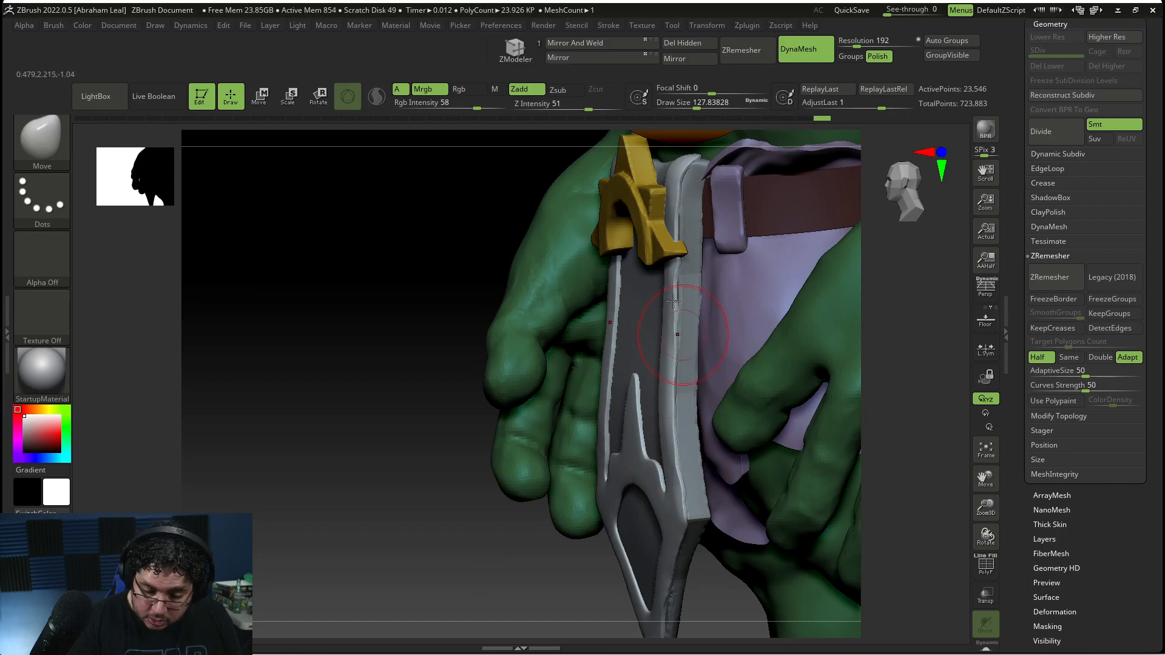
pyautogui.moveTo(681, 227); pyautogui.dragTo(685, 250)
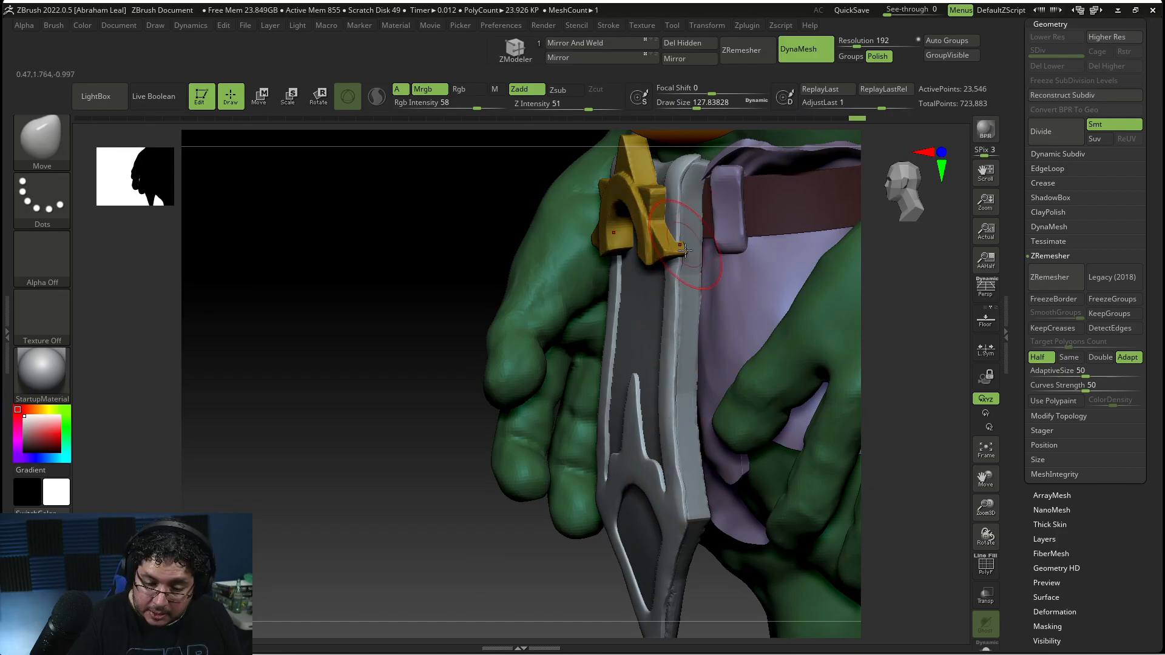
pyautogui.keyDown('shift'); pyautogui.moveTo(559, 571); pyautogui.dragTo(646, 558); pyautogui.keyUp('shift')
pyautogui.moveTo(904, 498)
pyautogui.keyDown('alt'); pyautogui.mouseDown()
pyautogui.moveTo(911, 564)
pyautogui.moveTo(900, 580)
pyautogui.mouseUp(); pyautogui.keyUp('alt')
# Step: Reshape the border's central spike and small side points with the Move brush at a Draw Size of about 59
pyautogui.keyDown('alt'); pyautogui.moveTo(952, 404); pyautogui.dragTo(1015, 342); pyautogui.keyUp('alt')
pyautogui.moveTo(593, 419)
pyautogui.mouseDown()
pyautogui.moveTo(581, 394)
pyautogui.moveTo(589, 408)
pyautogui.mouseUp()
pyautogui.press('space')
pyautogui.hotkey('ctrl', 'z')
pyautogui.moveTo(607, 446); pyautogui.dragTo(619, 505)
pyautogui.keyDown('alt'); pyautogui.moveTo(906, 515); pyautogui.dragTo(910, 443); pyautogui.keyUp('alt')
pyautogui.moveTo(697, 491)
pyautogui.mouseDown()
pyautogui.moveTo(693, 478)
pyautogui.moveTo(709, 487)
pyautogui.mouseUp()
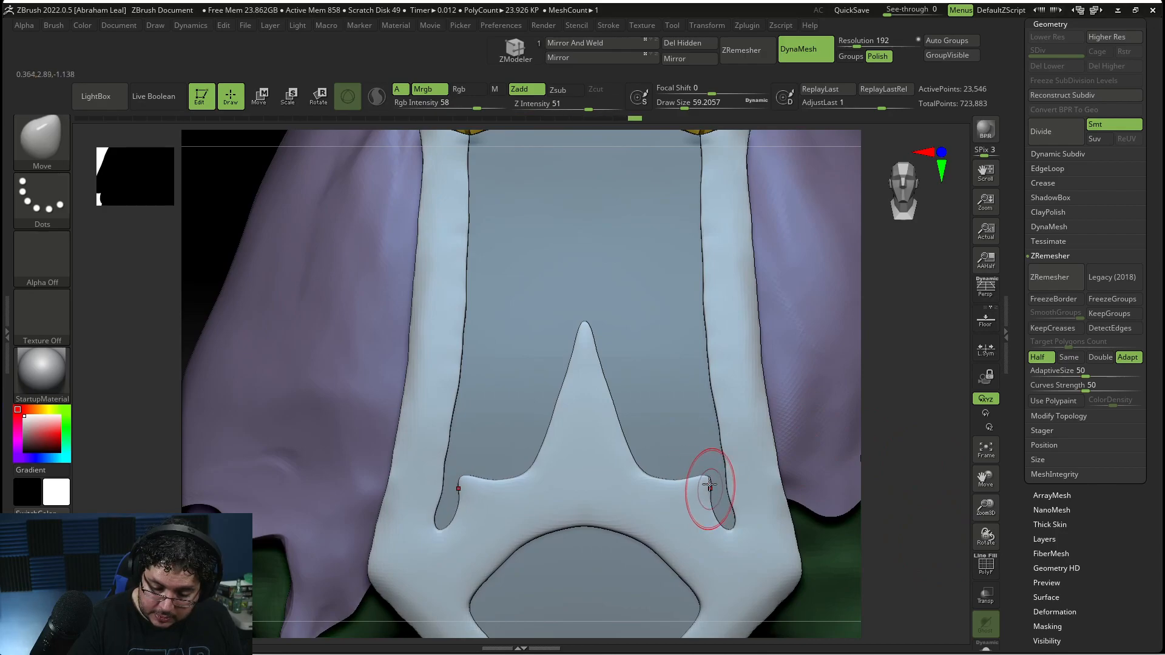
pyautogui.keyDown('alt'); pyautogui.moveTo(954, 497); pyautogui.dragTo(853, 537); pyautogui.keyUp('alt')
pyautogui.moveTo(429, 514); pyautogui.dragTo(636, 521)
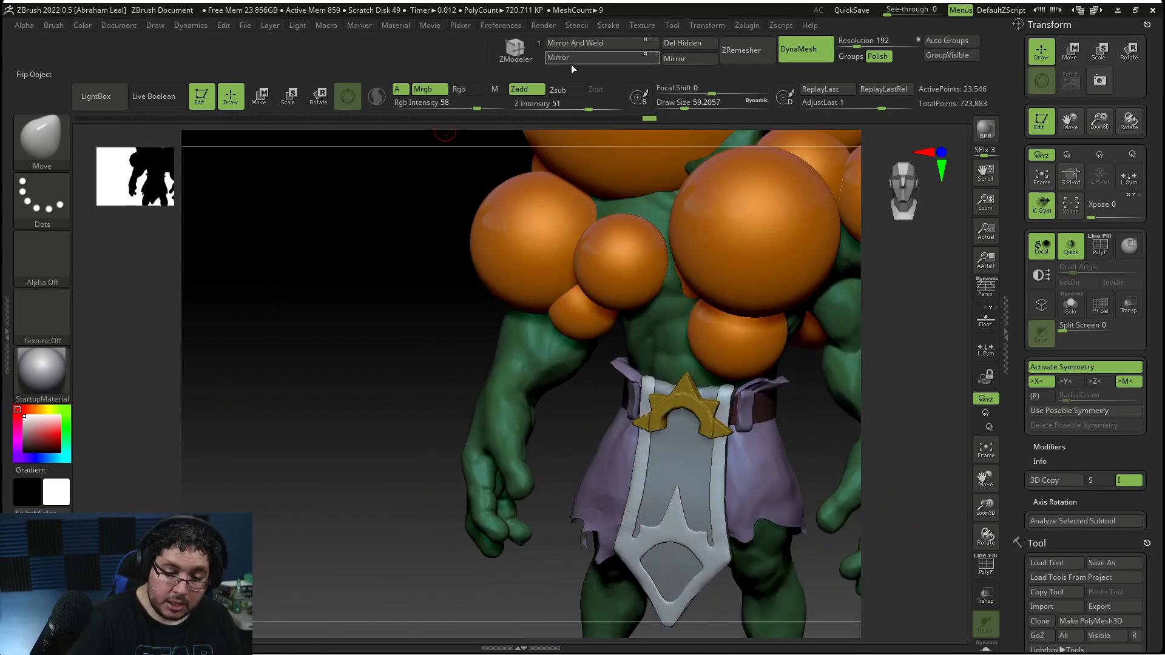
# Step: Fill the border with the belt ornament's gold (R 233, G 177, B 43) at Rgb Intensity 100, and reset the active colour to white
pyautogui.click(464, 91)
pyautogui.moveTo(475, 110); pyautogui.dragTo(505, 110)
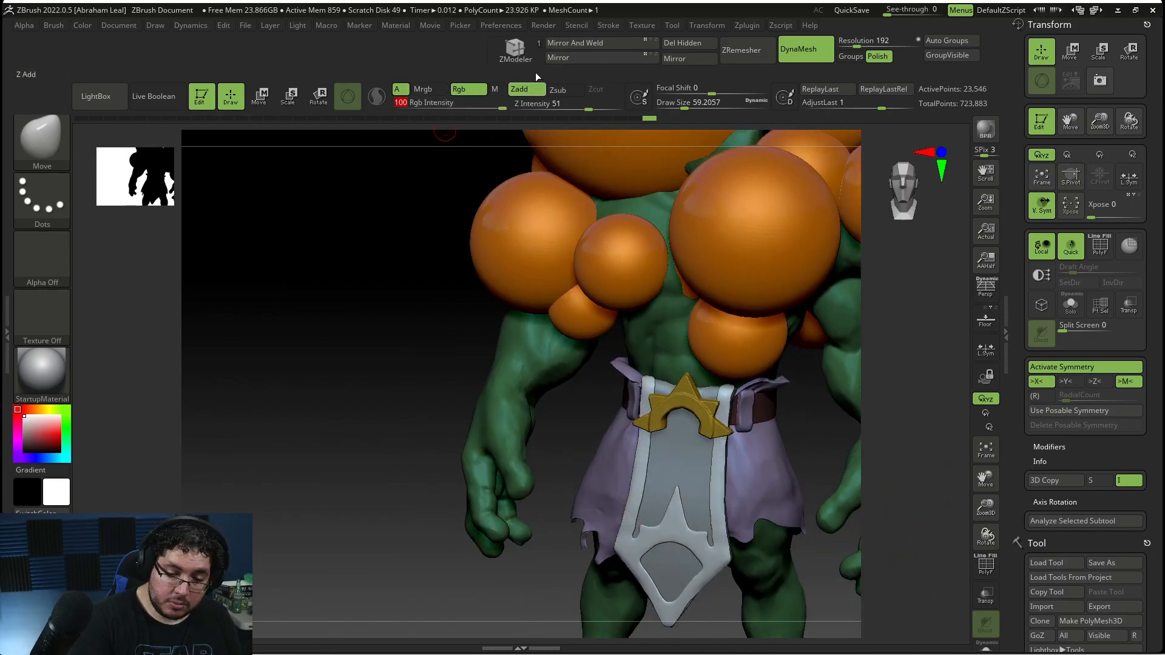
pyautogui.moveTo(46, 436); pyautogui.dragTo(687, 407)
pyautogui.click(87, 27)
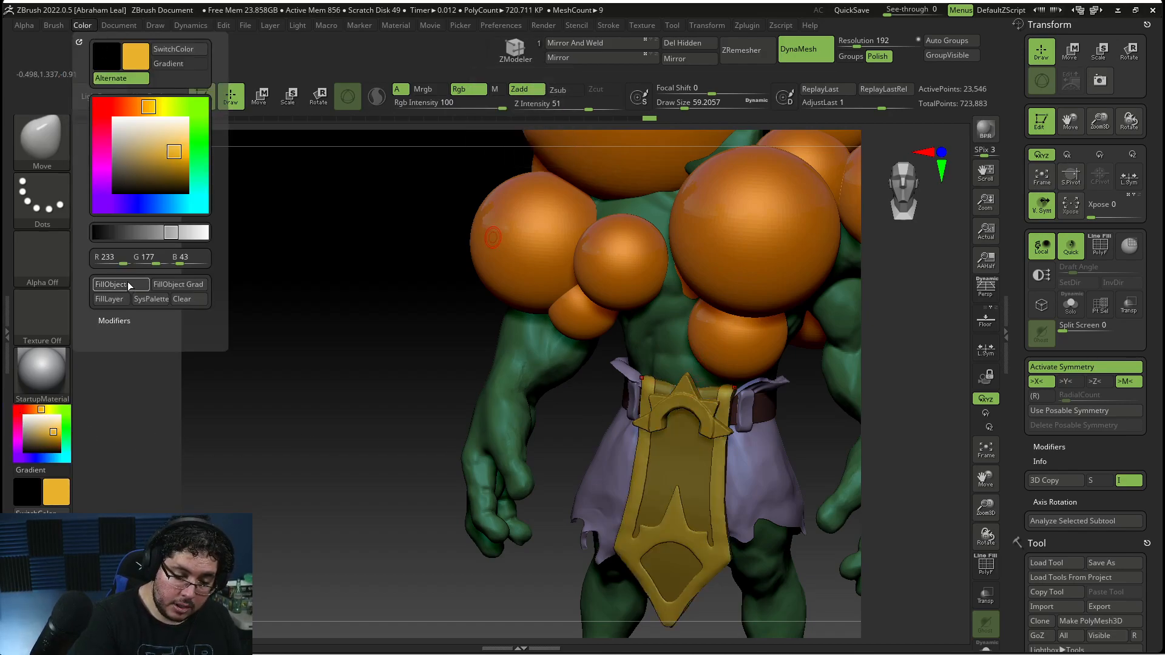
pyautogui.moveTo(48, 433); pyautogui.dragTo(24, 416)
pyautogui.keyDown('alt'); pyautogui.moveTo(273, 462); pyautogui.dragTo(376, 502); pyautogui.keyUp('alt')
pyautogui.keyDown('alt'); pyautogui.moveTo(861, 597); pyautogui.dragTo(723, 507); pyautogui.keyUp('alt')
pyautogui.moveTo(893, 526); pyautogui.dragTo(882, 528)
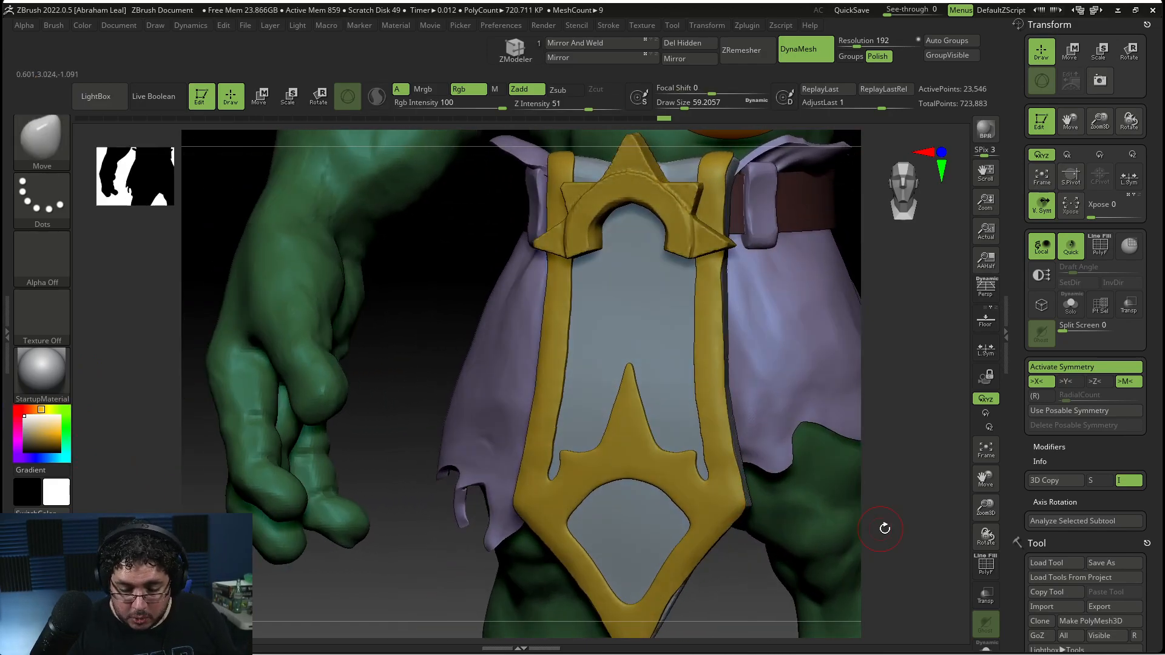
# Step: Check the concept reference and flatten the gold border's surface with the TrimDynamic brush at a Draw Size of about 71
pyautogui.hotkey('alt', 'Tab')
pyautogui.hotkey('alt', 'Tab')
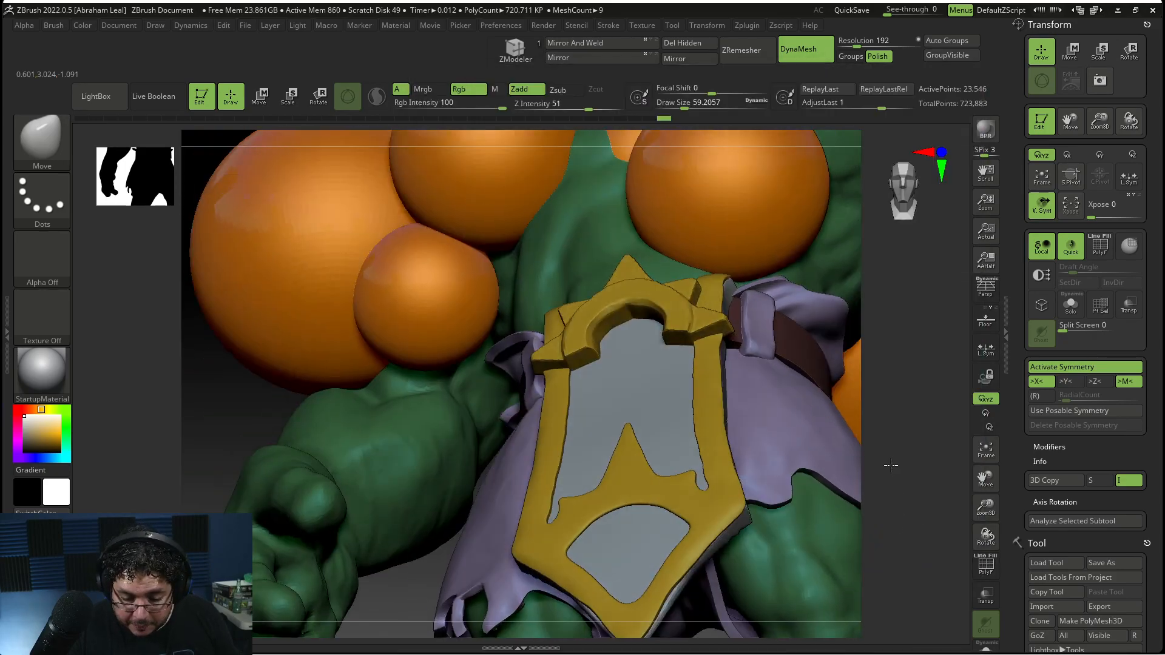
pyautogui.moveTo(900, 551); pyautogui.dragTo(829, 408)
pyautogui.moveTo(644, 470); pyautogui.dragTo(726, 498)
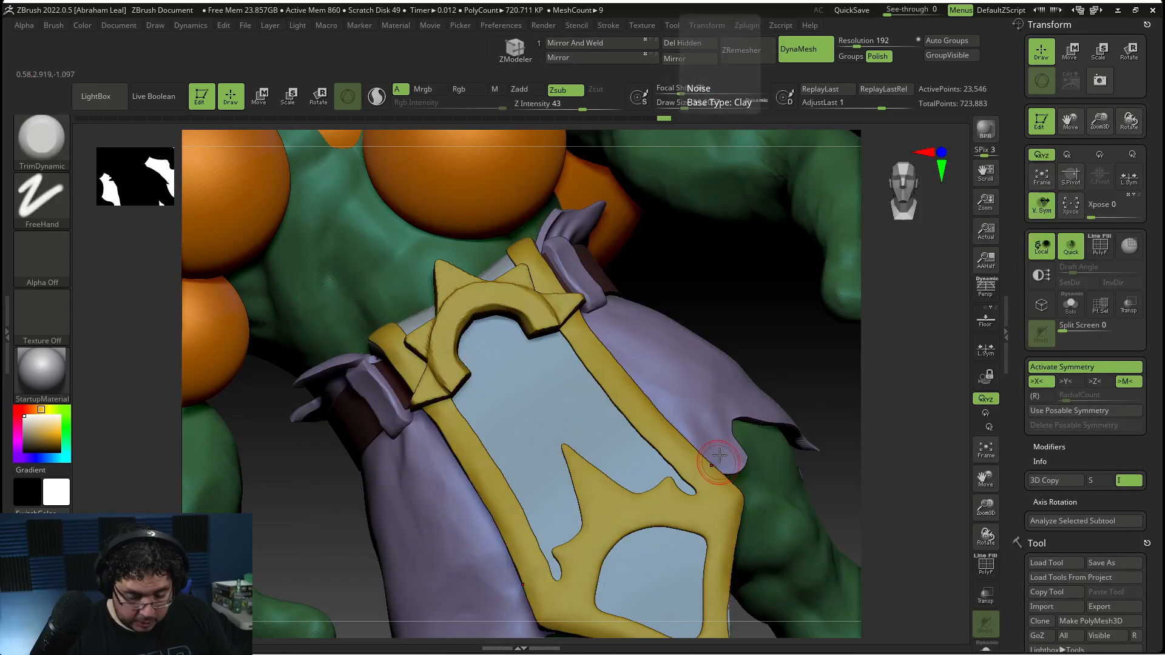
pyautogui.press('space')
pyautogui.moveTo(724, 436); pyautogui.dragTo(706, 437)
pyautogui.press('space')
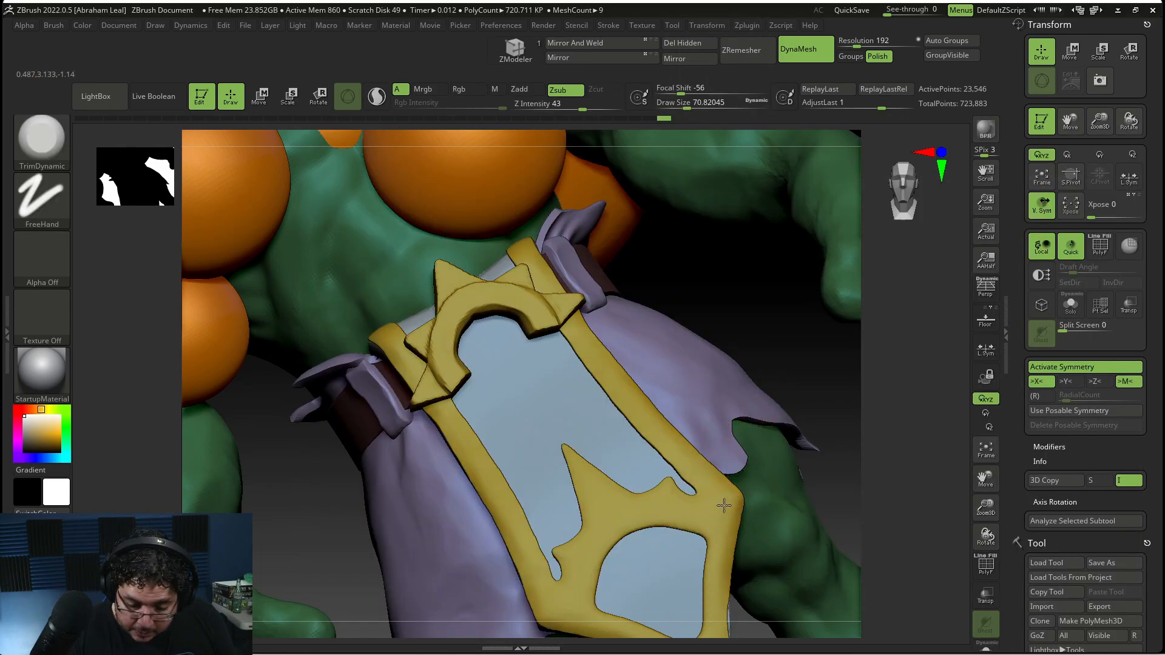
pyautogui.moveTo(739, 532); pyautogui.dragTo(805, 483, button='right')
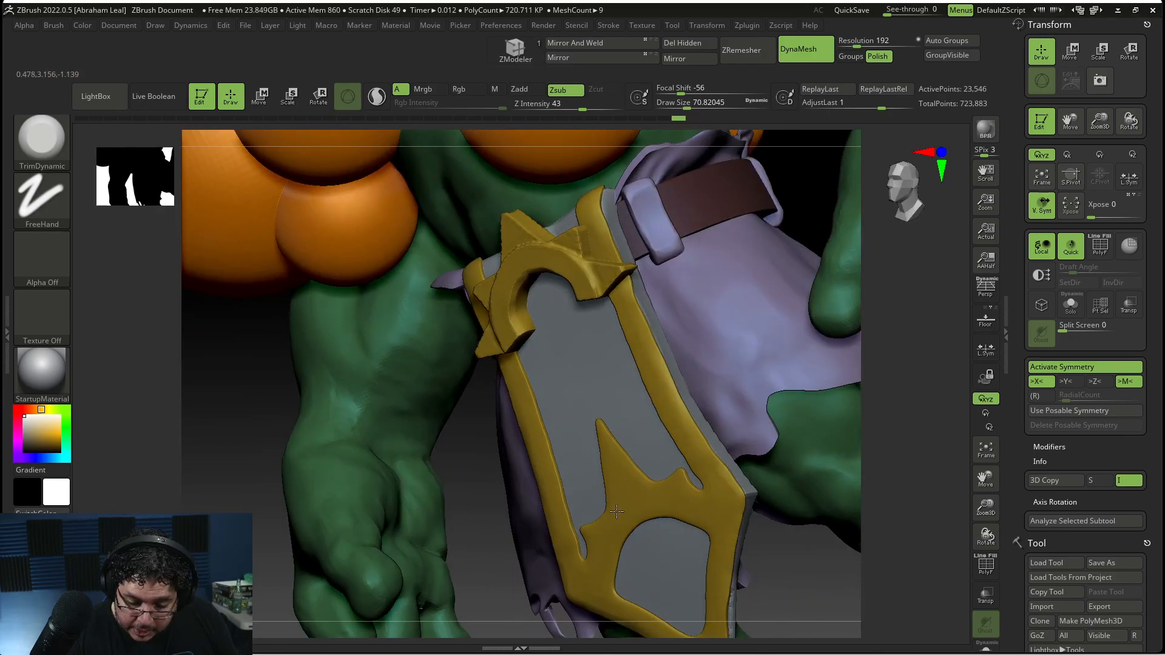
pyautogui.moveTo(884, 499); pyautogui.dragTo(706, 408, button='right')
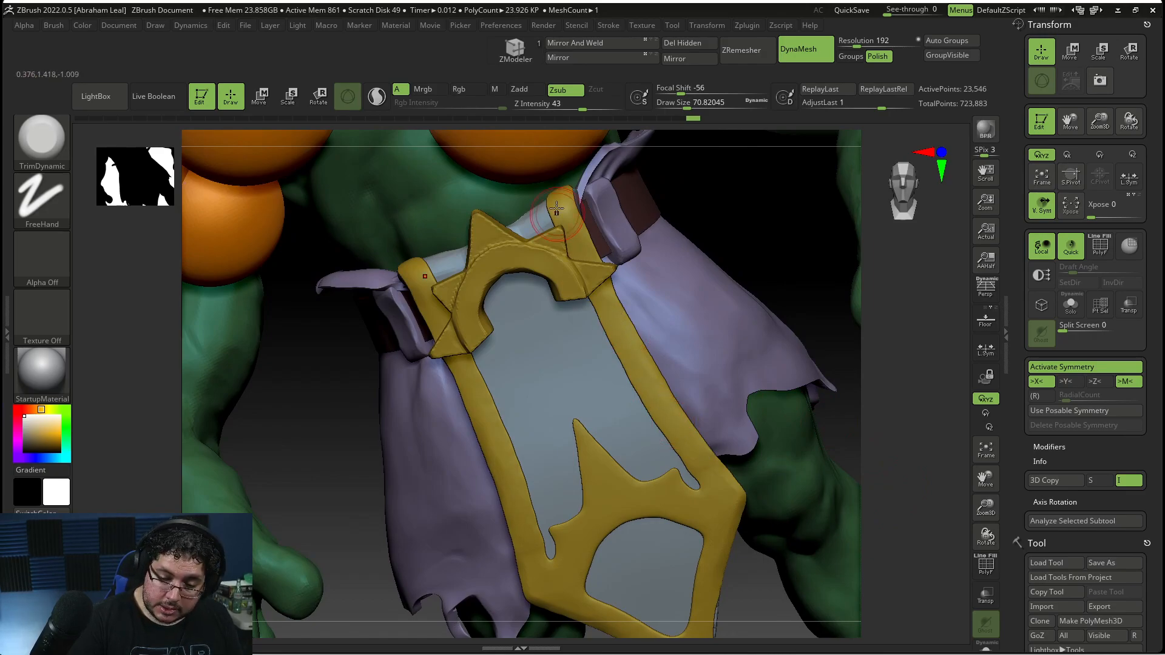
pyautogui.keyDown('alt'); pyautogui.moveTo(897, 555); pyautogui.dragTo(710, 502, button='right'); pyautogui.keyUp('alt')
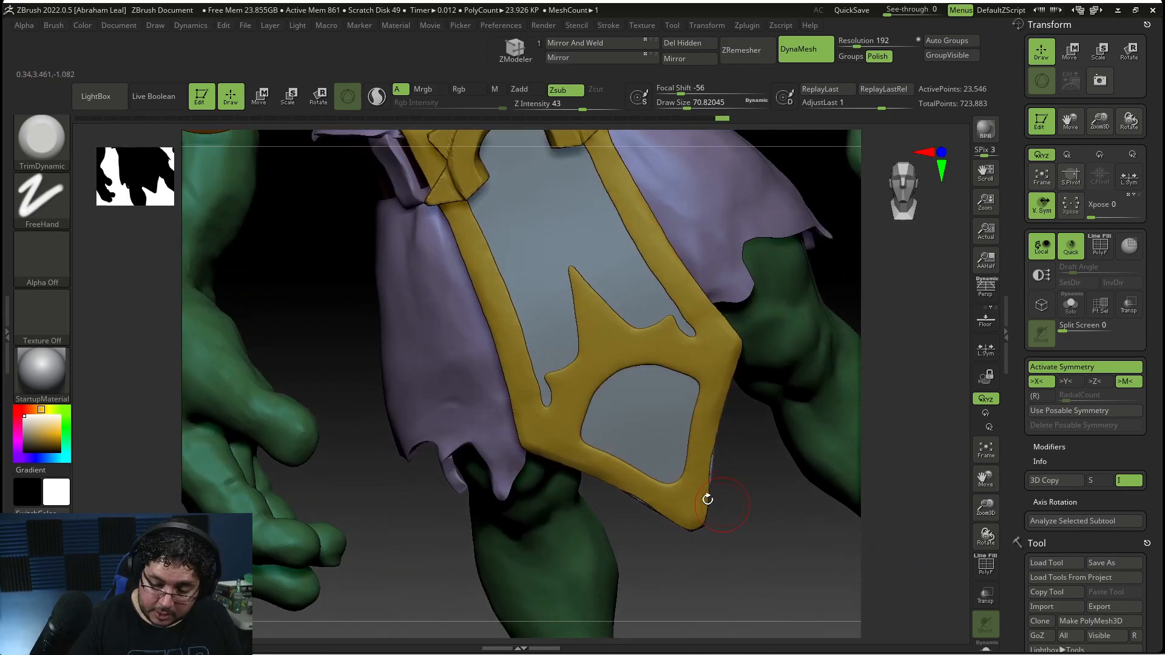
# Step: Fit the gold border's lower side edges to the loincloth with the Move brush at a Draw Size of about 108
pyautogui.press('b')
pyautogui.press('m')
pyautogui.press('v')
pyautogui.press('space')
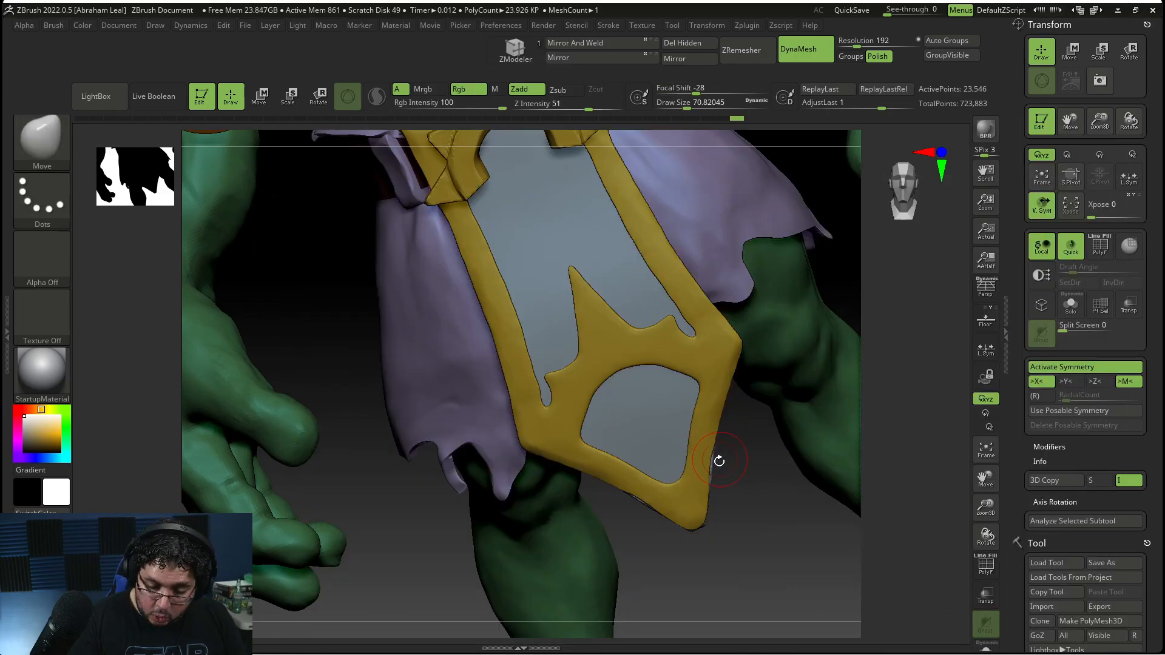
pyautogui.press('space')
pyautogui.moveTo(716, 438); pyautogui.dragTo(729, 437)
pyautogui.press('space')
pyautogui.click(733, 453)
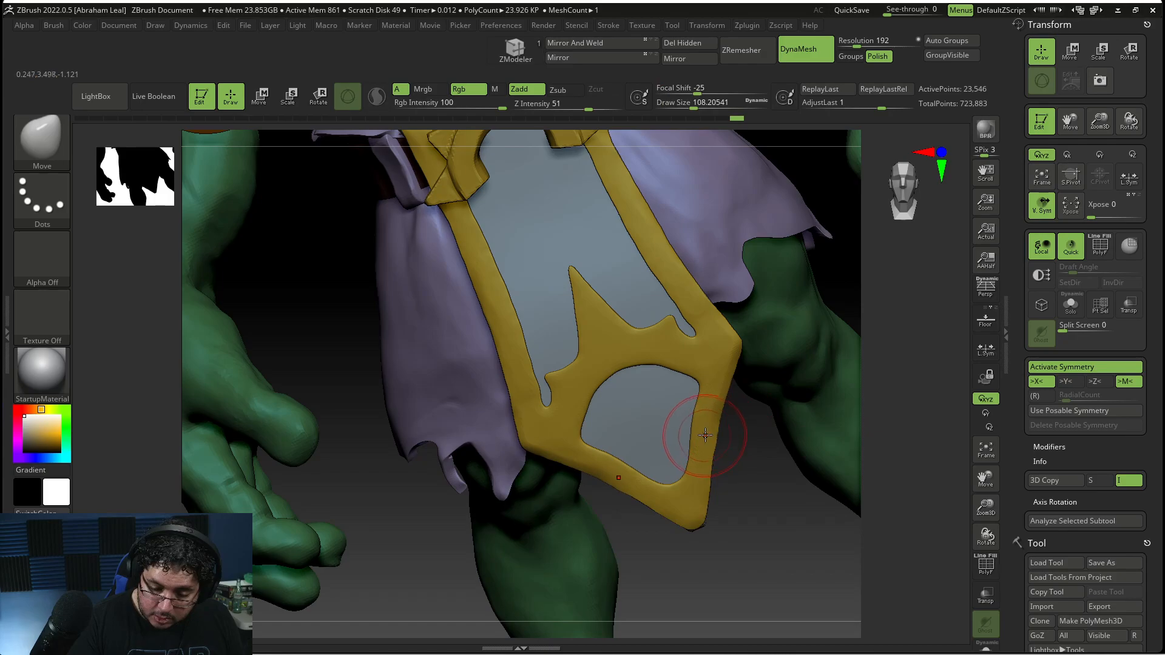
pyautogui.moveTo(699, 416); pyautogui.dragTo(718, 436, button='right')
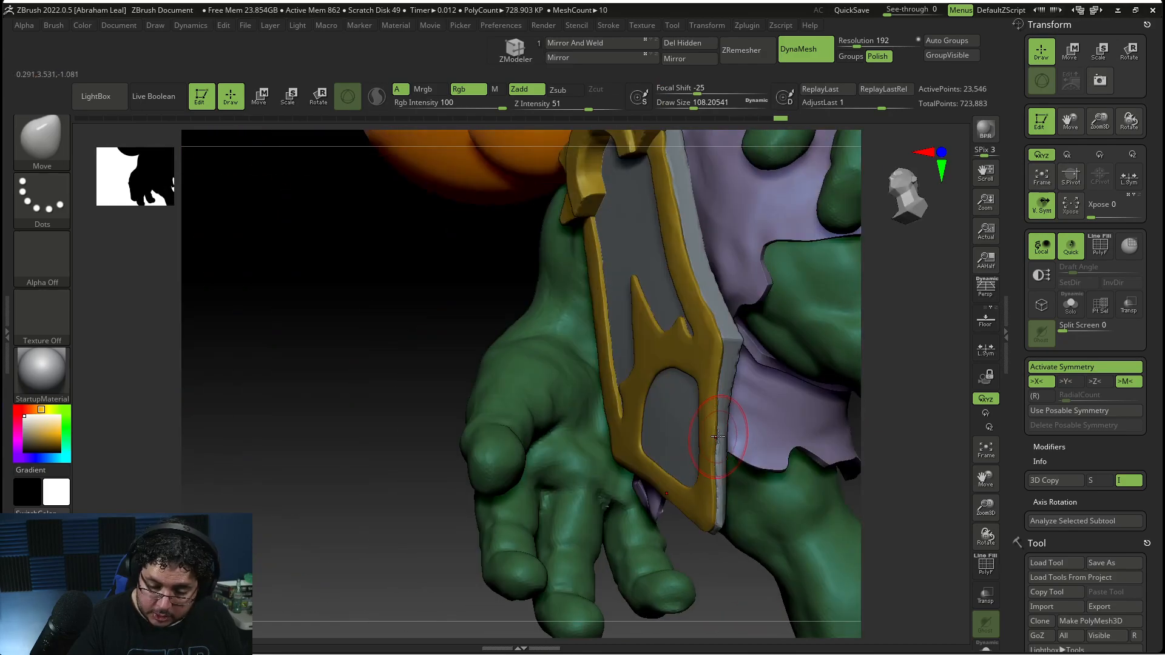
pyautogui.keyDown('ctrl'); pyautogui.moveTo(462, 537); pyautogui.dragTo(506, 513, button='right'); pyautogui.keyUp('ctrl')
# Step: Check the concept reference and reshape the border's upper ends where they meet the waistband with the Move brush
pyautogui.hotkey('alt', 'Tab')
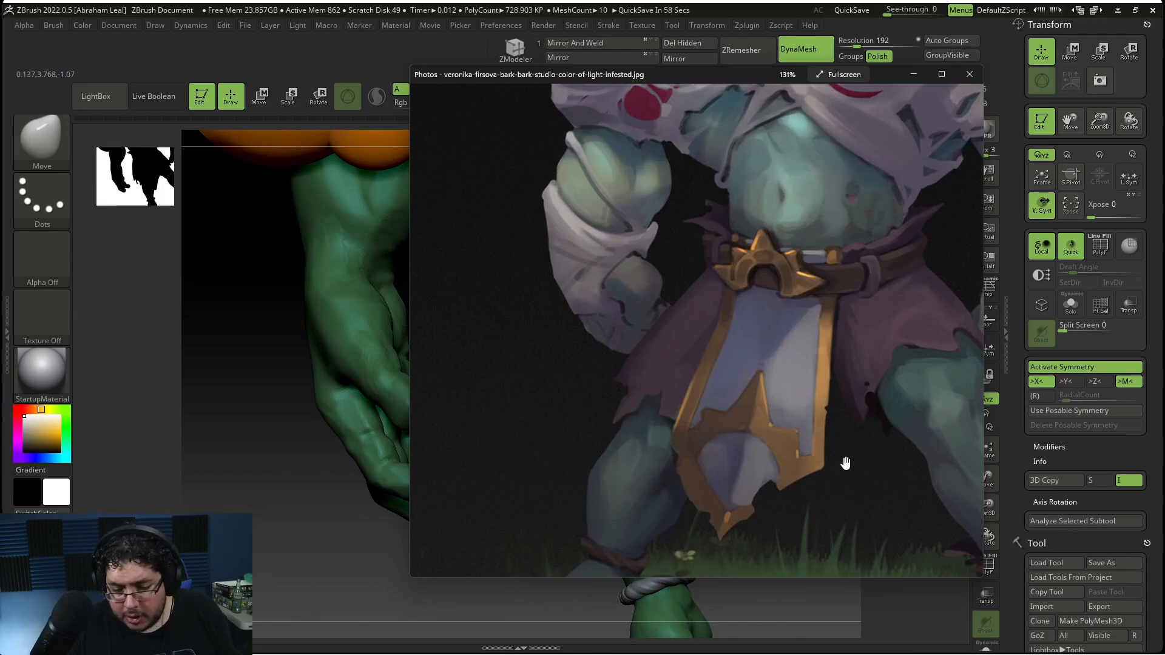
pyautogui.hotkey('alt', 'Tab')
pyautogui.keyDown('alt'); pyautogui.moveTo(907, 331); pyautogui.dragTo(899, 556, button='right'); pyautogui.keyUp('alt')
pyautogui.moveTo(898, 555); pyautogui.dragTo(903, 594, button='right')
pyautogui.moveTo(730, 310)
pyautogui.mouseDown()
pyautogui.moveTo(692, 298)
pyautogui.moveTo(780, 325)
pyautogui.moveTo(697, 365)
pyautogui.mouseUp()
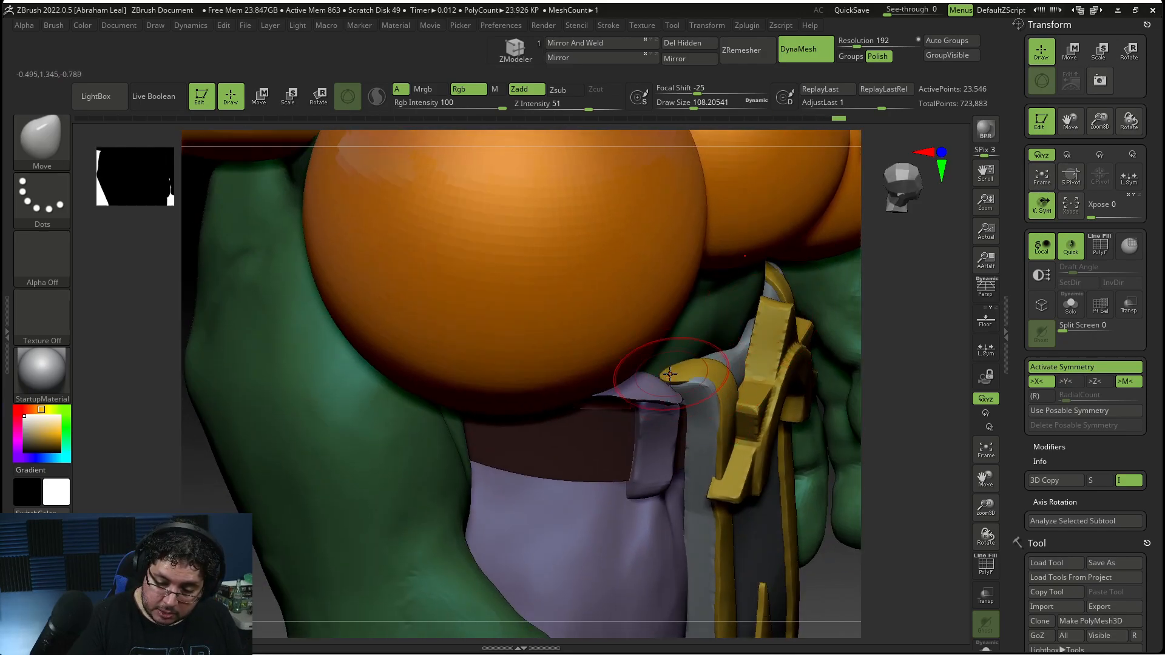
pyautogui.moveTo(871, 351); pyautogui.dragTo(726, 380)
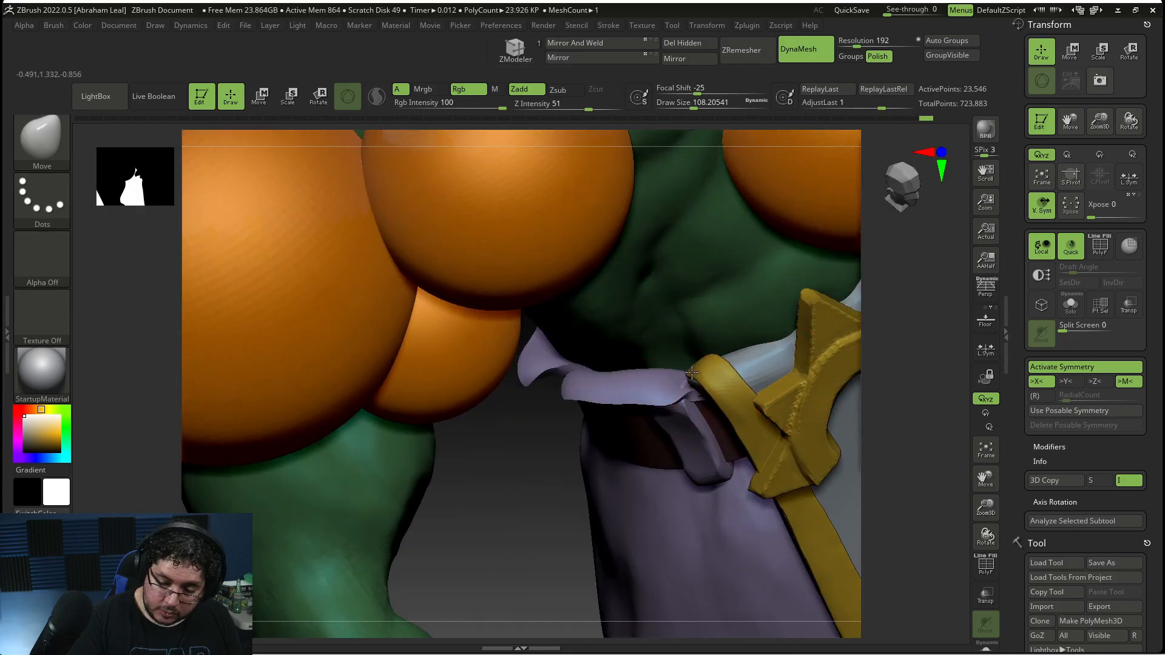
pyautogui.moveTo(924, 350)
pyautogui.mouseDown()
pyautogui.moveTo(681, 377)
pyautogui.moveTo(703, 365)
pyautogui.mouseUp()
# Step: Refine the curve of the border's top end over the belt with the Move brush at a Draw Size of about 136
pyautogui.press('space')
pyautogui.moveTo(917, 366); pyautogui.dragTo(872, 333)
pyautogui.press('space')
pyautogui.moveTo(849, 317); pyautogui.dragTo(857, 317)
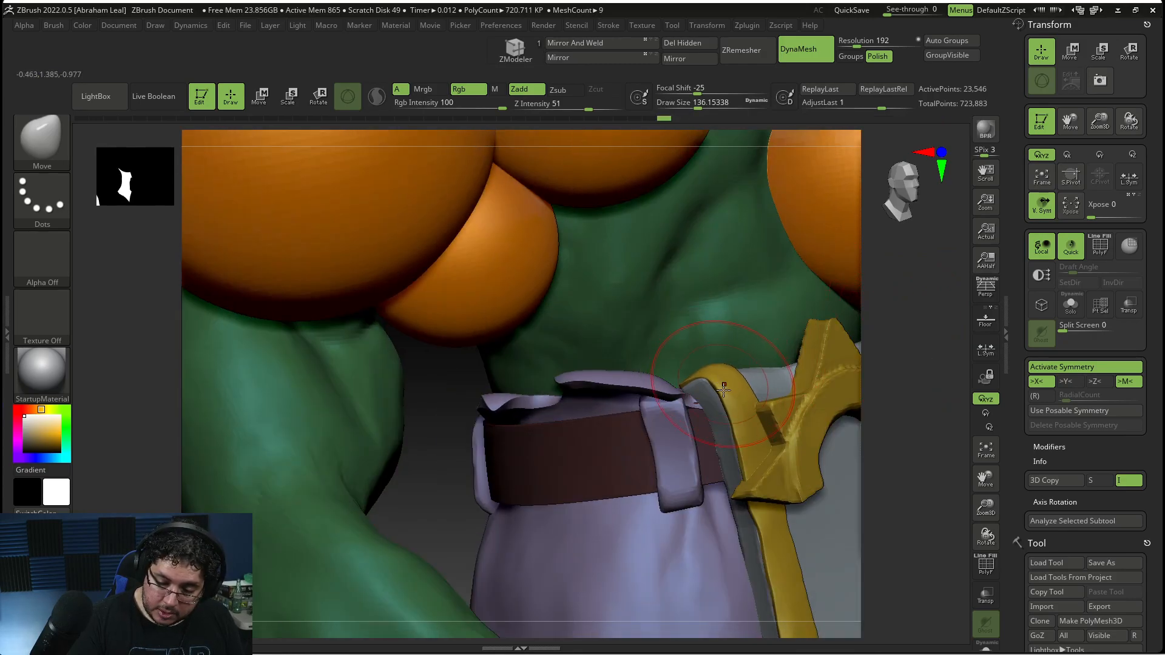
pyautogui.moveTo(905, 391)
pyautogui.keyDown('alt'); pyautogui.mouseDown()
pyautogui.moveTo(824, 356)
pyautogui.moveTo(817, 325)
pyautogui.mouseUp(); pyautogui.keyUp('alt')
pyautogui.moveTo(892, 367); pyautogui.dragTo(710, 377)
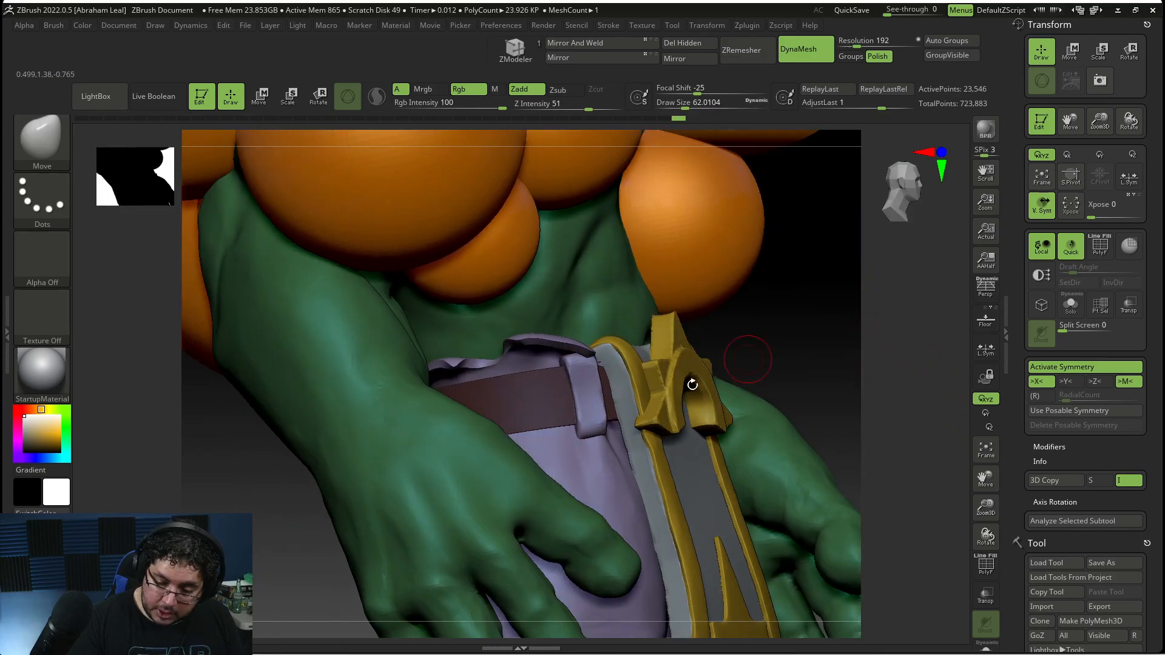
# Step: Select the loincloth panel and review the gold trim on the whole figure
pyautogui.keyDown('alt'); pyautogui.click(601, 355); pyautogui.keyUp('alt')
pyautogui.moveTo(874, 419)
pyautogui.keyDown('alt'); pyautogui.mouseDown()
pyautogui.moveTo(845, 359)
pyautogui.moveTo(885, 483)
pyautogui.moveTo(817, 525)
pyautogui.moveTo(804, 577)
pyautogui.mouseUp(); pyautogui.keyUp('alt')
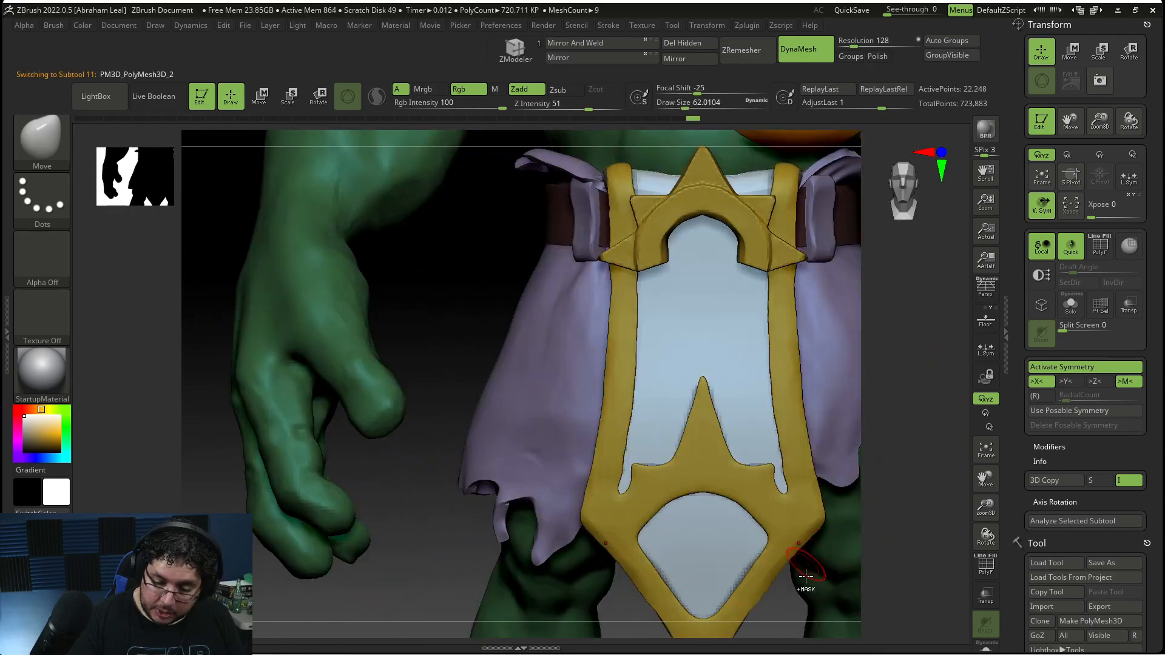
pyautogui.moveTo(908, 467)
pyautogui.keyDown('alt'); pyautogui.mouseDown()
pyautogui.moveTo(898, 449)
pyautogui.moveTo(871, 538)
pyautogui.moveTo(840, 538)
pyautogui.moveTo(824, 524)
pyautogui.moveTo(843, 528)
pyautogui.mouseUp(); pyautogui.keyUp('alt')
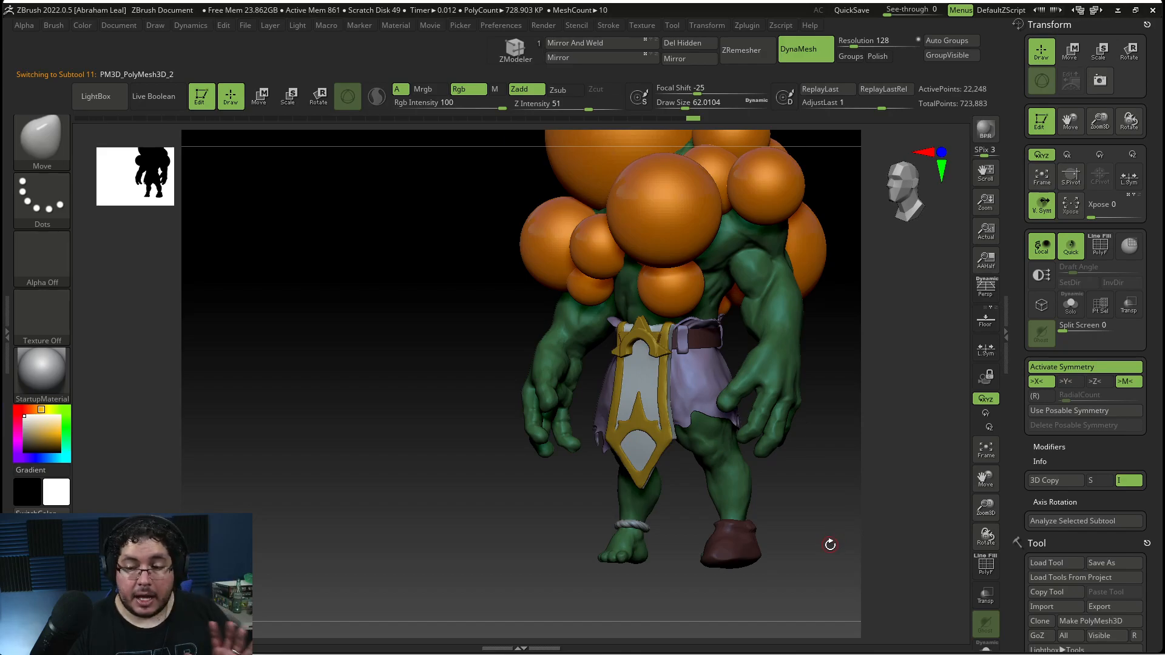
pyautogui.moveTo(830, 496); pyautogui.dragTo(821, 536)
# Step: Examine the concept image's torso wrappings, arm bandages, belt, loincloth and boot for the remaining clothing details
pyautogui.hotkey('alt', 'Tab')
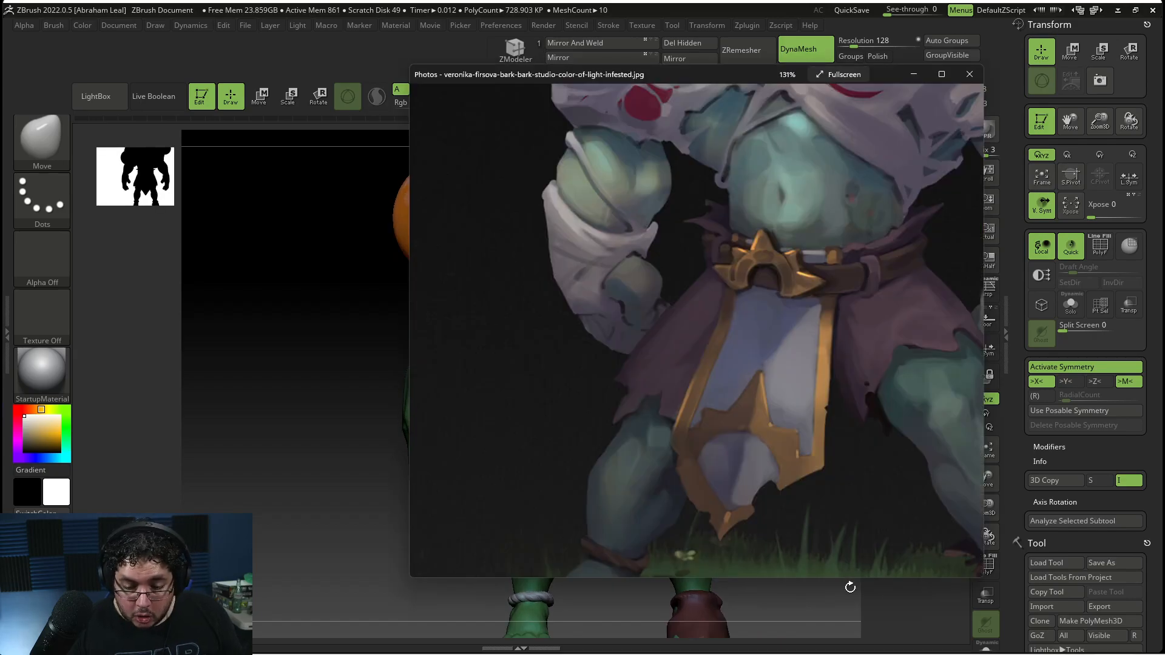
pyautogui.scroll(8, 838, 579)
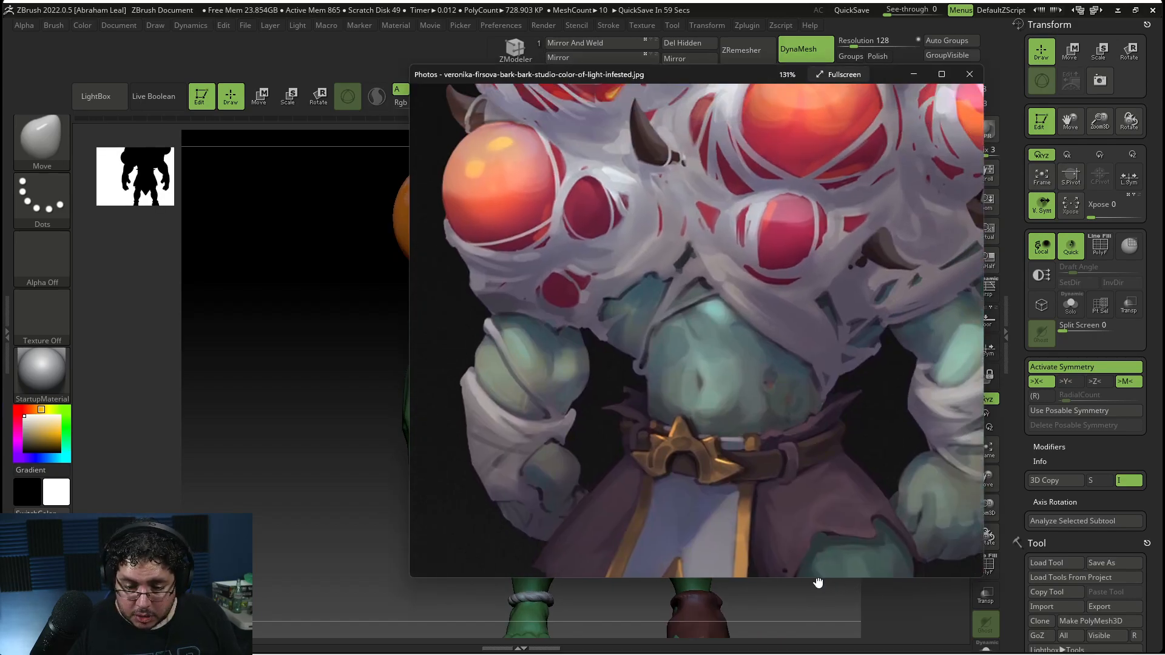
pyautogui.scroll(-3, 833, 584)
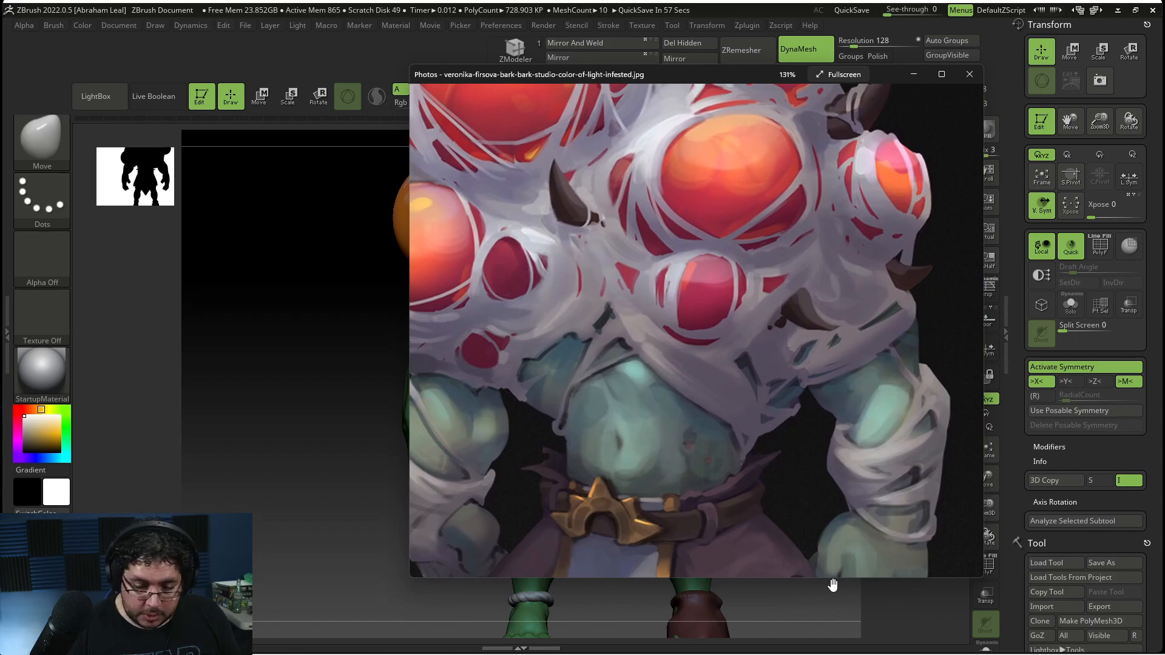
pyautogui.scroll(-1, 832, 583)
pyautogui.scroll(1, 833, 584)
pyautogui.scroll(-3, 832, 584)
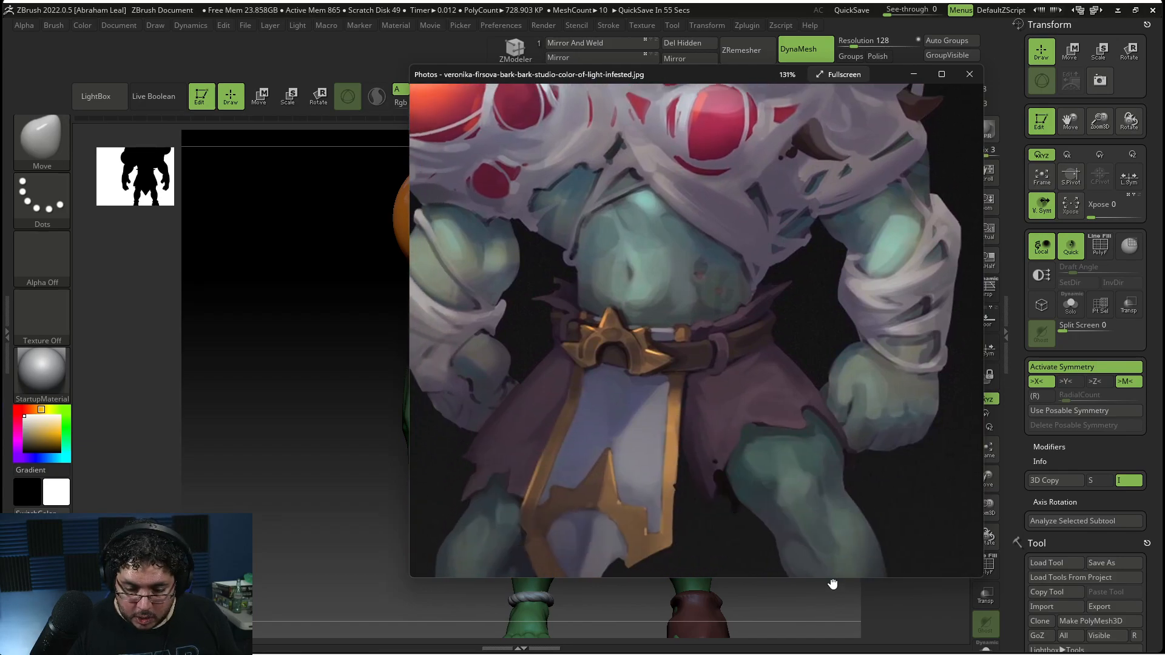
pyautogui.scroll(5, 833, 584)
pyautogui.scroll(-4, 896, 584)
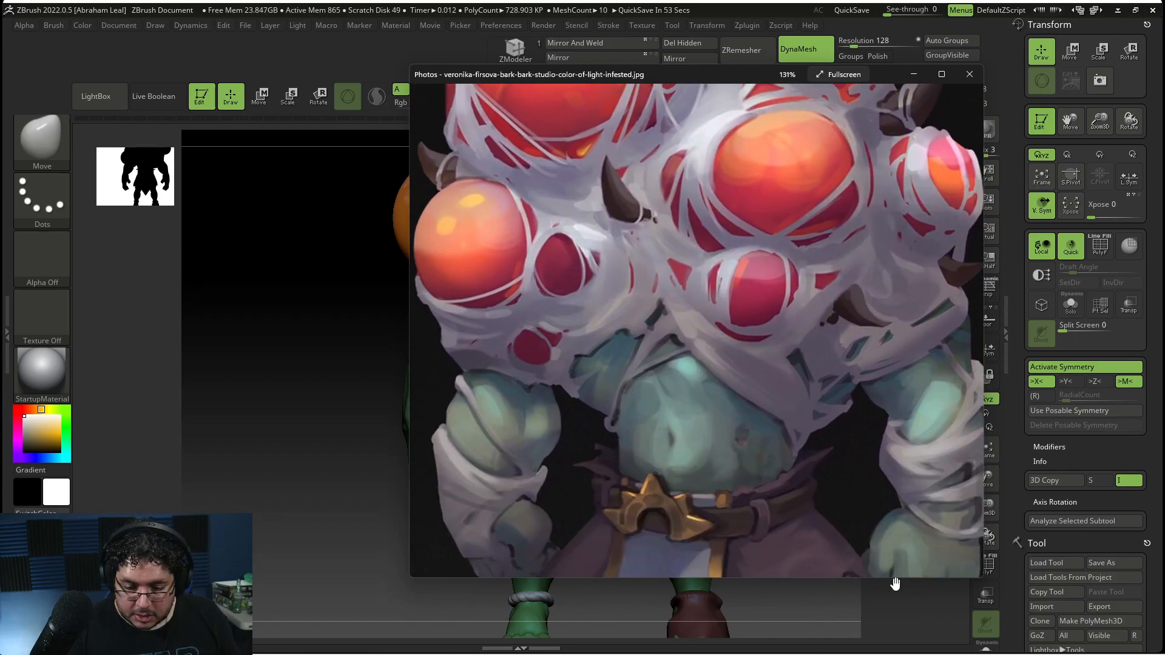
pyautogui.scroll(-5, 895, 584)
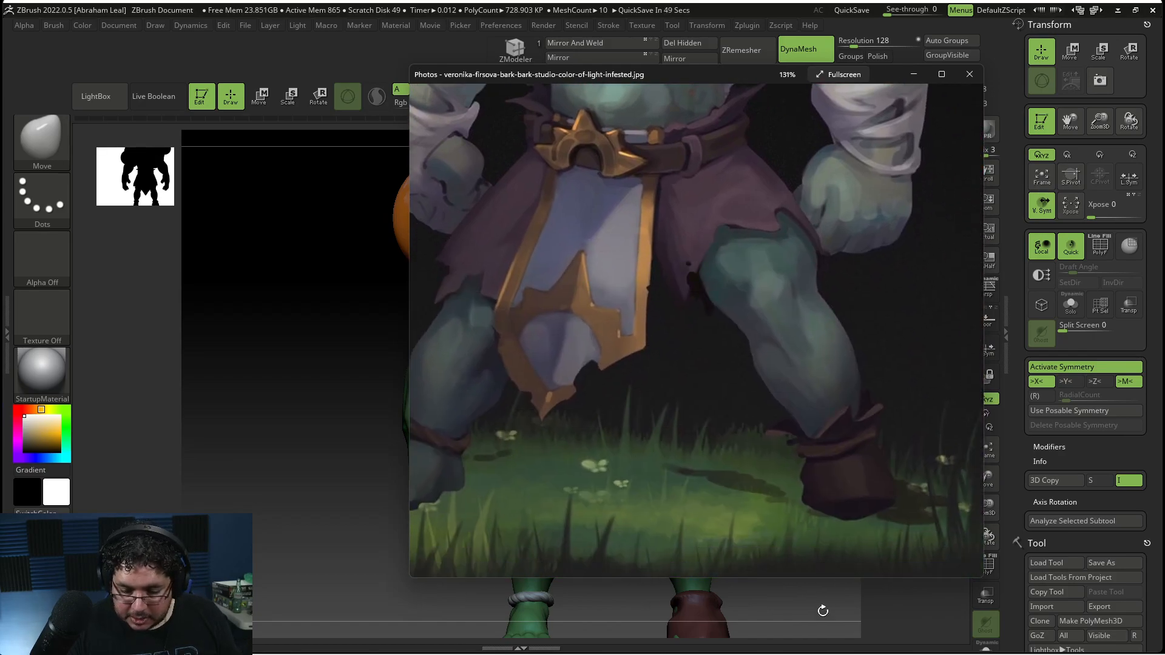
# Step: Select the dark red boot and reshape the outer side of its cuff with the Move brush
pyautogui.click(824, 610)
pyautogui.keyDown('alt'); pyautogui.moveTo(796, 593); pyautogui.dragTo(751, 487); pyautogui.keyUp('alt')
pyautogui.keyDown('alt'); pyautogui.click(732, 448); pyautogui.keyUp('alt')
pyautogui.keyDown('alt'); pyautogui.moveTo(816, 457); pyautogui.dragTo(852, 429); pyautogui.keyUp('alt')
pyautogui.keyDown('alt'); pyautogui.moveTo(838, 528); pyautogui.dragTo(780, 567); pyautogui.keyUp('alt')
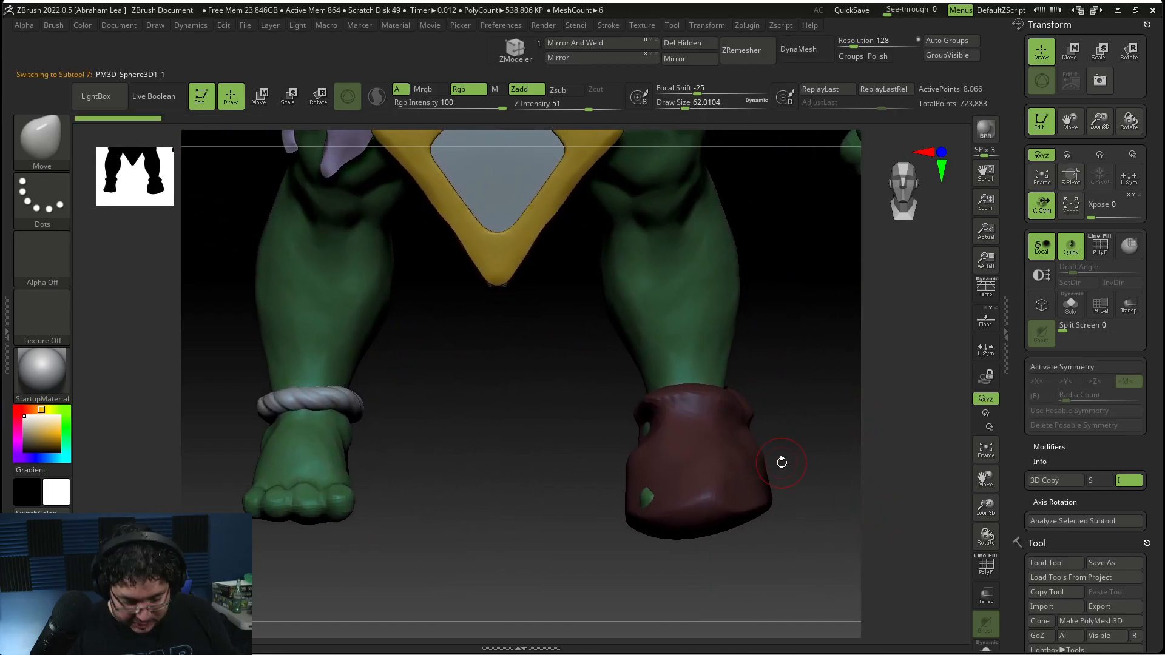
pyautogui.press('b')
pyautogui.press('m')
pyautogui.press('v')
pyautogui.press('space')
pyautogui.moveTo(771, 438)
pyautogui.mouseDown()
pyautogui.moveTo(781, 438)
pyautogui.moveTo(754, 406)
pyautogui.moveTo(807, 419)
pyautogui.mouseUp()
# Step: Move the boot's toe and inner side outward to cover the foot showing through, using the Move brush
pyautogui.press('b')
pyautogui.press('m')
pyautogui.press('v')
pyautogui.press('space')
pyautogui.moveTo(648, 519); pyautogui.dragTo(645, 529)
pyautogui.moveTo(613, 562); pyautogui.dragTo(720, 537)
pyautogui.moveTo(641, 520); pyautogui.dragTo(651, 529)
pyautogui.moveTo(723, 452); pyautogui.dragTo(768, 479)
pyautogui.moveTo(669, 444); pyautogui.dragTo(732, 526, button='right')
pyautogui.moveTo(622, 447); pyautogui.dragTo(608, 443)
pyautogui.press('[')
# Step: Build up the outer side of the boot's cuff with the ClayBuildup brush
pyautogui.moveTo(776, 375); pyautogui.dragTo(741, 364, button='right')
pyautogui.press('b')
pyautogui.press('m')
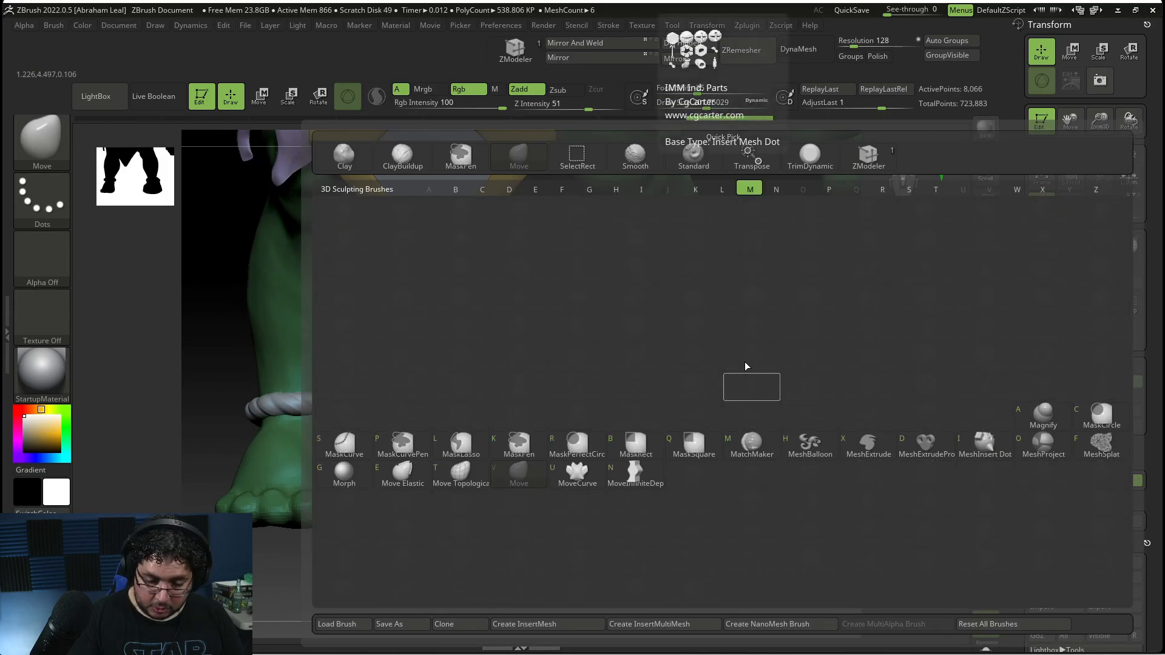
pyautogui.press('v')
pyautogui.press('b')
pyautogui.press('c')
pyautogui.press('b')
pyautogui.press('space')
pyautogui.moveTo(763, 399); pyautogui.dragTo(749, 398)
# Step: Pull a pointed flap outward from the outer side of the boot's cuff with the Move brush
pyautogui.press('b')
pyautogui.press('m')
pyautogui.press('v')
pyautogui.press('space')
pyautogui.moveTo(753, 392); pyautogui.dragTo(736, 377, button='right')
pyautogui.moveTo(748, 429)
pyautogui.mouseDown()
pyautogui.moveTo(775, 393)
pyautogui.moveTo(760, 404)
pyautogui.mouseUp()
pyautogui.moveTo(730, 444); pyautogui.dragTo(793, 455, button='right')
# Step: Check the concept reference and pull up cuff points at the boot's front and inner side with the Move brush at about 77 Draw Size
pyautogui.hotkey('alt', 'Tab')
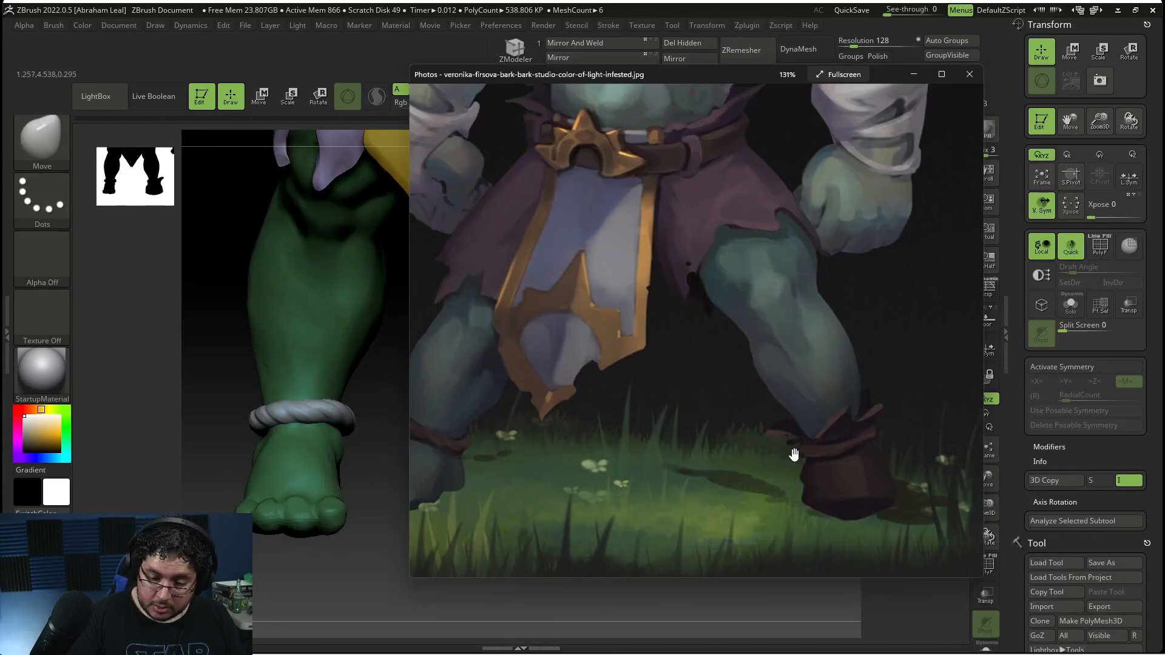
pyautogui.hotkey('alt', 'Tab')
pyautogui.press('space')
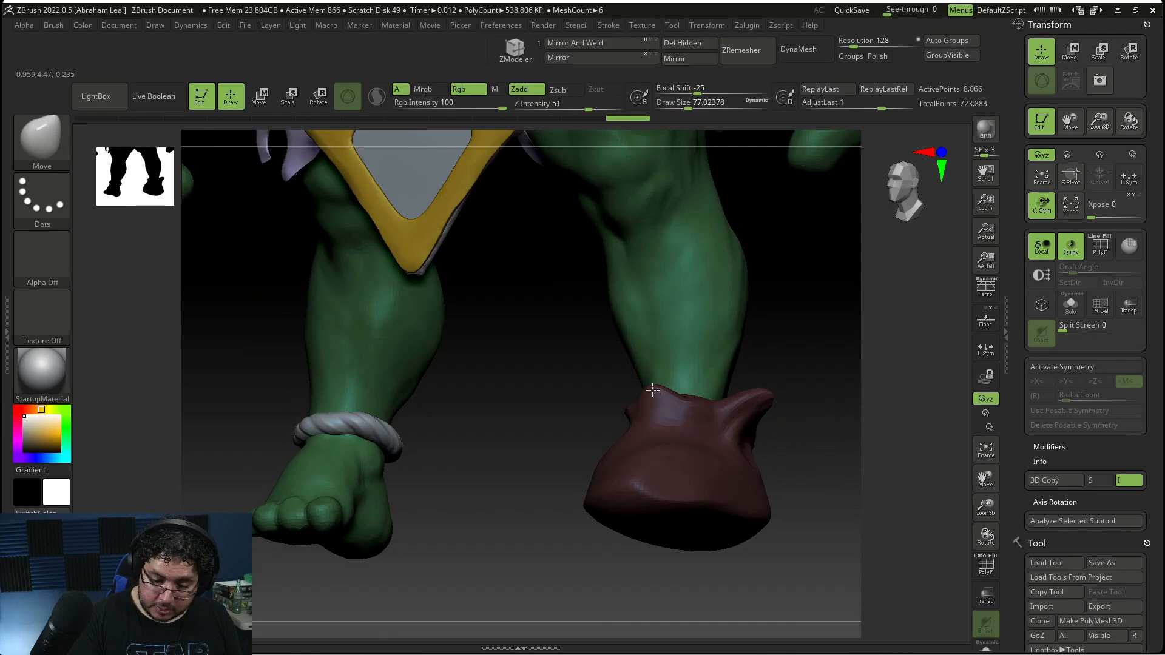
pyautogui.moveTo(651, 397); pyautogui.dragTo(648, 377)
pyautogui.moveTo(648, 377)
pyautogui.mouseDown(button='right')
pyautogui.moveTo(657, 423)
pyautogui.moveTo(638, 393)
pyautogui.mouseUp(button='right')
pyautogui.moveTo(600, 403)
pyautogui.mouseDown()
pyautogui.moveTo(599, 389)
pyautogui.moveTo(585, 392)
pyautogui.mouseUp()
# Step: Reshape the boot's ankle with the Move brush at a Draw Size of about 116 and remesh it with DynaMesh at Resolution 128
pyautogui.press('space')
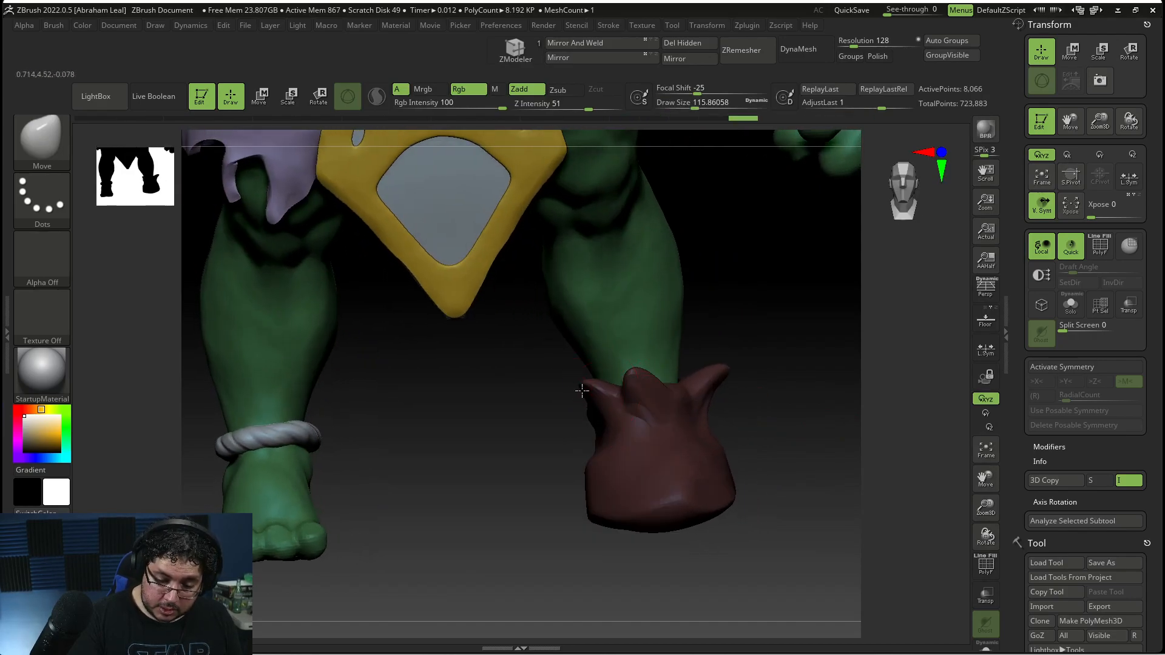
pyautogui.moveTo(585, 392); pyautogui.dragTo(592, 407, button='right')
pyautogui.moveTo(619, 418); pyautogui.dragTo(601, 433)
pyautogui.keyDown('shift'); pyautogui.moveTo(639, 432); pyautogui.dragTo(734, 385, button='right'); pyautogui.keyUp('shift')
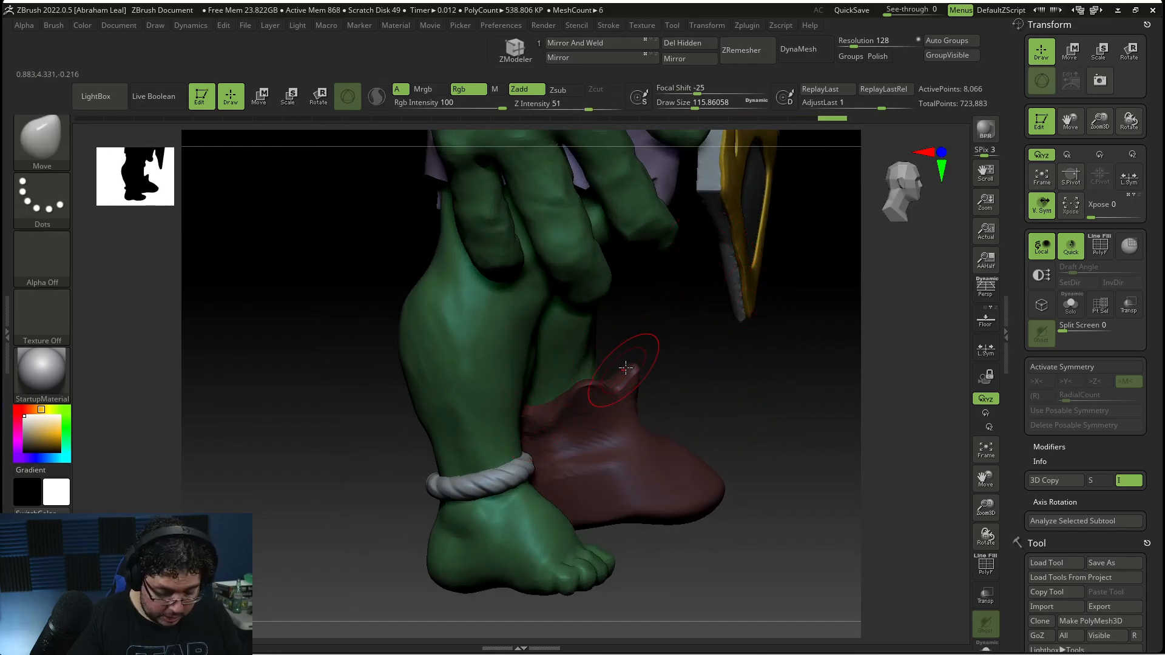
pyautogui.moveTo(747, 443); pyautogui.dragTo(727, 430, button='right')
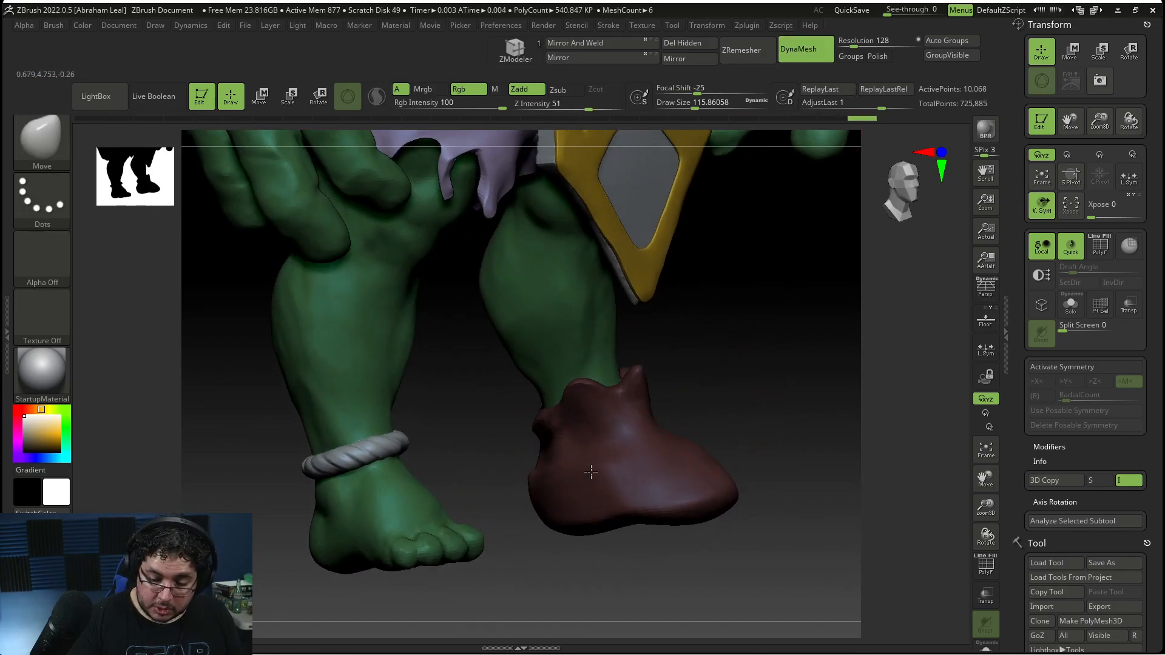
# Step: Build up the boot's inner side and instep with the ClayBuildup brush at a Draw Size of about 116 and Z Intensity 20
pyautogui.moveTo(597, 465); pyautogui.dragTo(619, 454)
pyautogui.moveTo(619, 454); pyautogui.dragTo(631, 442)
pyautogui.hotkey('ctrl', 'z')
pyautogui.press('b')
pyautogui.press('c')
pyautogui.press('b')
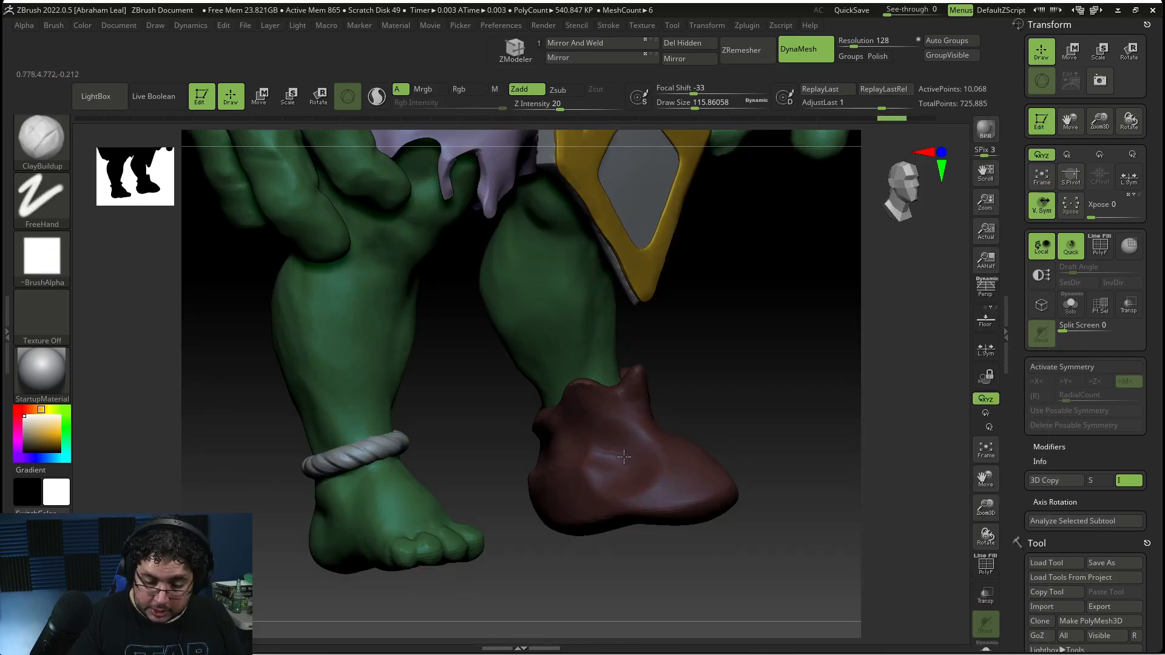
pyautogui.moveTo(606, 479); pyautogui.dragTo(655, 442)
pyautogui.moveTo(635, 453); pyautogui.dragTo(670, 420, button='right')
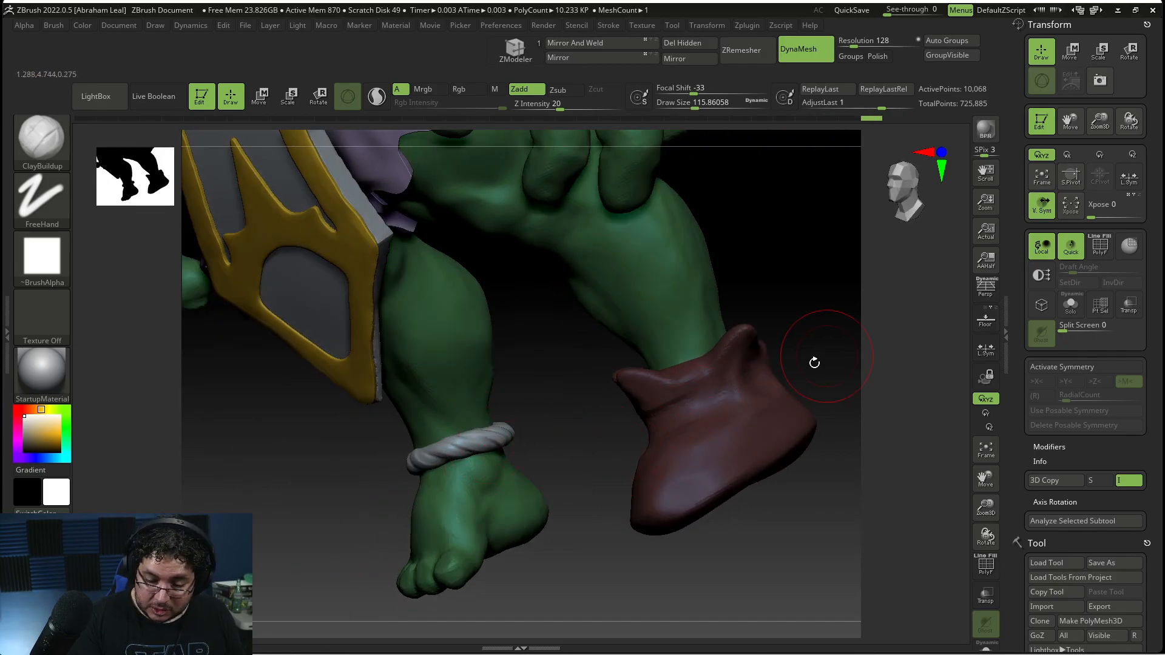
# Step: Shape the boot's outer side and heel with the ClayBuildup brush
pyautogui.moveTo(817, 359); pyautogui.dragTo(629, 483, button='right')
pyautogui.moveTo(699, 487); pyautogui.dragTo(707, 448, button='right')
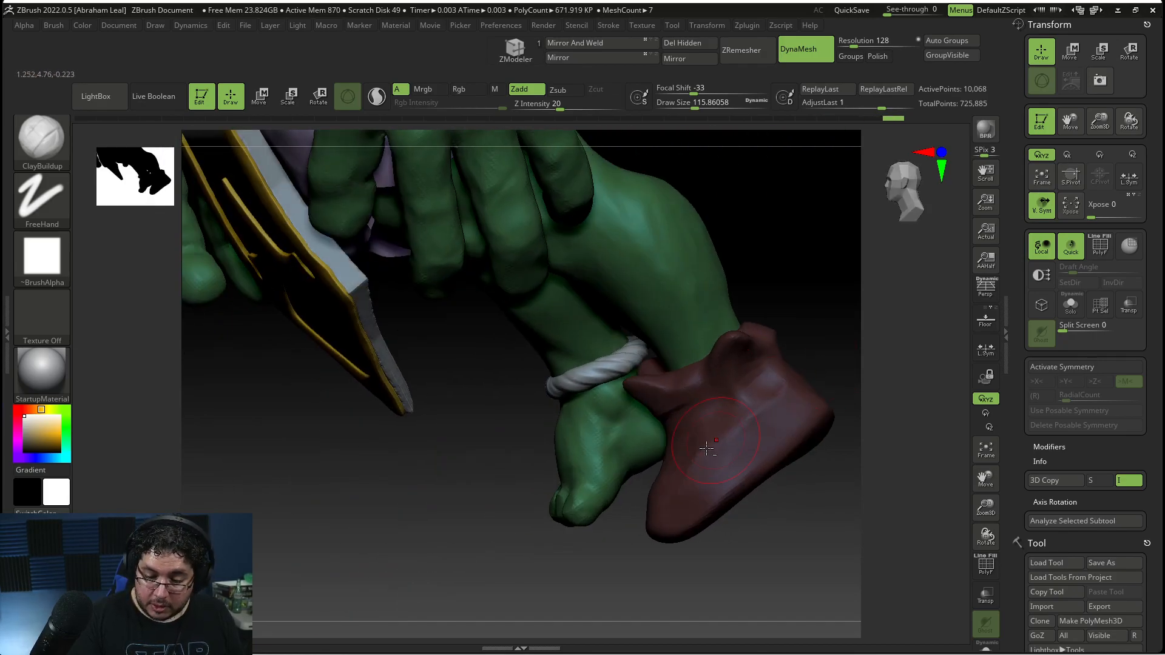
pyautogui.moveTo(753, 386); pyautogui.dragTo(761, 379, button='right')
pyautogui.keyDown('alt'); pyautogui.moveTo(666, 445); pyautogui.dragTo(619, 491, button='right'); pyautogui.keyUp('alt')
pyautogui.moveTo(683, 421); pyautogui.dragTo(756, 369, button='right')
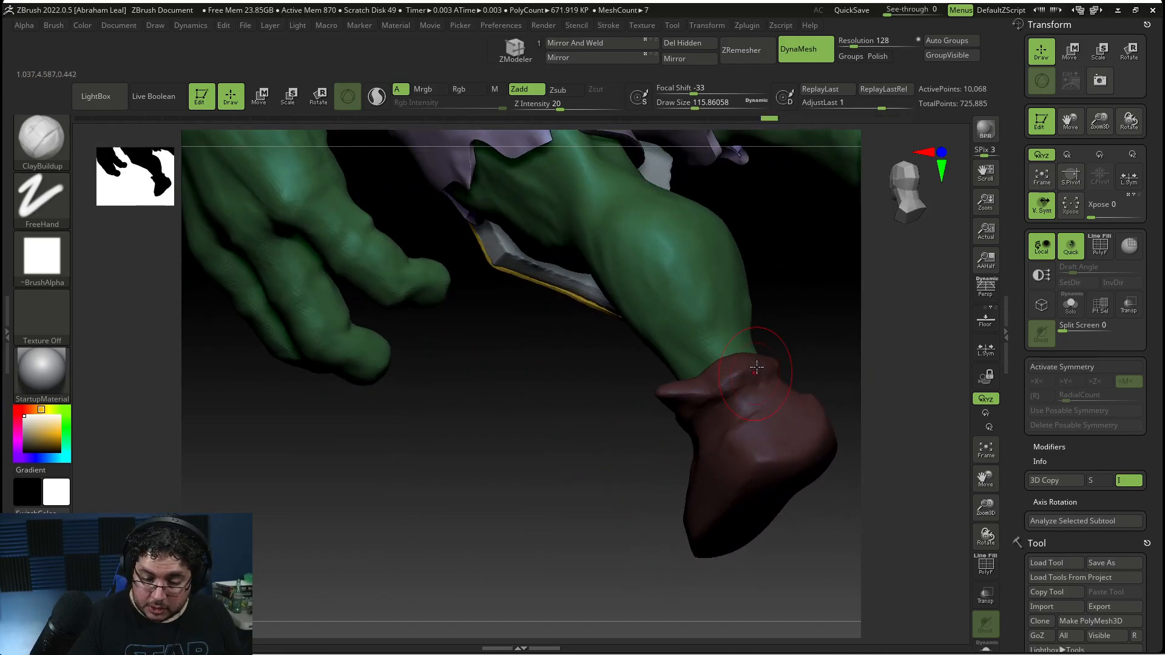
# Step: Pull up a pointed flap at the back of the boot's cuff with the Move brush at a Draw Size of about 77
pyautogui.press('b')
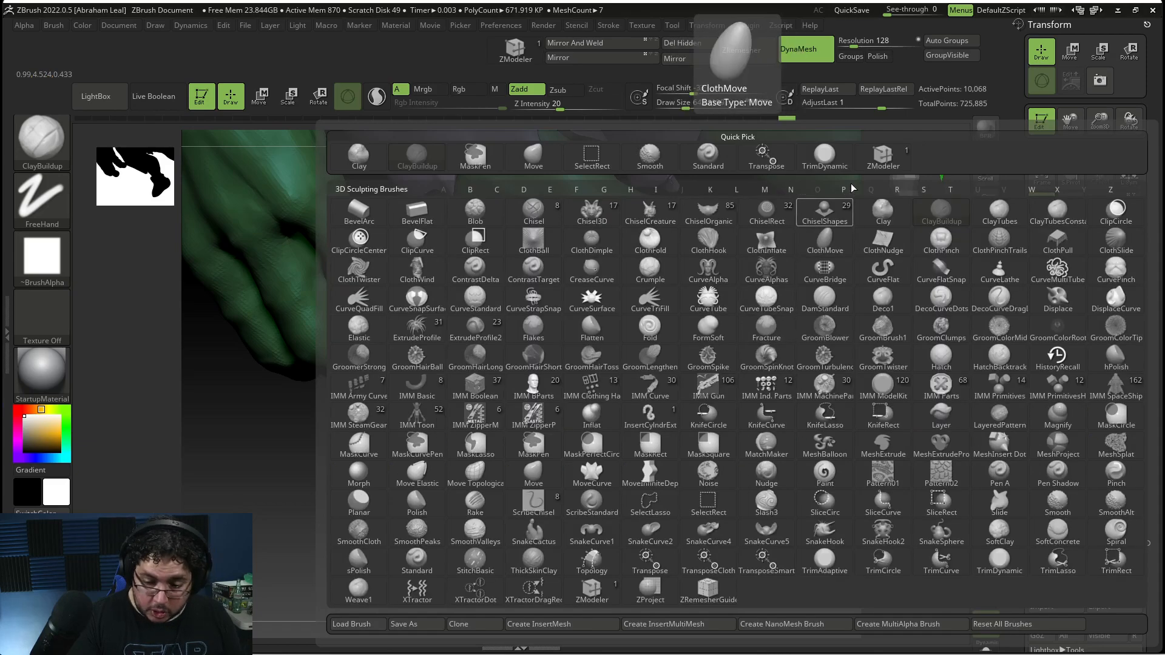
pyautogui.press('b')
pyautogui.press('m')
pyautogui.press('v')
pyautogui.press('space')
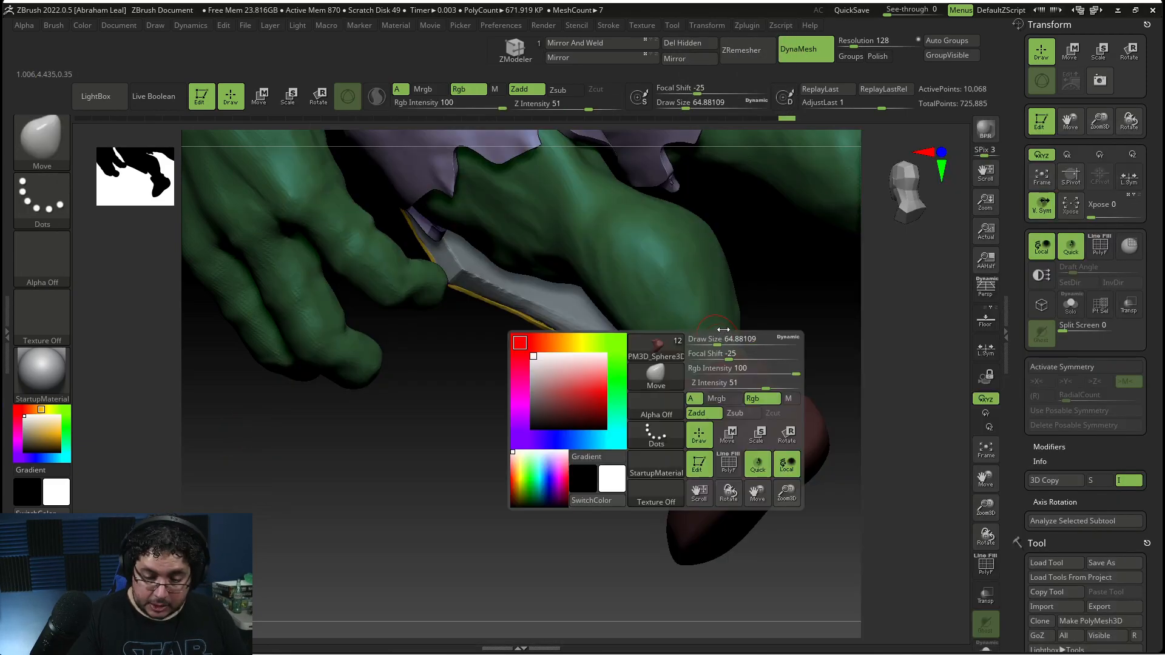
pyautogui.moveTo(793, 320); pyautogui.dragTo(772, 325, button='right')
pyautogui.press('space')
pyautogui.moveTo(773, 328); pyautogui.dragTo(776, 329)
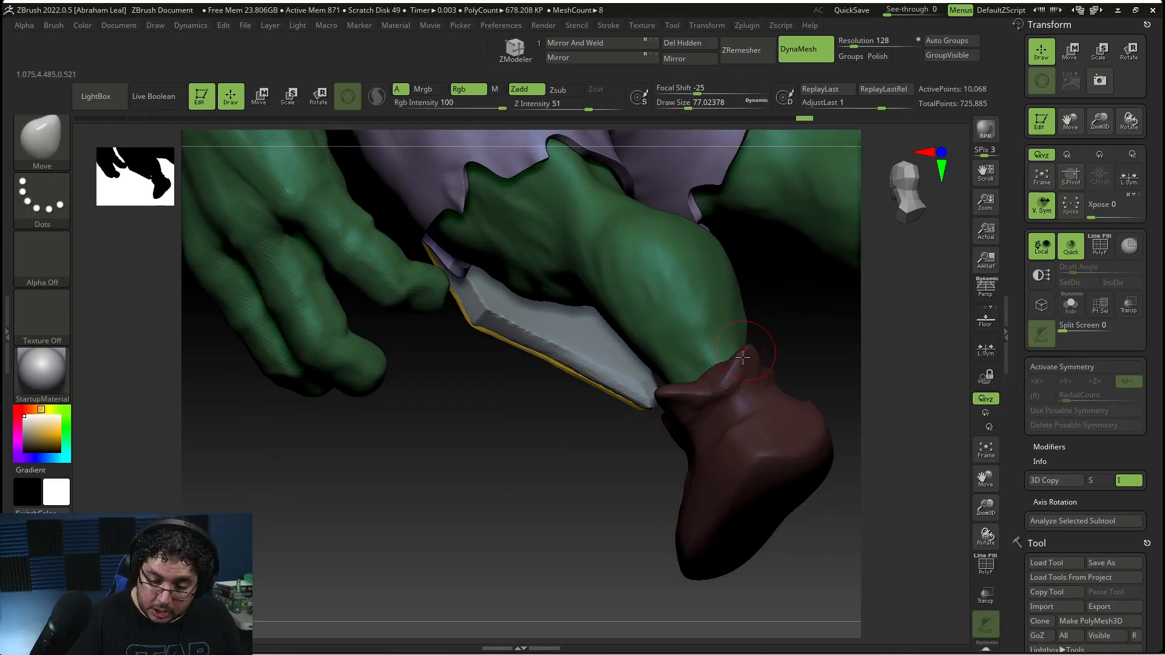
pyautogui.moveTo(744, 346); pyautogui.dragTo(703, 489, button='right')
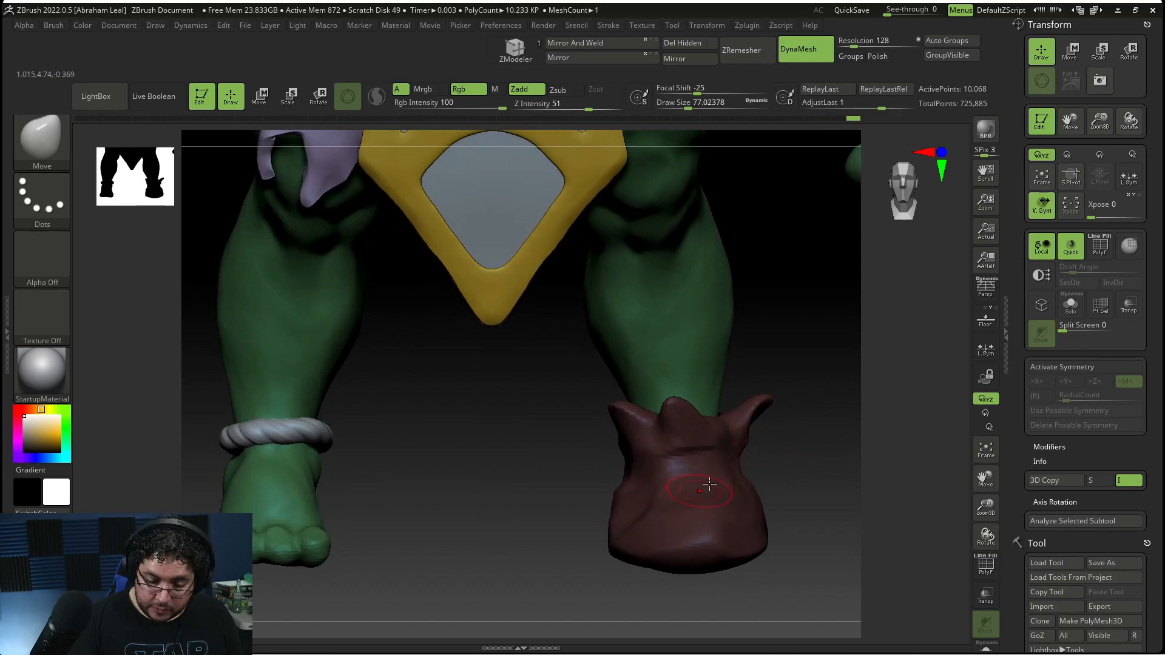
# Step: Try to wrap a band around the boot with the CurveTube brush at a Draw Size of about 77
pyautogui.press('b')
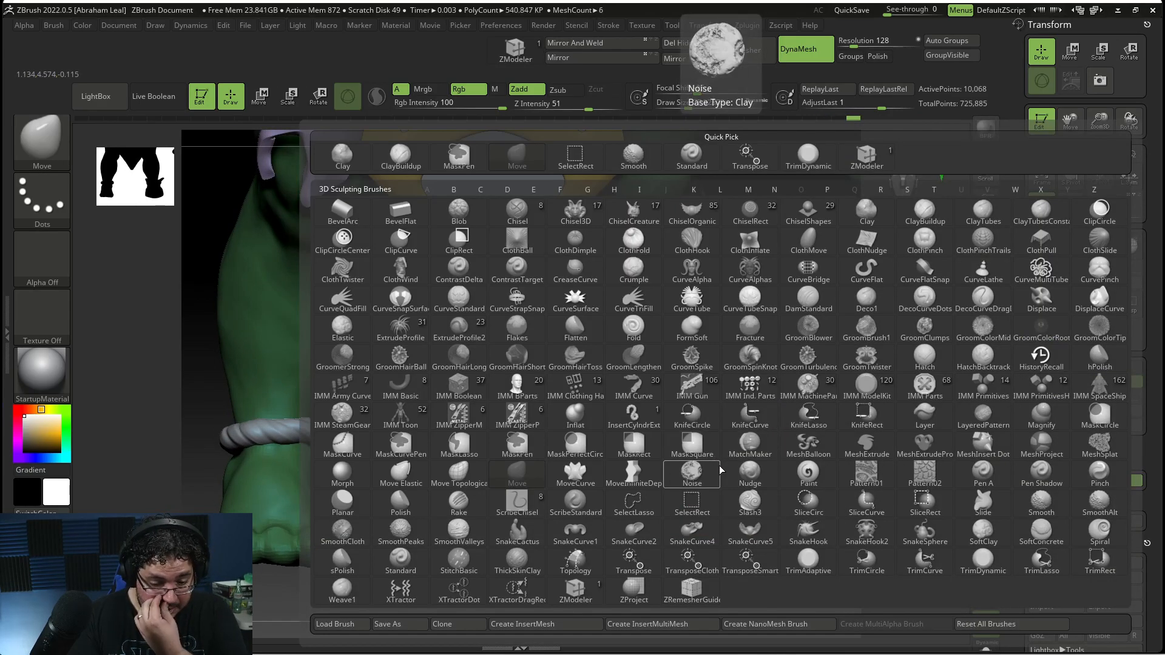
pyautogui.click(692, 297)
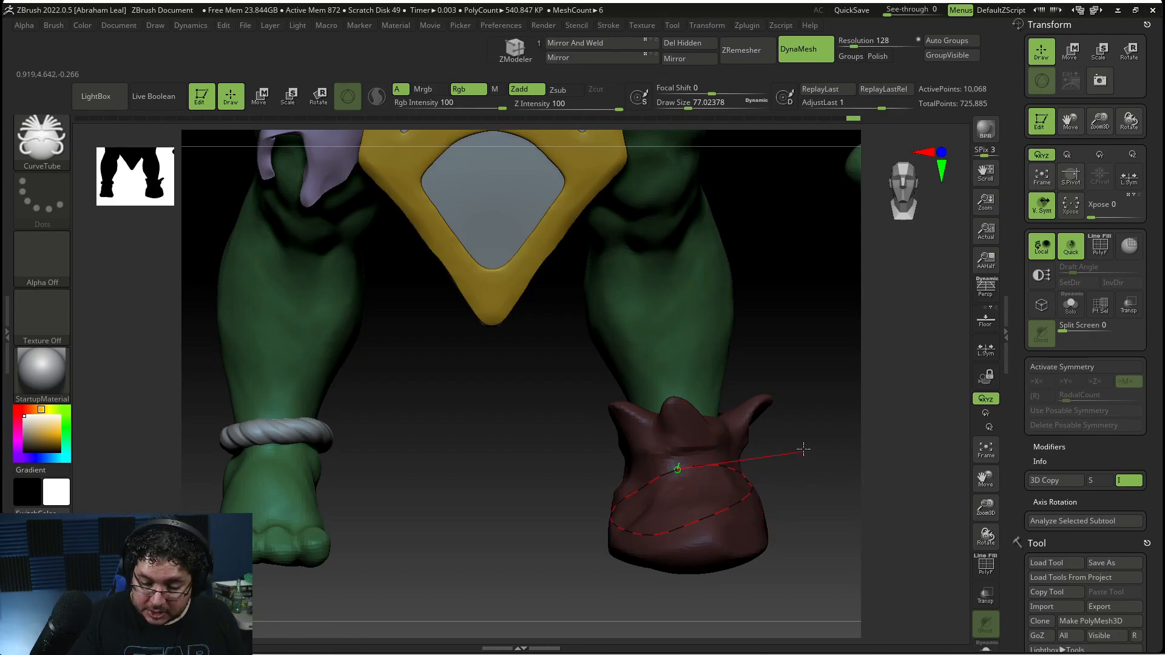
pyautogui.keyDown('shift'); pyautogui.moveTo(802, 469); pyautogui.dragTo(811, 470); pyautogui.keyUp('shift')
pyautogui.keyDown('shift'); pyautogui.moveTo(827, 460); pyautogui.dragTo(759, 471, button='right'); pyautogui.keyUp('shift')
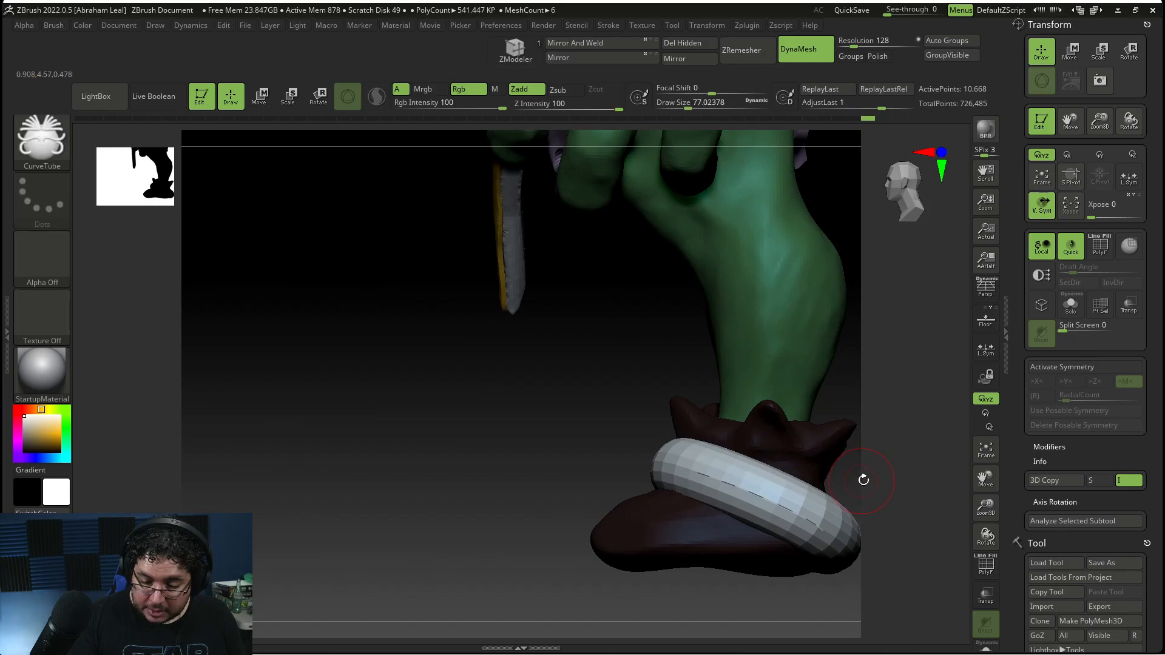
pyautogui.keyDown('alt'); pyautogui.moveTo(863, 478); pyautogui.dragTo(797, 483, button='right'); pyautogui.keyUp('alt')
pyautogui.keyDown('ctrl'); pyautogui.moveTo(796, 482); pyautogui.dragTo(721, 488, button='right'); pyautogui.keyUp('ctrl')
pyautogui.hotkey('ctrl', 'z')
# Step: Wrap a thin tube band around the boot's ankle with the CurveTube brush at a Draw Size of 28.75, replacing the thick one
pyautogui.moveTo(802, 461)
pyautogui.mouseDown(button='right')
pyautogui.moveTo(820, 477)
pyautogui.moveTo(741, 509)
pyautogui.mouseUp(button='right')
pyautogui.press('space')
pyautogui.click(799, 470)
pyautogui.click(789, 440)
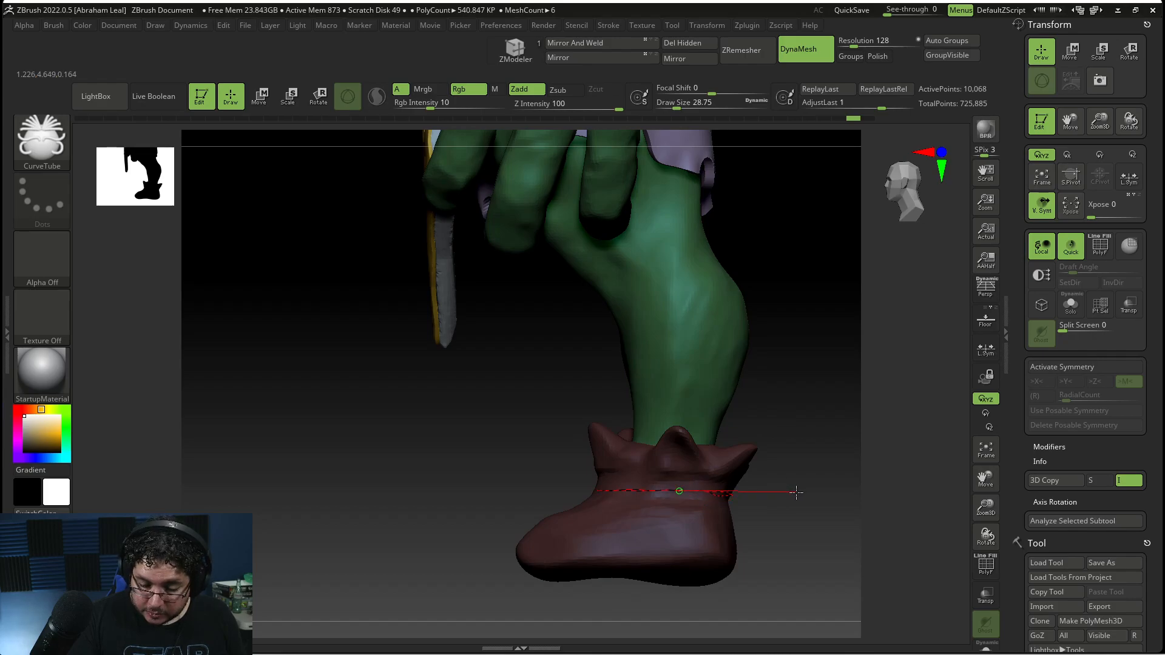
pyautogui.keyDown('shift'); pyautogui.moveTo(798, 492); pyautogui.dragTo(801, 492); pyautogui.keyUp('shift')
pyautogui.hotkey('ctrl', 'z')
pyautogui.moveTo(809, 494)
pyautogui.mouseDown(button='right')
pyautogui.moveTo(832, 494)
pyautogui.moveTo(805, 495)
pyautogui.mouseUp(button='right')
pyautogui.moveTo(694, 494); pyautogui.dragTo(778, 492)
pyautogui.moveTo(801, 479); pyautogui.dragTo(855, 501, button='right')
pyautogui.keyDown('ctrl'); pyautogui.moveTo(785, 507); pyautogui.dragTo(789, 535, button='right'); pyautogui.keyUp('ctrl')
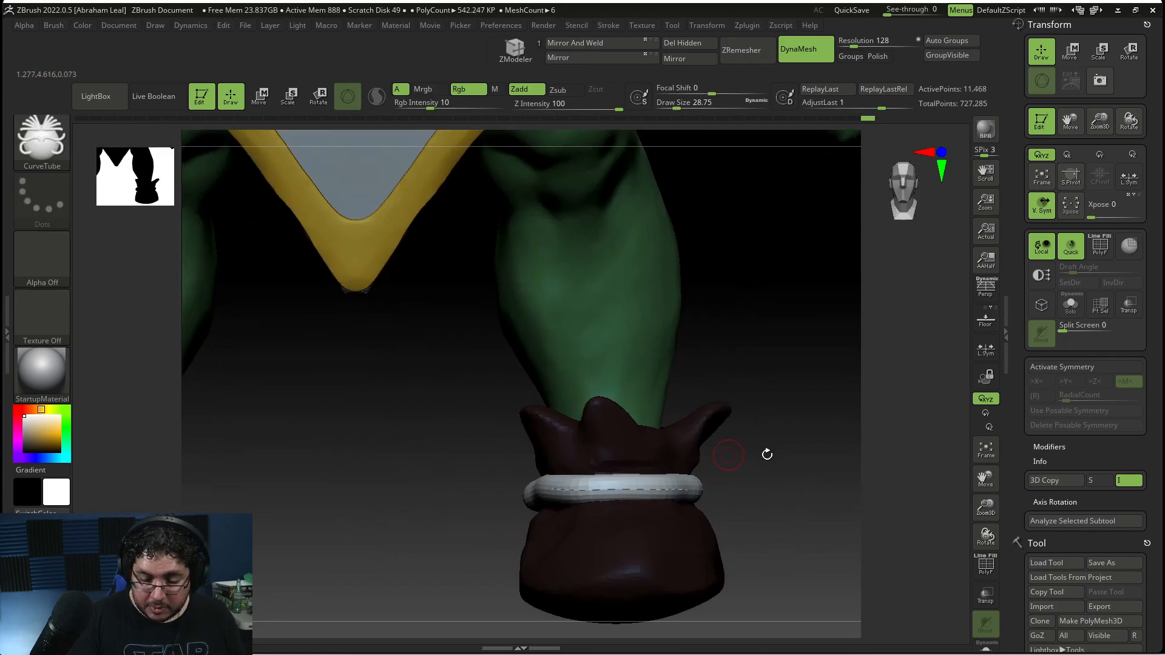
pyautogui.keyDown('ctrl'); pyautogui.moveTo(780, 500); pyautogui.dragTo(785, 532); pyautogui.keyUp('ctrl')
pyautogui.moveTo(766, 526); pyautogui.dragTo(767, 476, button='right')
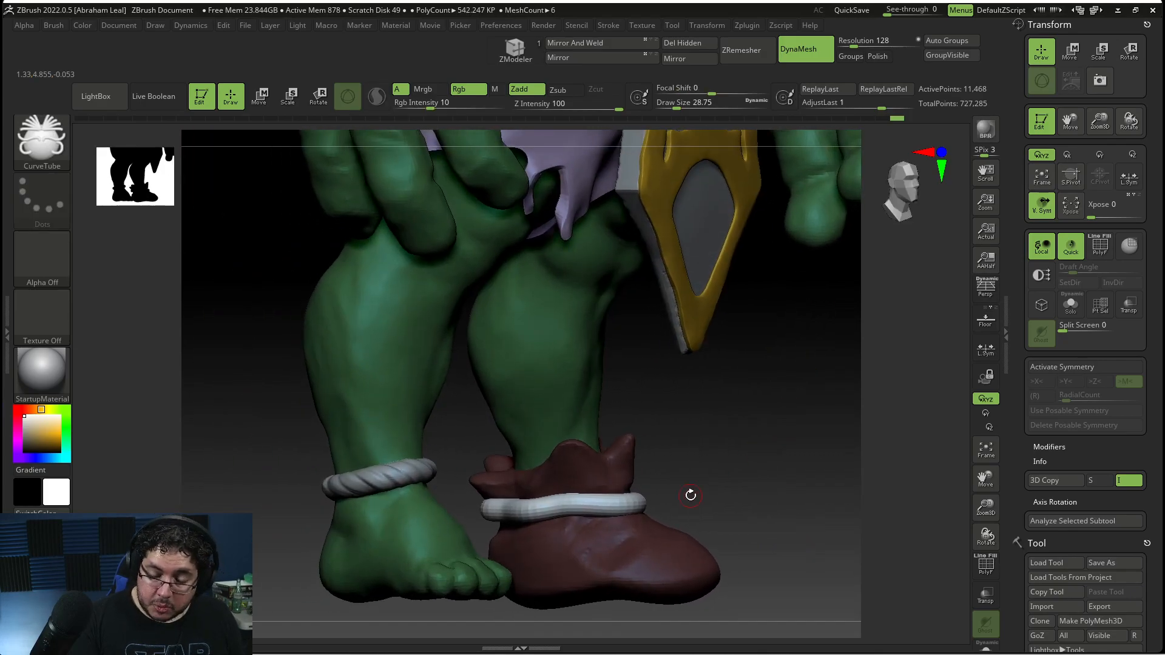
# Step: Remesh the boot and its new band with DynaMesh at a resolution of 128 with Groups enabled
pyautogui.click(1057, 26)
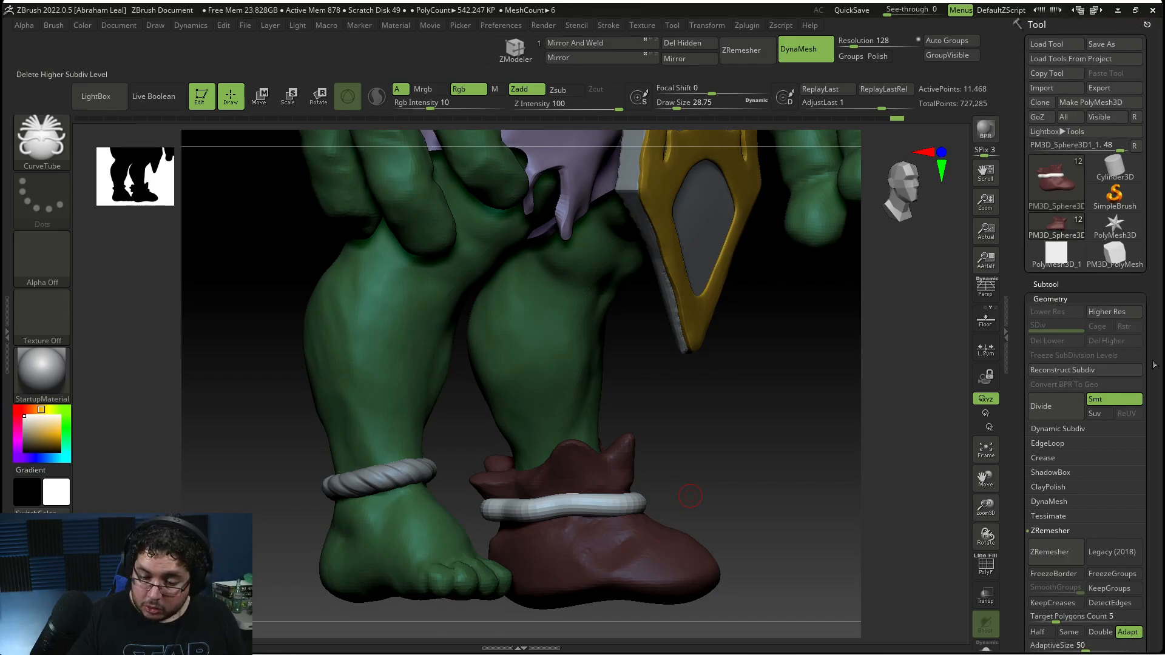
pyautogui.scroll(-3, 1059, 486)
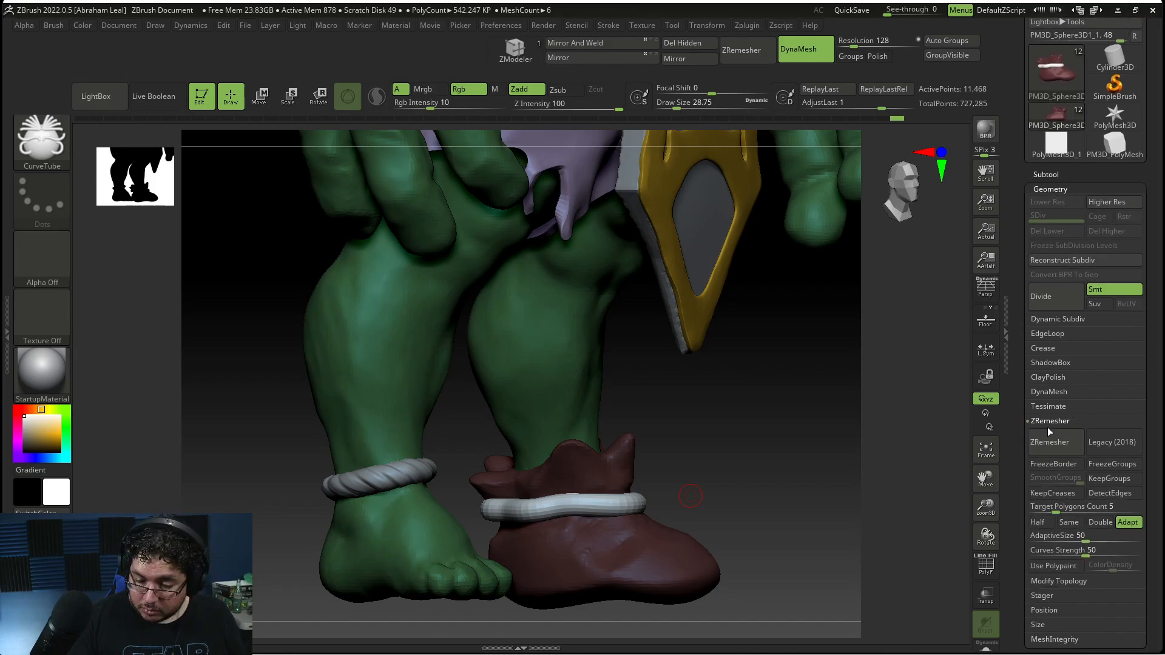
pyautogui.scroll(-5, 1046, 422)
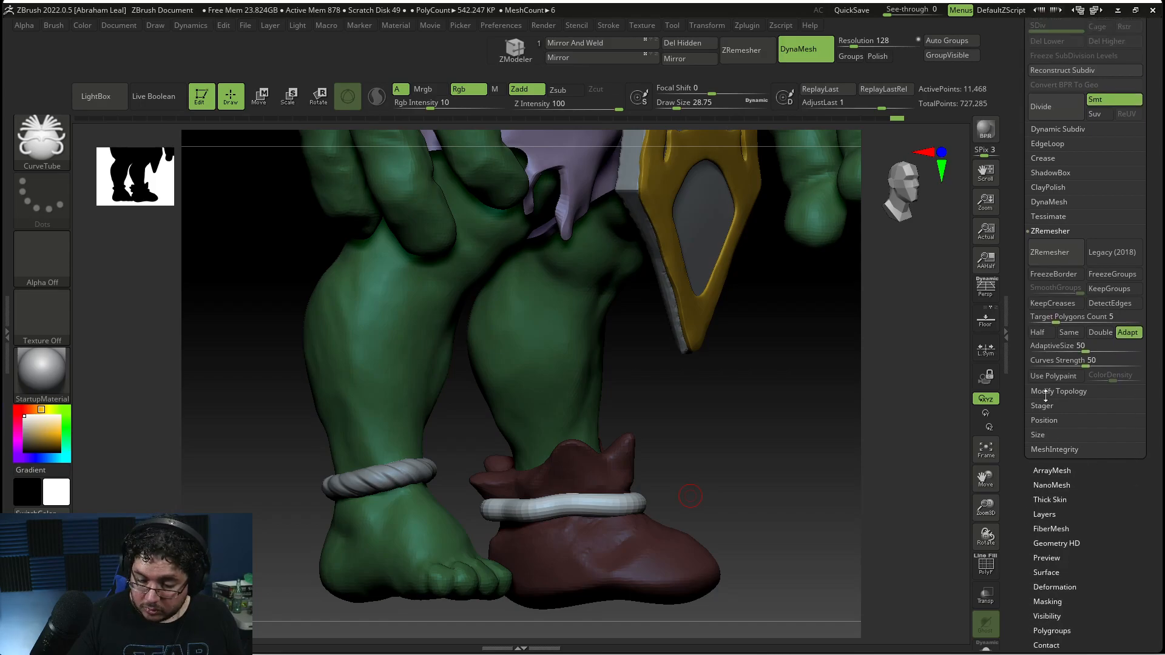
pyautogui.click(1055, 202)
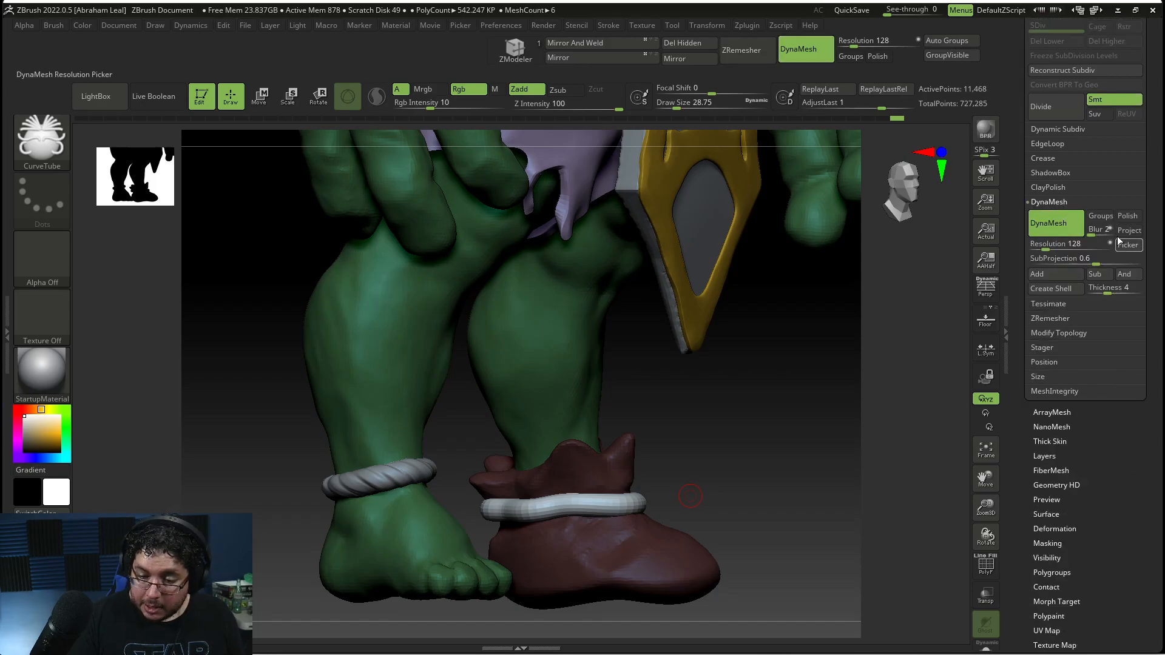
pyautogui.moveTo(785, 494)
pyautogui.keyDown('ctrl'); pyautogui.mouseDown()
pyautogui.moveTo(788, 516)
pyautogui.moveTo(751, 464)
pyautogui.moveTo(741, 479)
pyautogui.moveTo(763, 396)
pyautogui.mouseUp(); pyautogui.keyUp('ctrl')
# Step: Reshape the boot's heel, sole and silhouette with the Move brush at a Draw Size of about 149
pyautogui.press('b')
pyautogui.press('m')
pyautogui.press('v')
pyautogui.press('space')
pyautogui.moveTo(727, 437); pyautogui.dragTo(713, 444)
pyautogui.moveTo(712, 445)
pyautogui.mouseDown()
pyautogui.moveTo(773, 390)
pyautogui.moveTo(761, 427)
pyautogui.mouseUp()
pyautogui.moveTo(835, 424)
pyautogui.mouseDown()
pyautogui.moveTo(853, 388)
pyautogui.moveTo(838, 425)
pyautogui.moveTo(856, 429)
pyautogui.mouseUp()
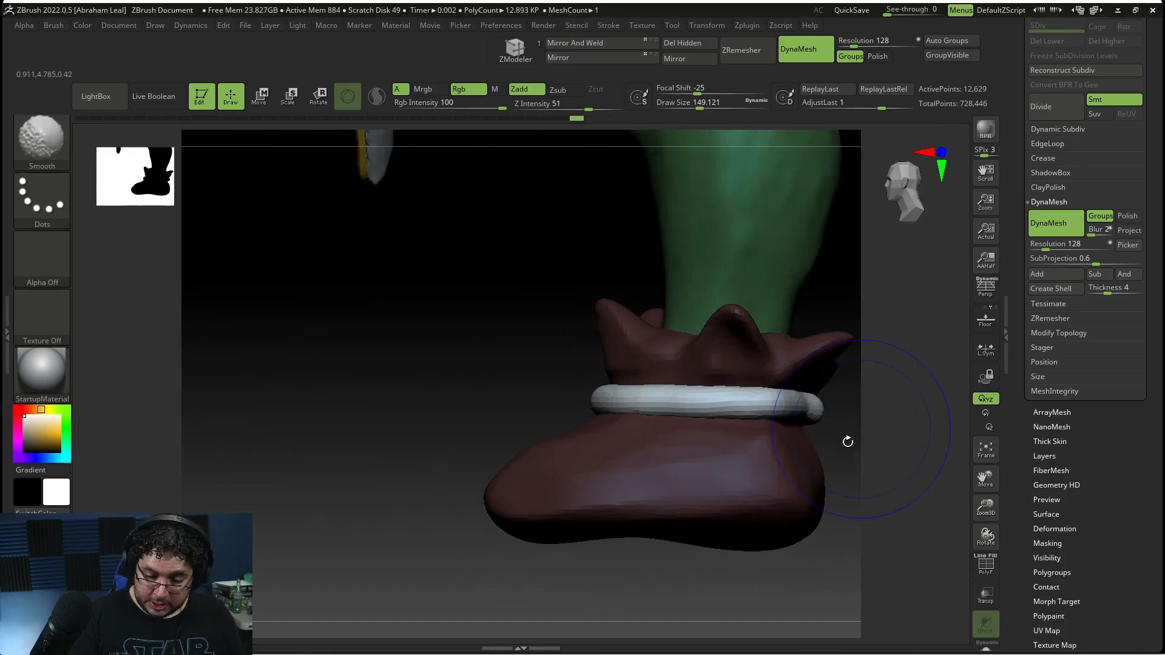
pyautogui.moveTo(782, 565); pyautogui.dragTo(750, 546)
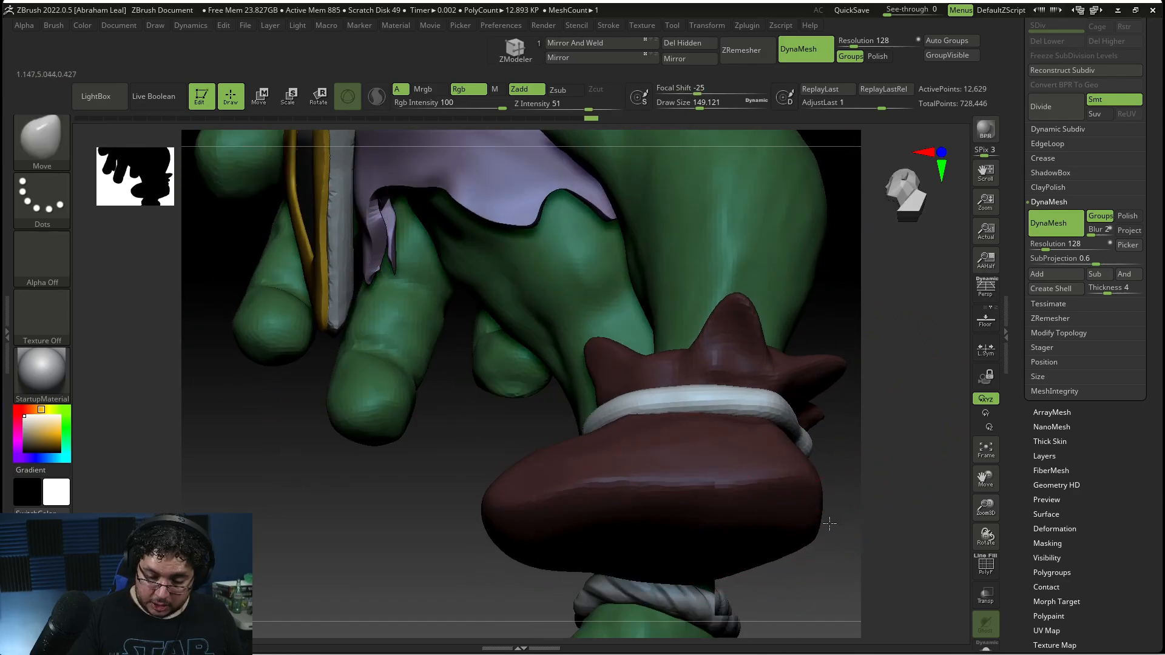
pyautogui.moveTo(832, 520); pyautogui.dragTo(790, 521)
pyautogui.moveTo(791, 574); pyautogui.dragTo(864, 523)
pyautogui.moveTo(665, 573); pyautogui.dragTo(756, 537)
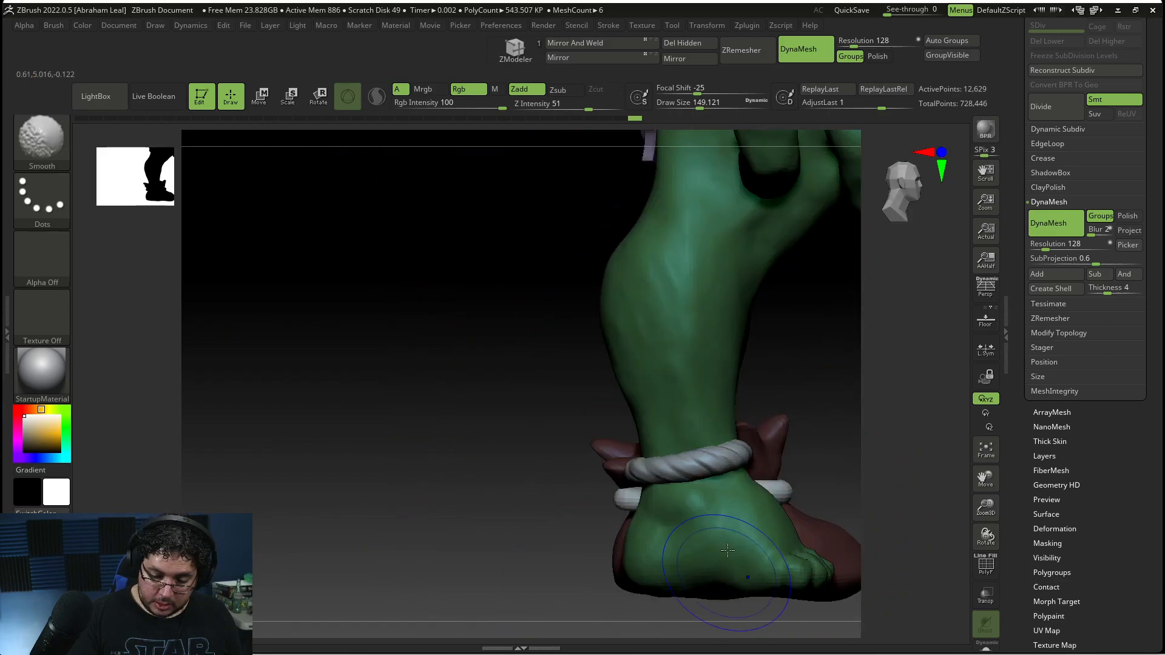
# Step: Fit the ankle band against the boot all around with the Move brush at a Draw Size of about 71
pyautogui.moveTo(827, 429)
pyautogui.mouseDown()
pyautogui.moveTo(757, 494)
pyautogui.moveTo(802, 463)
pyautogui.moveTo(819, 528)
pyautogui.moveTo(783, 503)
pyautogui.moveTo(767, 435)
pyautogui.moveTo(722, 452)
pyautogui.moveTo(707, 438)
pyautogui.mouseUp()
pyautogui.press('space')
pyautogui.moveTo(697, 483); pyautogui.dragTo(666, 489)
pyautogui.moveTo(767, 468); pyautogui.dragTo(733, 476)
pyautogui.moveTo(590, 547)
pyautogui.mouseDown()
pyautogui.moveTo(589, 533)
pyautogui.moveTo(591, 548)
pyautogui.mouseUp()
pyautogui.moveTo(750, 530)
pyautogui.mouseDown()
pyautogui.moveTo(683, 517)
pyautogui.moveTo(667, 541)
pyautogui.mouseUp()
pyautogui.moveTo(507, 552); pyautogui.dragTo(565, 543)
pyautogui.keyDown('shift'); pyautogui.moveTo(693, 525); pyautogui.dragTo(704, 514); pyautogui.keyUp('shift')
pyautogui.moveTo(762, 522)
pyautogui.mouseDown()
pyautogui.moveTo(707, 515)
pyautogui.moveTo(768, 489)
pyautogui.moveTo(867, 507)
pyautogui.mouseUp()
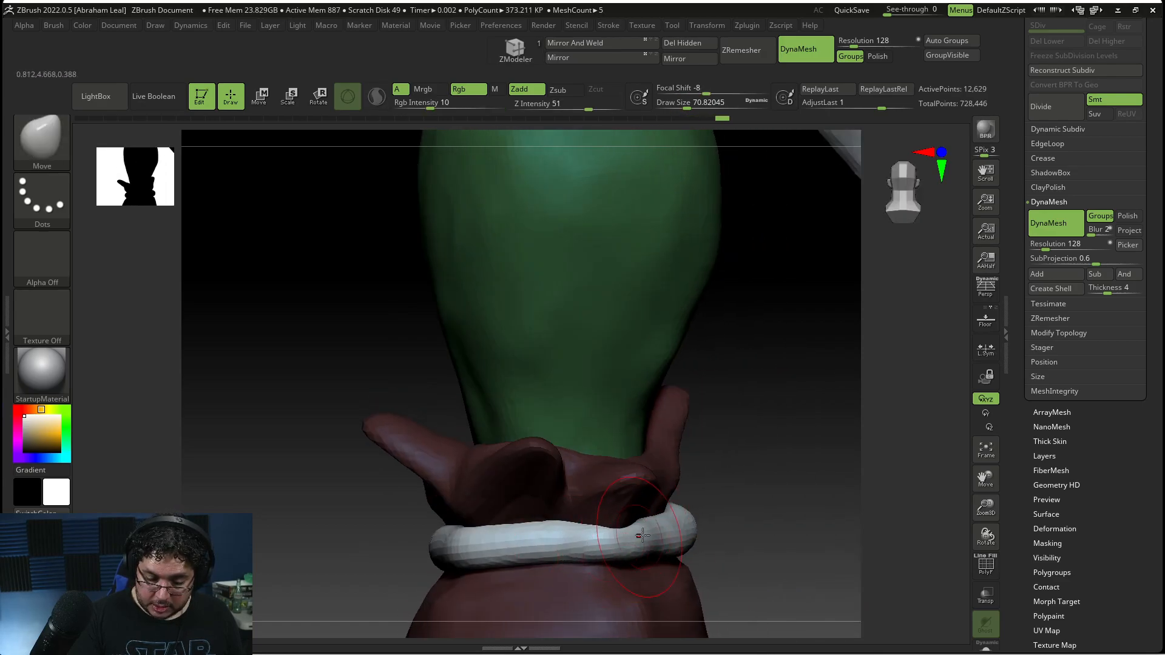
pyautogui.moveTo(736, 483); pyautogui.dragTo(698, 487)
pyautogui.moveTo(708, 521); pyautogui.dragTo(702, 535)
pyautogui.moveTo(817, 480); pyautogui.dragTo(788, 452)
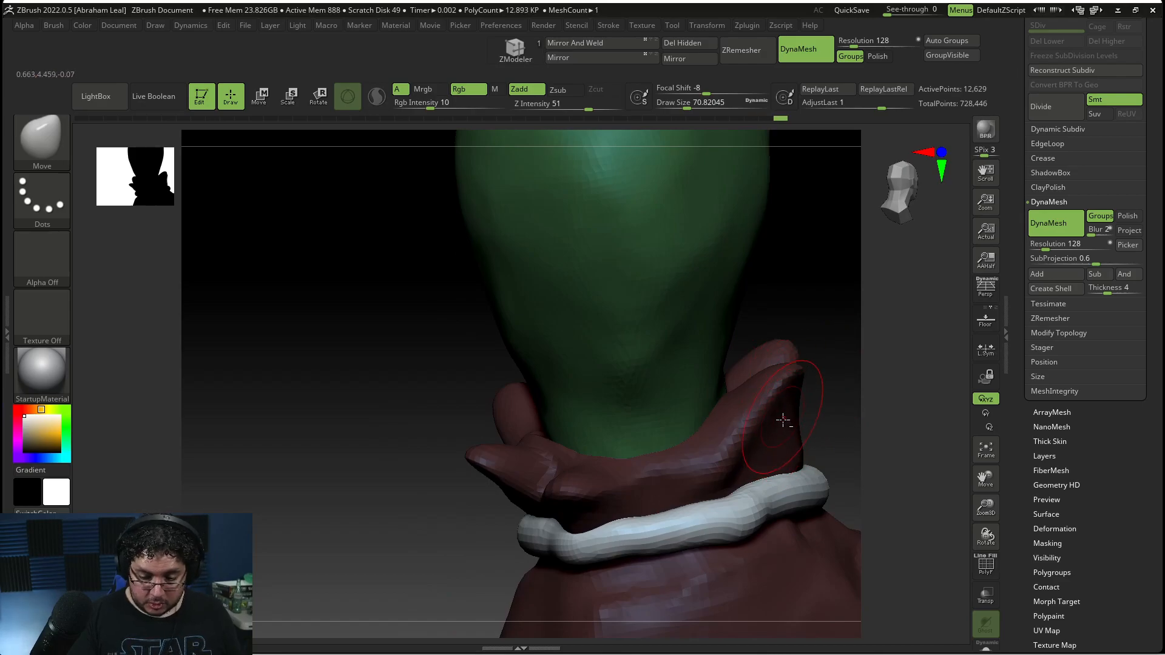
# Step: Flatten the edges of the cuff's pointed flap with the TrimDynamic brush at a Draw Size of about 37
pyautogui.press('v')
pyautogui.press('b')
pyautogui.press('t')
pyautogui.press('d')
pyautogui.press('space')
pyautogui.moveTo(800, 390); pyautogui.dragTo(718, 455)
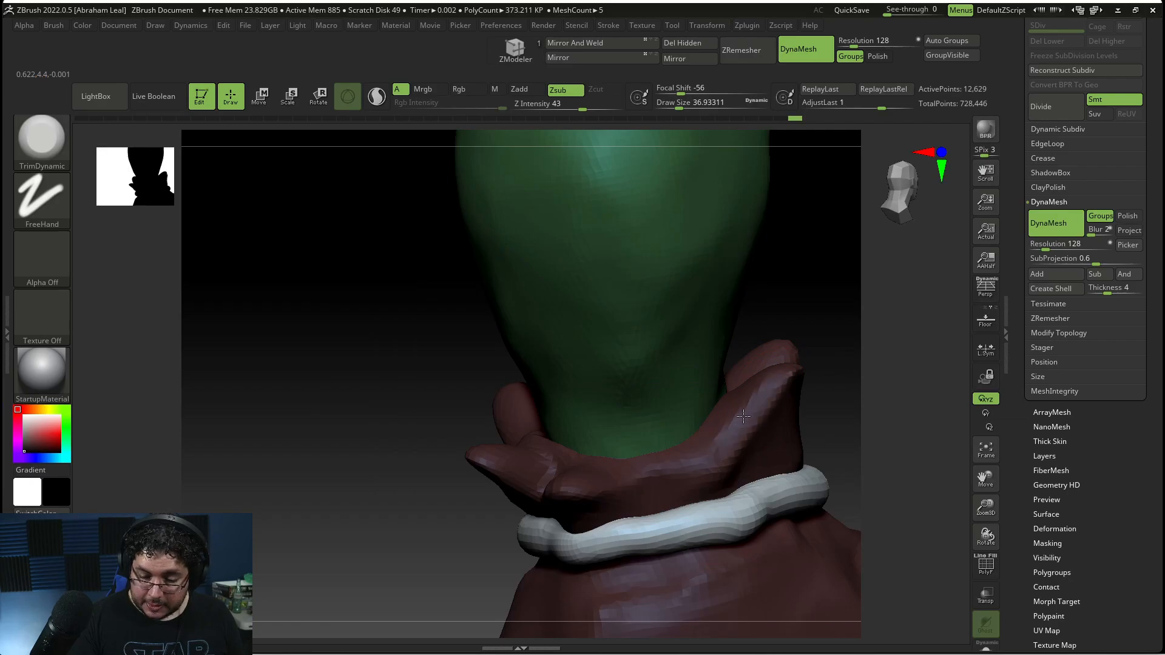
pyautogui.moveTo(747, 409); pyautogui.dragTo(797, 369, button='right')
# Step: Flatten the boot's side and sole with the TrimDynamic brush, using Draw Sizes of about 74 and 182
pyautogui.moveTo(840, 311)
pyautogui.mouseDown(button='right')
pyautogui.moveTo(862, 370)
pyautogui.moveTo(785, 410)
pyautogui.moveTo(735, 549)
pyautogui.mouseUp(button='right')
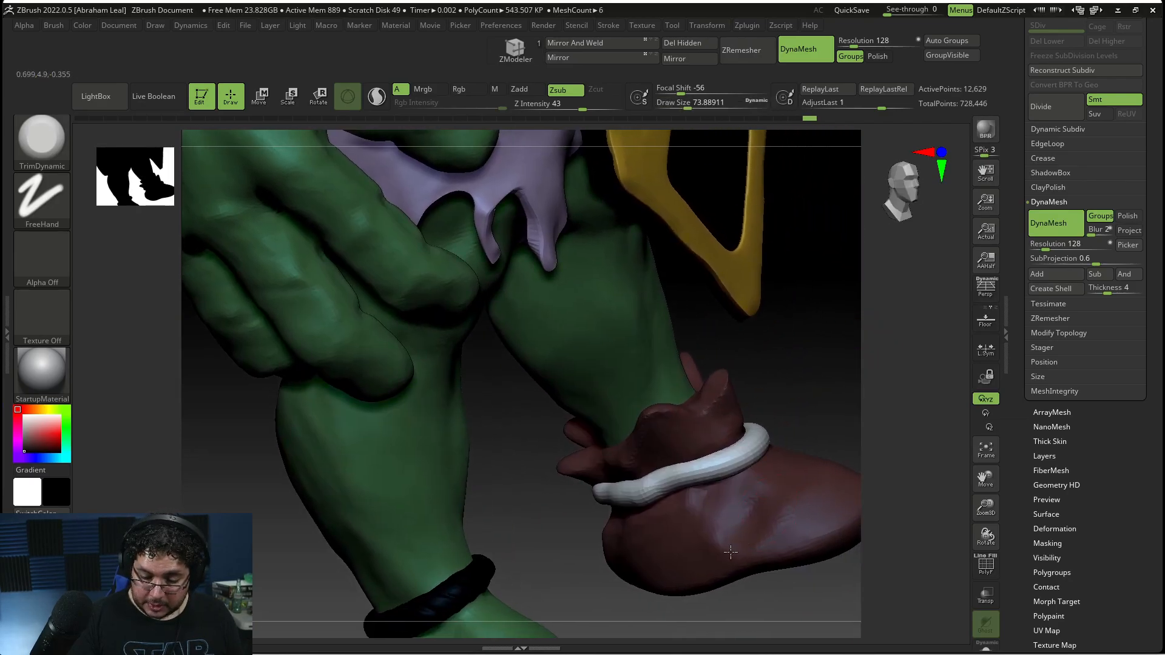
pyautogui.moveTo(806, 586)
pyautogui.mouseDown(button='right')
pyautogui.moveTo(872, 429)
pyautogui.moveTo(822, 395)
pyautogui.moveTo(821, 494)
pyautogui.moveTo(825, 414)
pyautogui.mouseUp(button='right')
pyautogui.press('space')
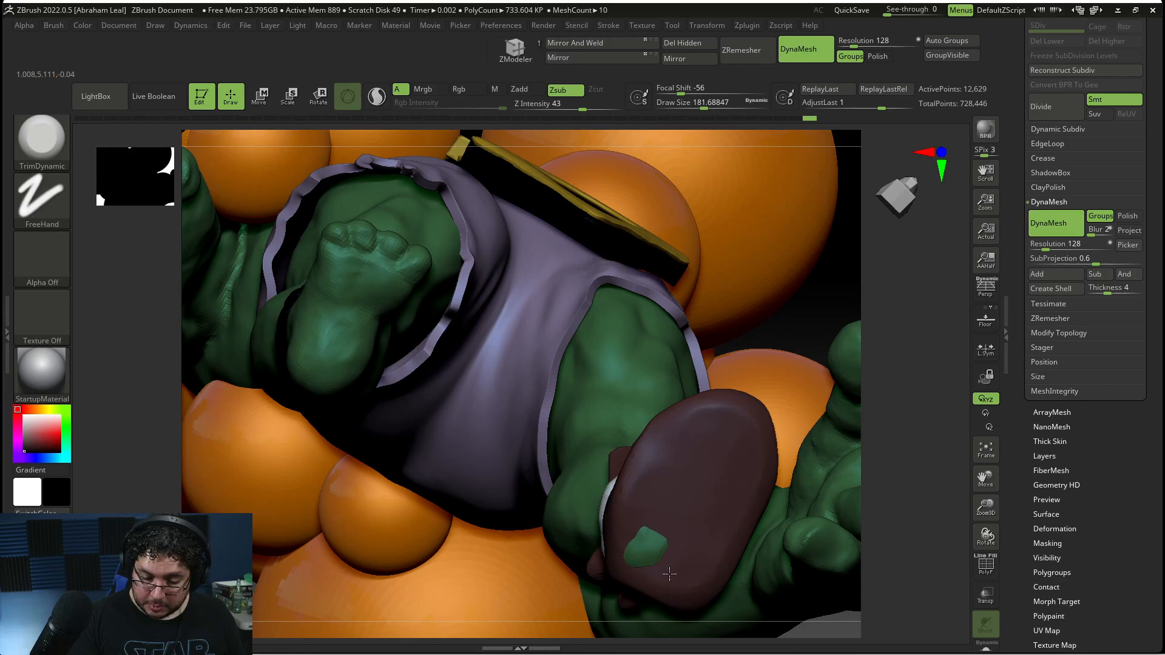
pyautogui.moveTo(755, 371); pyautogui.dragTo(759, 544, button='right')
pyautogui.moveTo(798, 584)
pyautogui.keyDown('alt'); pyautogui.mouseDown(button='right')
pyautogui.moveTo(755, 450)
pyautogui.moveTo(775, 505)
pyautogui.moveTo(775, 449)
pyautogui.mouseUp(button='right'); pyautogui.keyUp('alt')
pyautogui.moveTo(755, 554)
pyautogui.mouseDown(button='right')
pyautogui.moveTo(770, 539)
pyautogui.moveTo(755, 460)
pyautogui.mouseUp(button='right')
# Step: Adjust the boot's overall shape from the front and side with the Move brush at a Draw Size of about 268
pyautogui.press('b')
pyautogui.press('m')
pyautogui.press('v')
pyautogui.press('space')
pyautogui.click(771, 437)
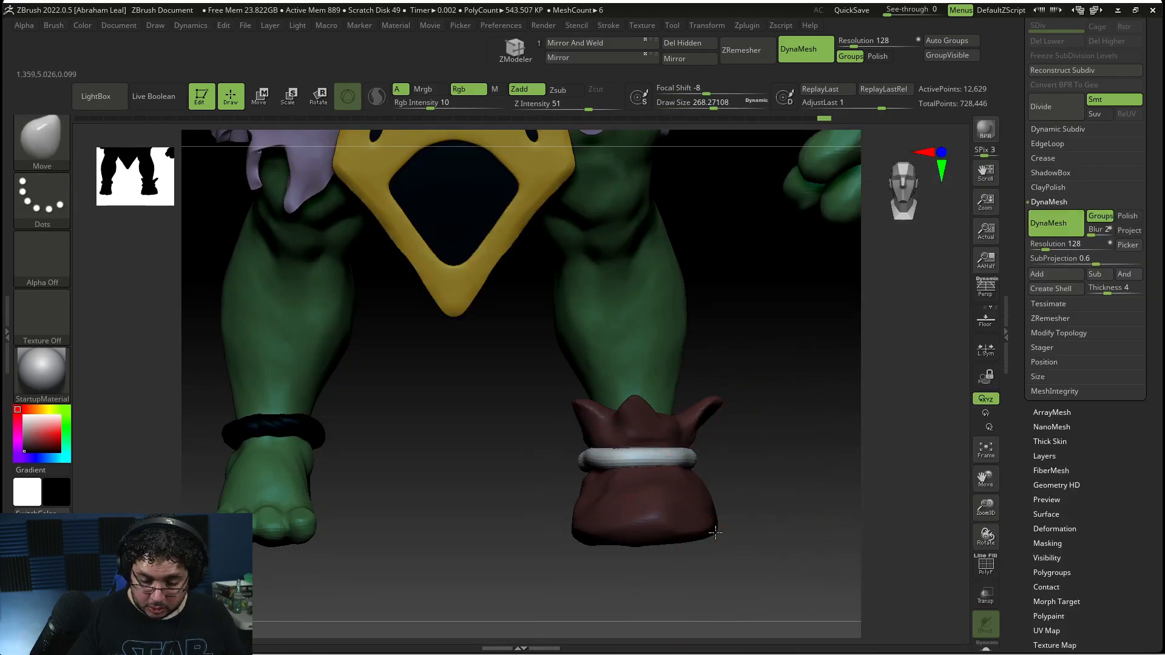
pyautogui.moveTo(759, 559); pyautogui.dragTo(655, 552, button='right')
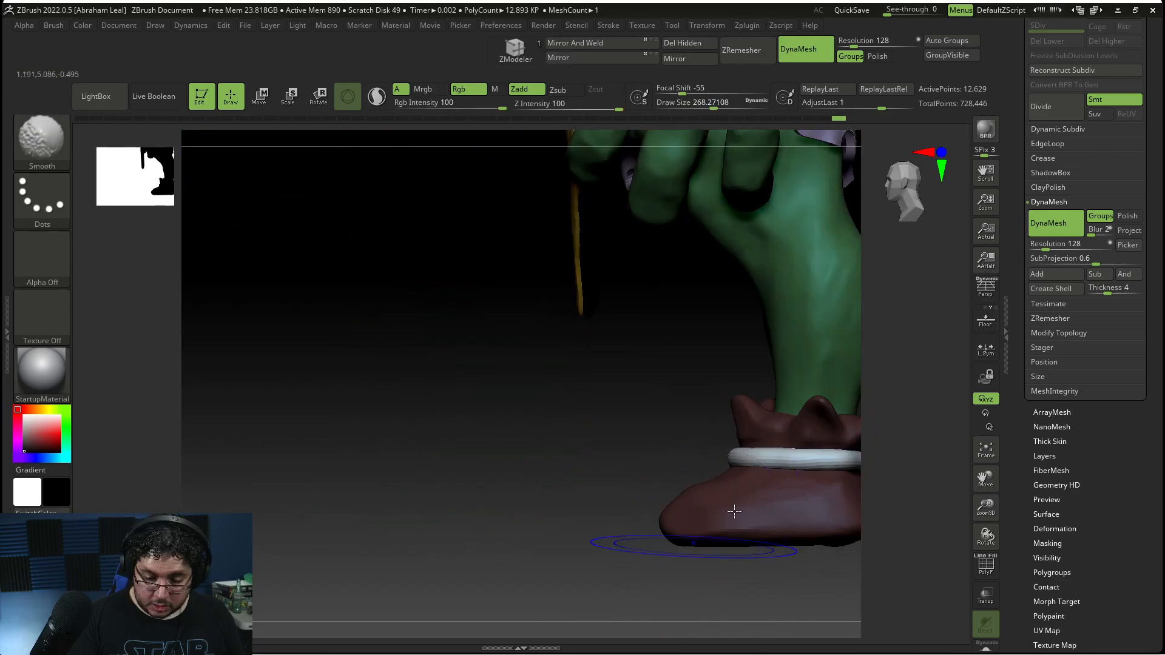
pyautogui.moveTo(822, 475); pyautogui.dragTo(807, 466, button='right')
# Step: Build up the pointed cuff's surface with the ClayBuildup brush at a Draw Size of about 54 and Z Intensity 20
pyautogui.press('c')
pyautogui.press('b')
pyautogui.press('space')
pyautogui.moveTo(704, 383); pyautogui.dragTo(690, 381)
pyautogui.press('space')
pyautogui.moveTo(713, 422); pyautogui.dragTo(706, 422)
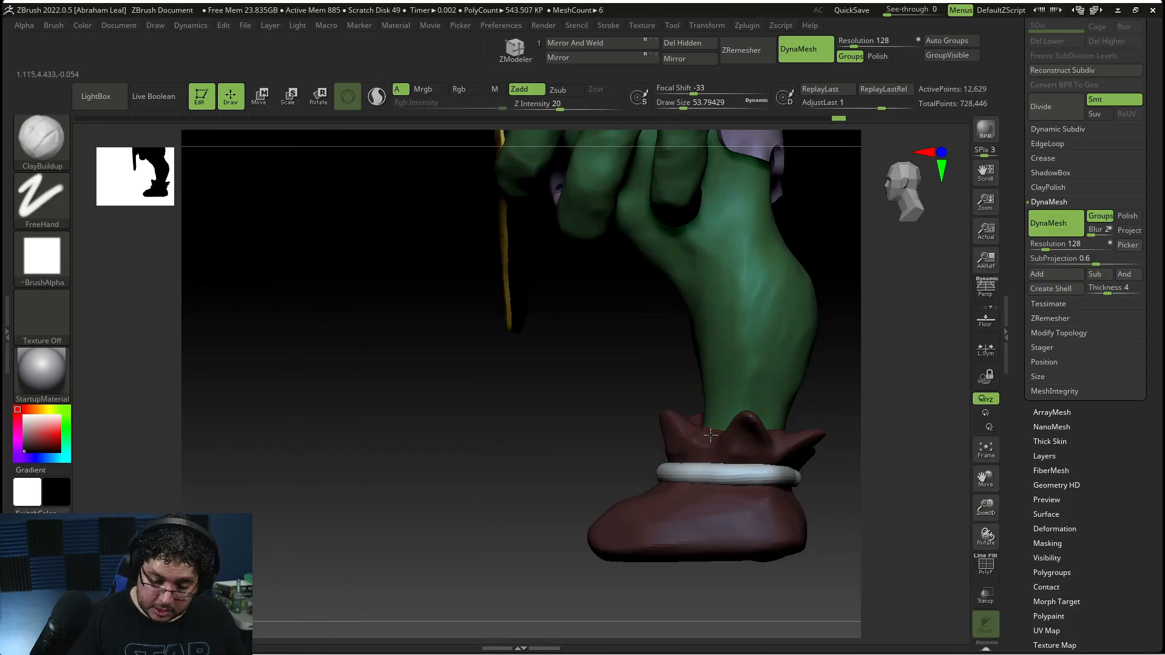
pyautogui.moveTo(711, 435); pyautogui.dragTo(713, 443)
pyautogui.moveTo(649, 434); pyautogui.dragTo(704, 426, button='right')
pyautogui.moveTo(696, 435)
pyautogui.mouseDown()
pyautogui.moveTo(687, 443)
pyautogui.moveTo(728, 430)
pyautogui.mouseUp()
pyautogui.keyDown('shift'); pyautogui.moveTo(741, 425); pyautogui.dragTo(799, 421, button='right'); pyautogui.keyUp('shift')
# Step: Start the band's ridges with ClayBuildup at a Draw Size of about 33, and remesh the boot at a DynaMesh resolution of 344
pyautogui.moveTo(780, 466)
pyautogui.keyDown('alt'); pyautogui.mouseDown(button='right')
pyautogui.moveTo(704, 508)
pyautogui.moveTo(751, 484)
pyautogui.mouseUp(button='right'); pyautogui.keyUp('alt')
pyautogui.press('space')
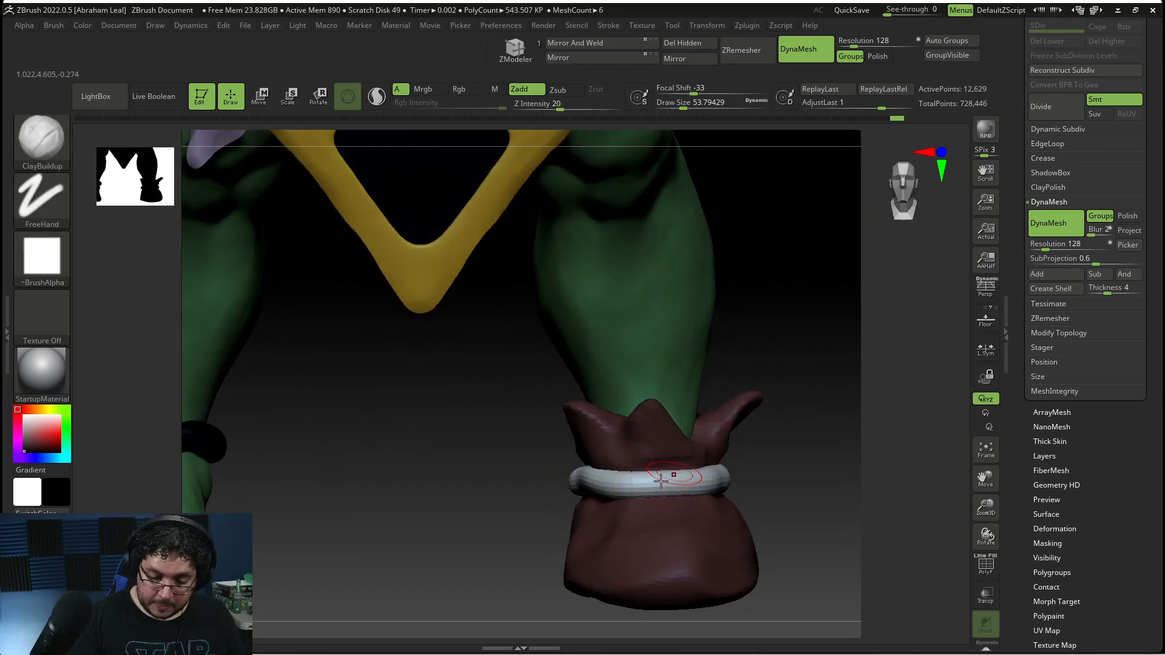
pyautogui.press('space')
pyautogui.moveTo(652, 437); pyautogui.dragTo(646, 437)
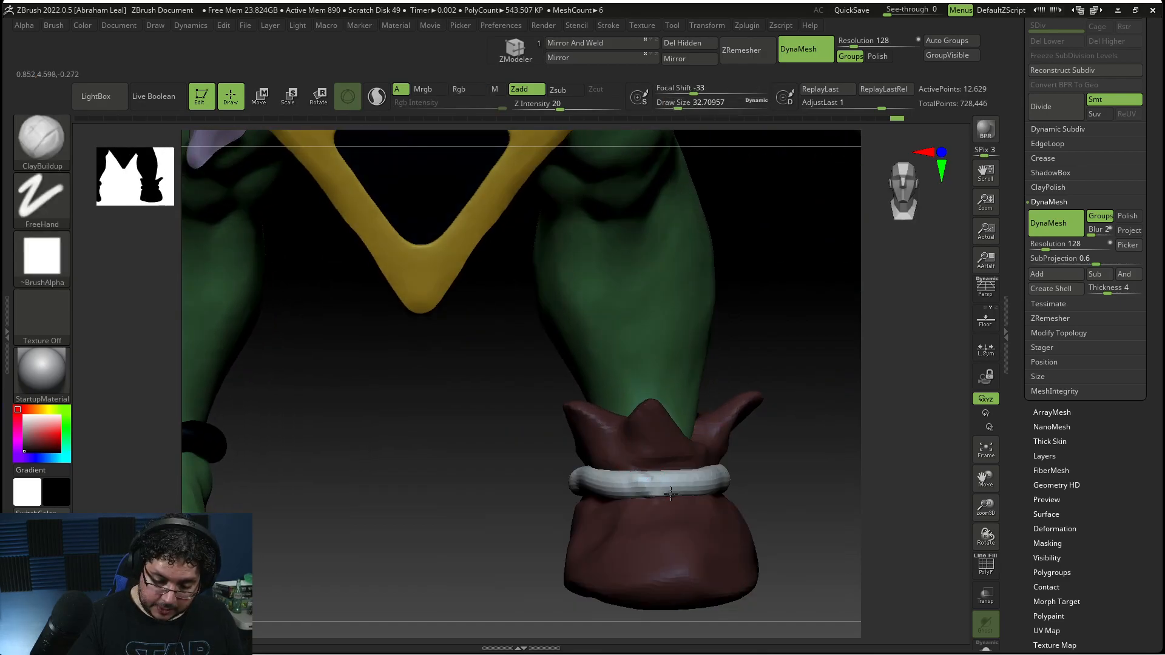
pyautogui.moveTo(853, 42); pyautogui.dragTo(865, 46)
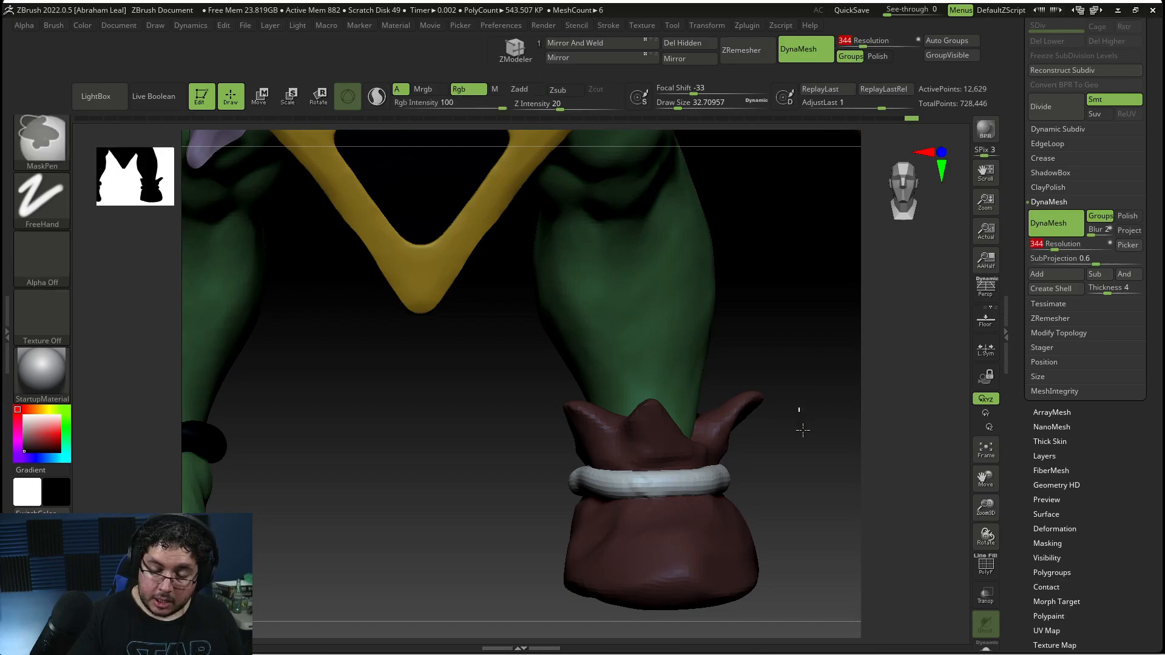
pyautogui.keyDown('ctrl'); pyautogui.moveTo(801, 419); pyautogui.dragTo(812, 432); pyautogui.keyUp('ctrl')
# Step: Sculpt diagonal rope-twist ridges all around the boot's ankle band with the ClayBuildup brush
pyautogui.moveTo(795, 439); pyautogui.dragTo(743, 446, button='right')
pyautogui.moveTo(641, 473)
pyautogui.mouseDown()
pyautogui.moveTo(666, 496)
pyautogui.moveTo(671, 484)
pyautogui.mouseUp()
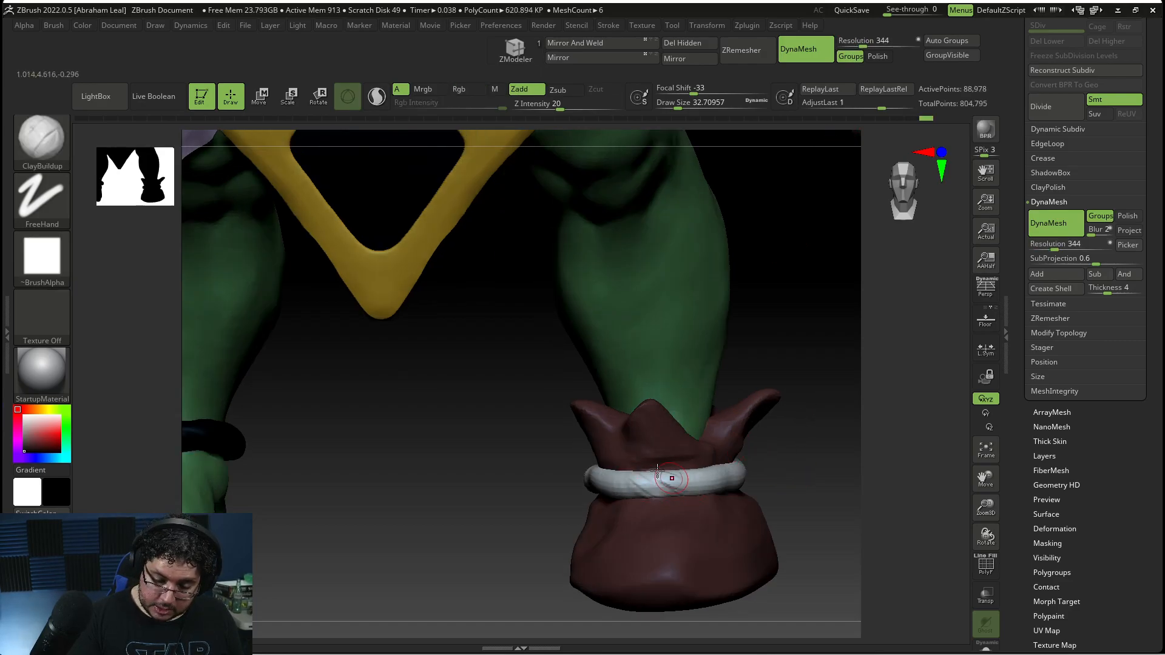
pyautogui.moveTo(766, 471); pyautogui.dragTo(728, 476, button='right')
pyautogui.moveTo(685, 472); pyautogui.dragTo(705, 490)
pyautogui.moveTo(776, 465); pyautogui.dragTo(743, 462, button='right')
pyautogui.moveTo(706, 471)
pyautogui.mouseDown()
pyautogui.moveTo(726, 491)
pyautogui.moveTo(772, 486)
pyautogui.mouseUp()
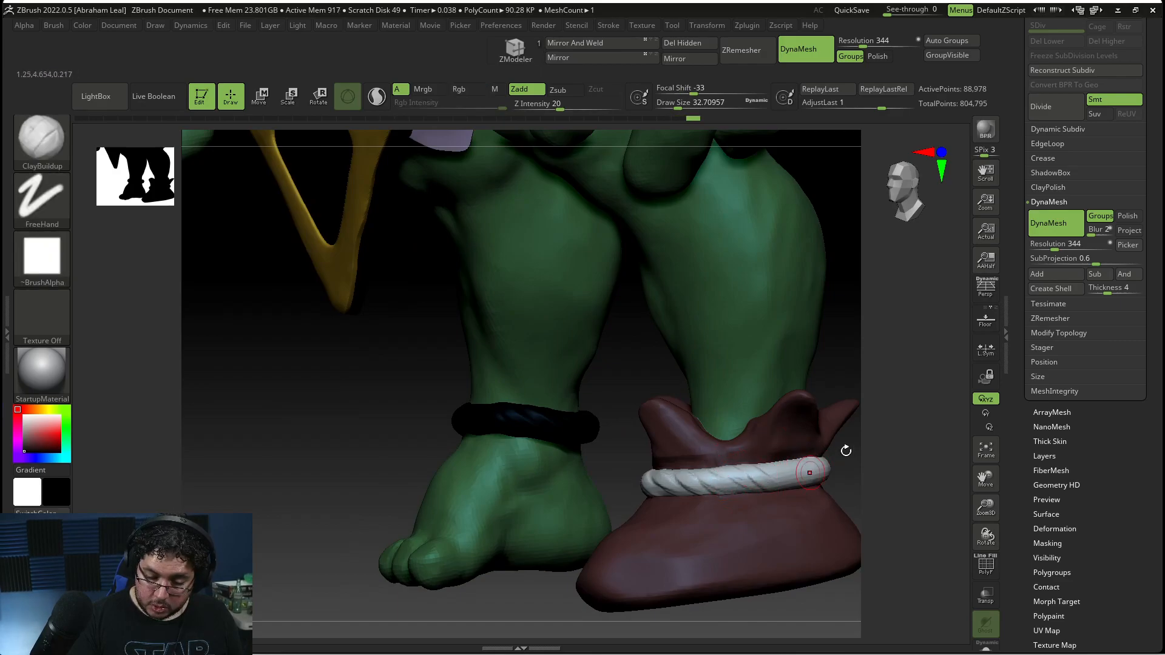
pyautogui.moveTo(859, 457); pyautogui.dragTo(827, 459, button='right')
pyautogui.moveTo(759, 465)
pyautogui.mouseDown()
pyautogui.moveTo(782, 484)
pyautogui.moveTo(817, 480)
pyautogui.mouseUp()
pyautogui.moveTo(868, 460); pyautogui.dragTo(825, 448, button='right')
pyautogui.moveTo(813, 461); pyautogui.dragTo(829, 479)
pyautogui.moveTo(898, 455); pyautogui.dragTo(831, 451, button='right')
pyautogui.moveTo(765, 463)
pyautogui.mouseDown()
pyautogui.moveTo(786, 483)
pyautogui.moveTo(812, 481)
pyautogui.mouseUp()
pyautogui.moveTo(887, 458)
pyautogui.mouseDown()
pyautogui.moveTo(846, 460)
pyautogui.moveTo(840, 479)
pyautogui.moveTo(840, 459)
pyautogui.mouseUp()
pyautogui.moveTo(740, 469); pyautogui.dragTo(763, 483)
pyautogui.moveTo(892, 466)
pyautogui.mouseDown()
pyautogui.moveTo(854, 463)
pyautogui.moveTo(823, 481)
pyautogui.moveTo(861, 466)
pyautogui.mouseUp()
pyautogui.moveTo(752, 455)
pyautogui.mouseDown()
pyautogui.moveTo(770, 473)
pyautogui.moveTo(821, 479)
pyautogui.mouseUp()
pyautogui.moveTo(895, 463); pyautogui.dragTo(841, 453)
# Step: Set the active colour to white and review the whole character from the front
pyautogui.moveTo(910, 397)
pyautogui.mouseDown()
pyautogui.moveTo(786, 450)
pyautogui.moveTo(786, 463)
pyautogui.moveTo(831, 464)
pyautogui.moveTo(886, 392)
pyautogui.moveTo(874, 376)
pyautogui.mouseUp()
pyautogui.keyDown('shift'); pyautogui.moveTo(862, 426); pyautogui.dragTo(809, 471); pyautogui.keyUp('shift')
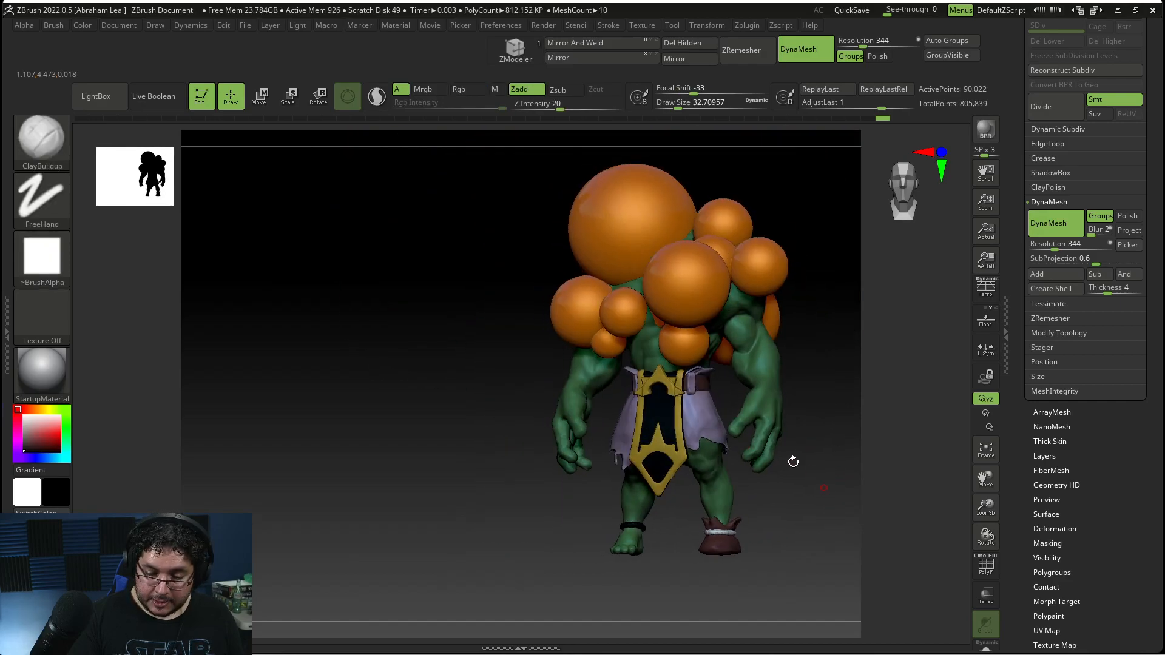
pyautogui.moveTo(28, 425); pyautogui.dragTo(19, 413)
pyautogui.moveTo(804, 493)
pyautogui.keyDown('shift'); pyautogui.mouseDown()
pyautogui.moveTo(825, 504)
pyautogui.moveTo(809, 496)
pyautogui.mouseUp(); pyautogui.keyUp('shift')
pyautogui.keyDown('alt'); pyautogui.moveTo(809, 497); pyautogui.dragTo(856, 569); pyautogui.keyUp('alt')
pyautogui.moveTo(849, 447); pyautogui.dragTo(794, 554)
pyautogui.keyDown('alt'); pyautogui.moveTo(810, 516); pyautogui.dragTo(830, 545); pyautogui.keyUp('alt')
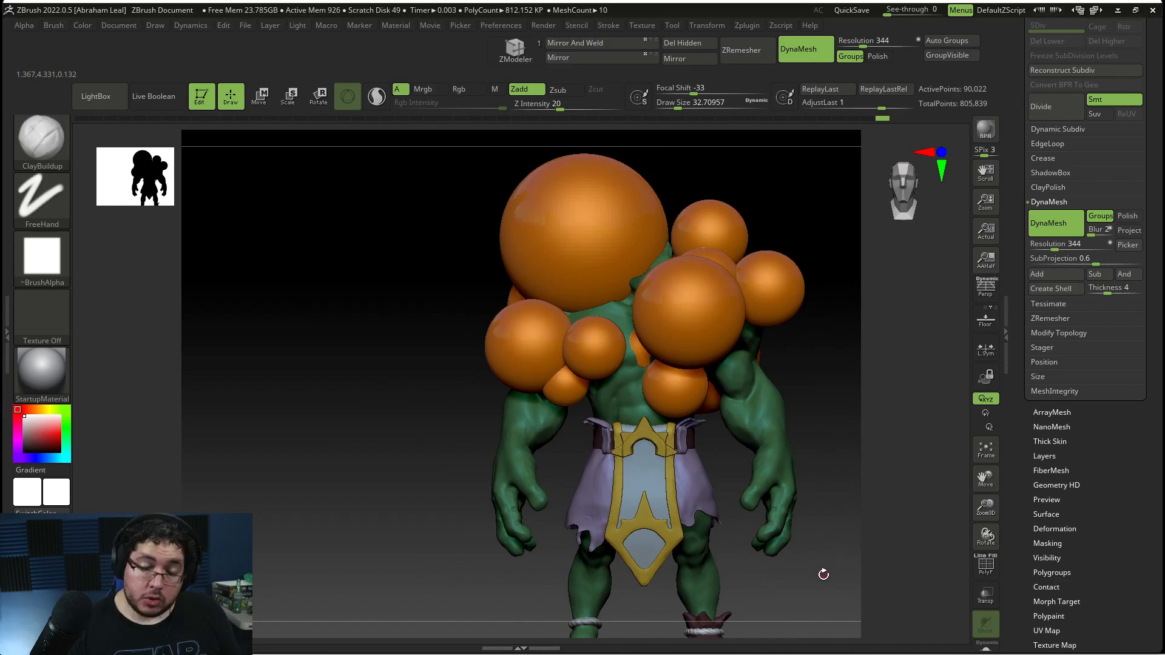
# Step: Switch to the concept image in Photos and examine the webbing around the torso's growths and the arm wraps
pyautogui.hotkey('alt', 'Tab')
pyautogui.scroll(5, 818, 577)
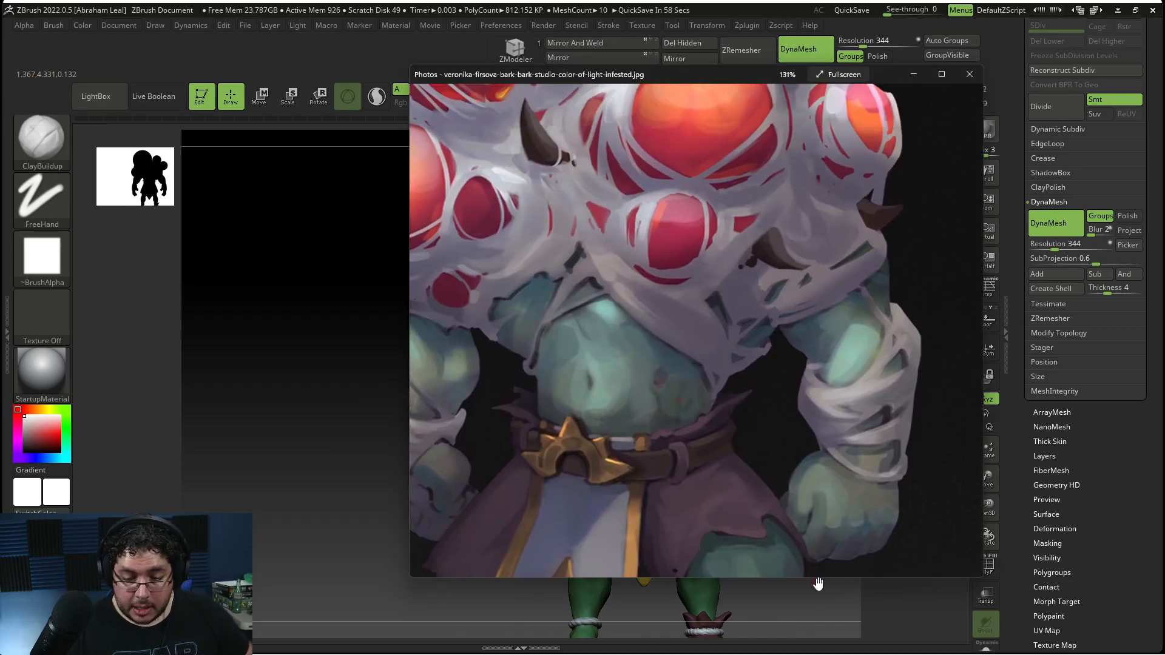
pyautogui.scroll(2, 818, 580)
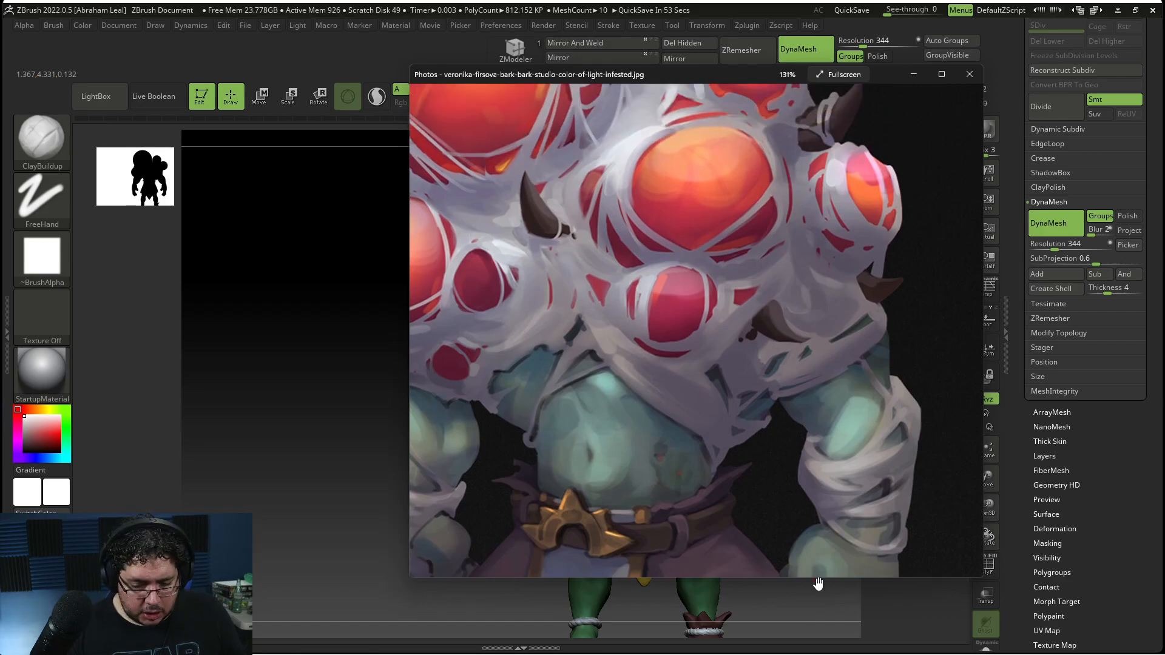
pyautogui.scroll(2, 817, 583)
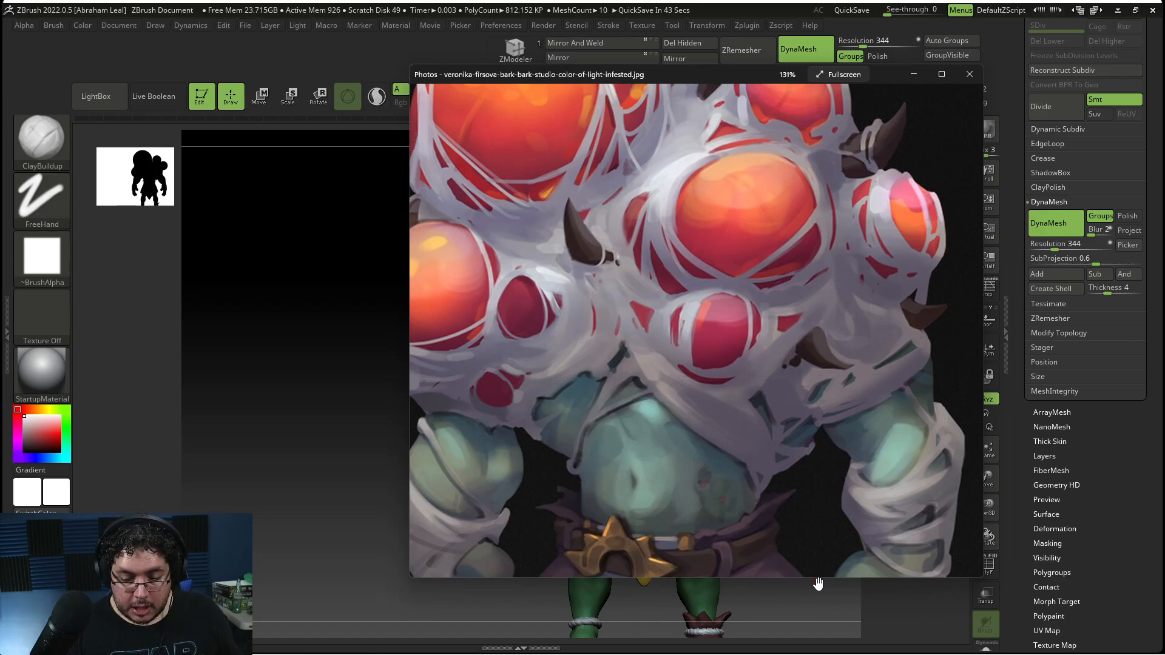
pyautogui.moveTo(819, 584); pyautogui.dragTo(805, 624)
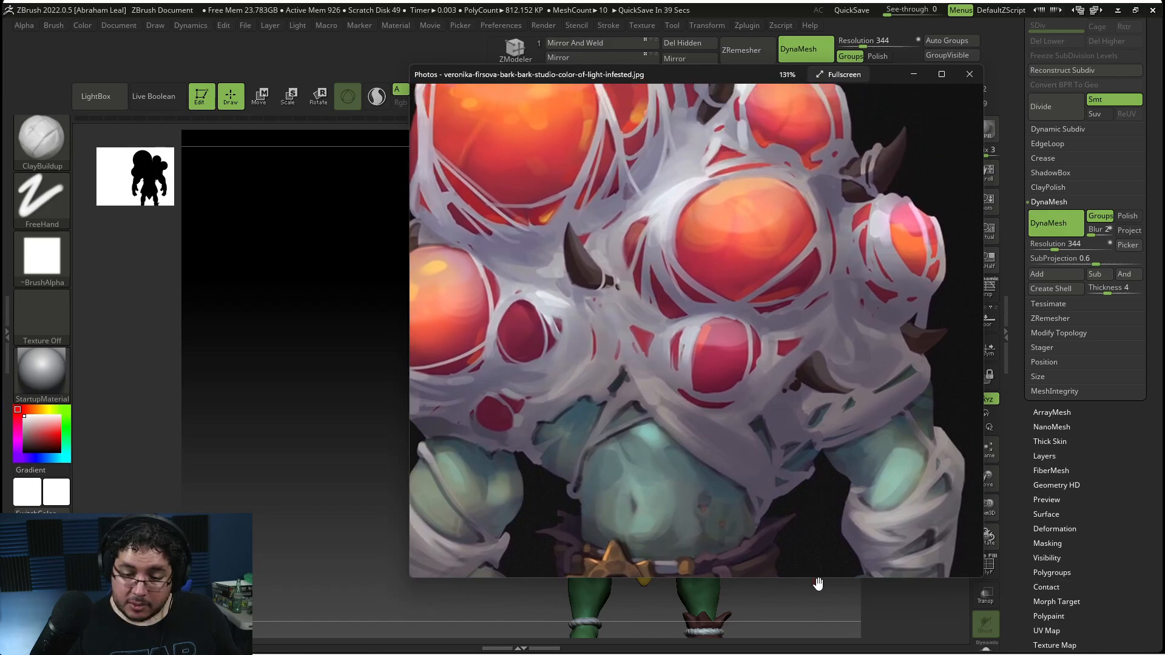